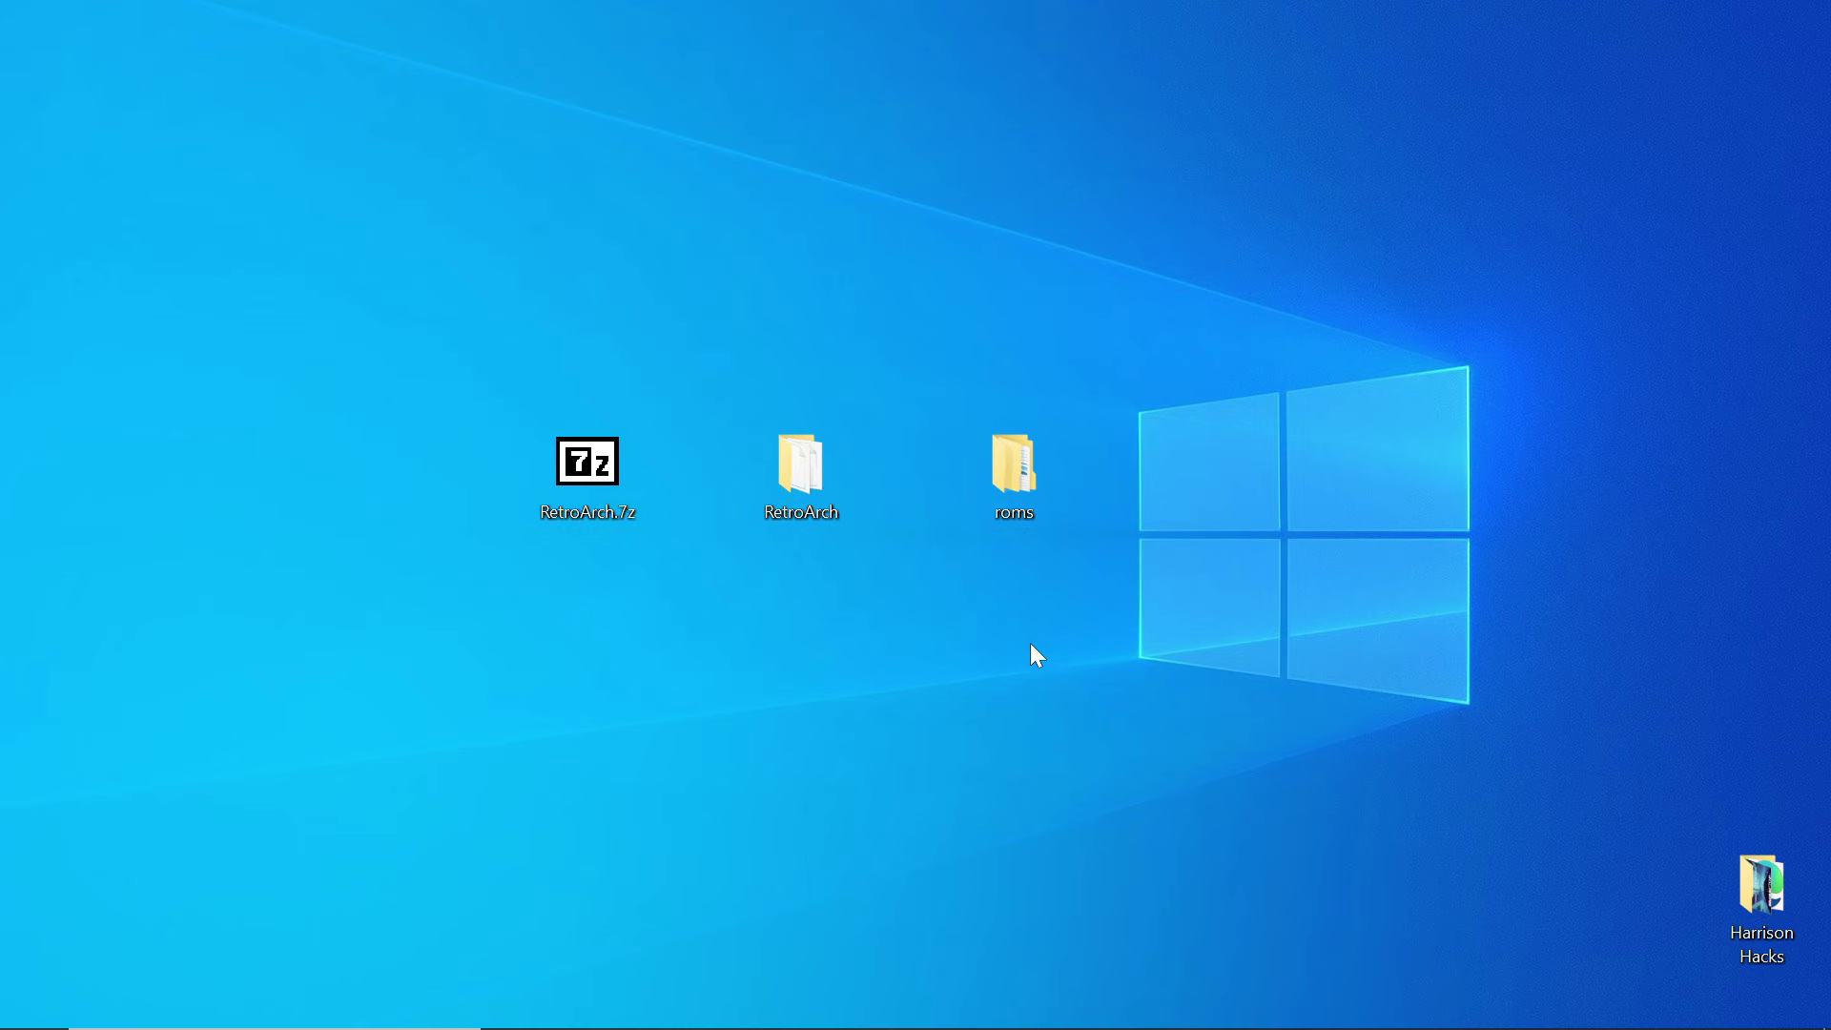
Bring up the RetroArch folder and the desktop roms folder windows side by side.
{"action": "mouse_move", "coordinate": [588, 1024]}
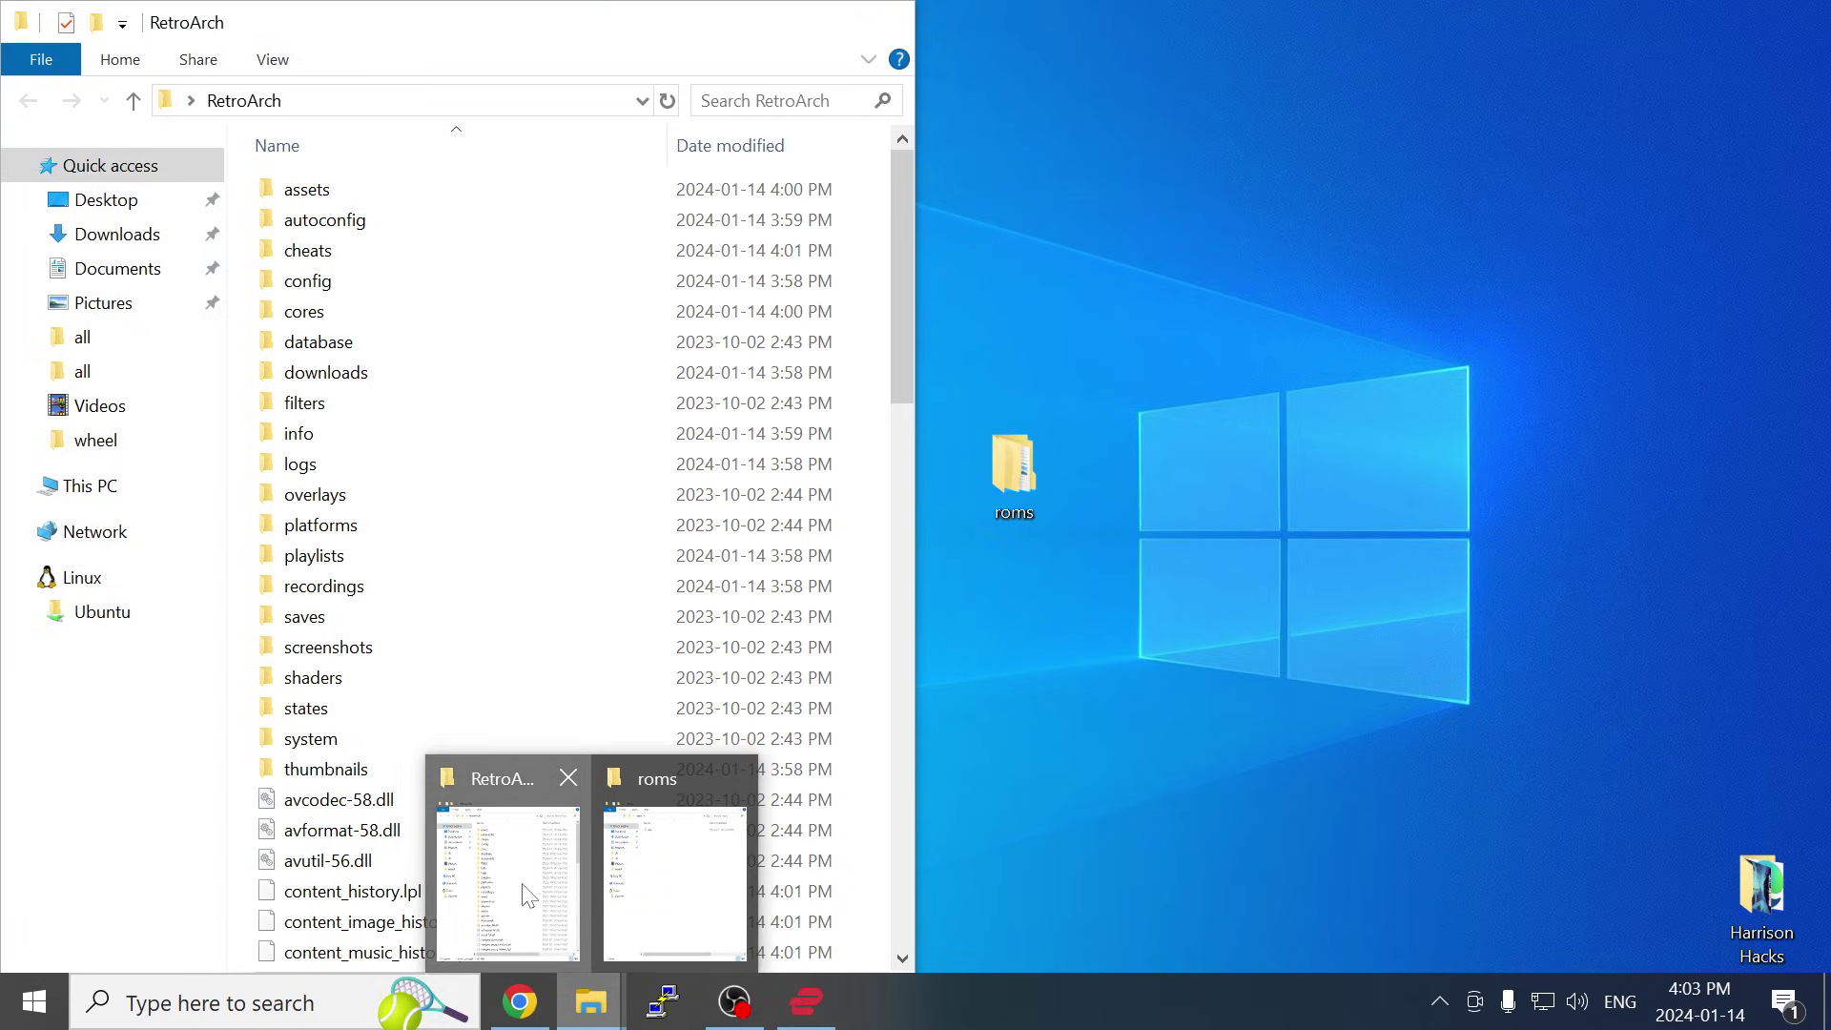
{"action": "left_click", "coordinate": [523, 886]}
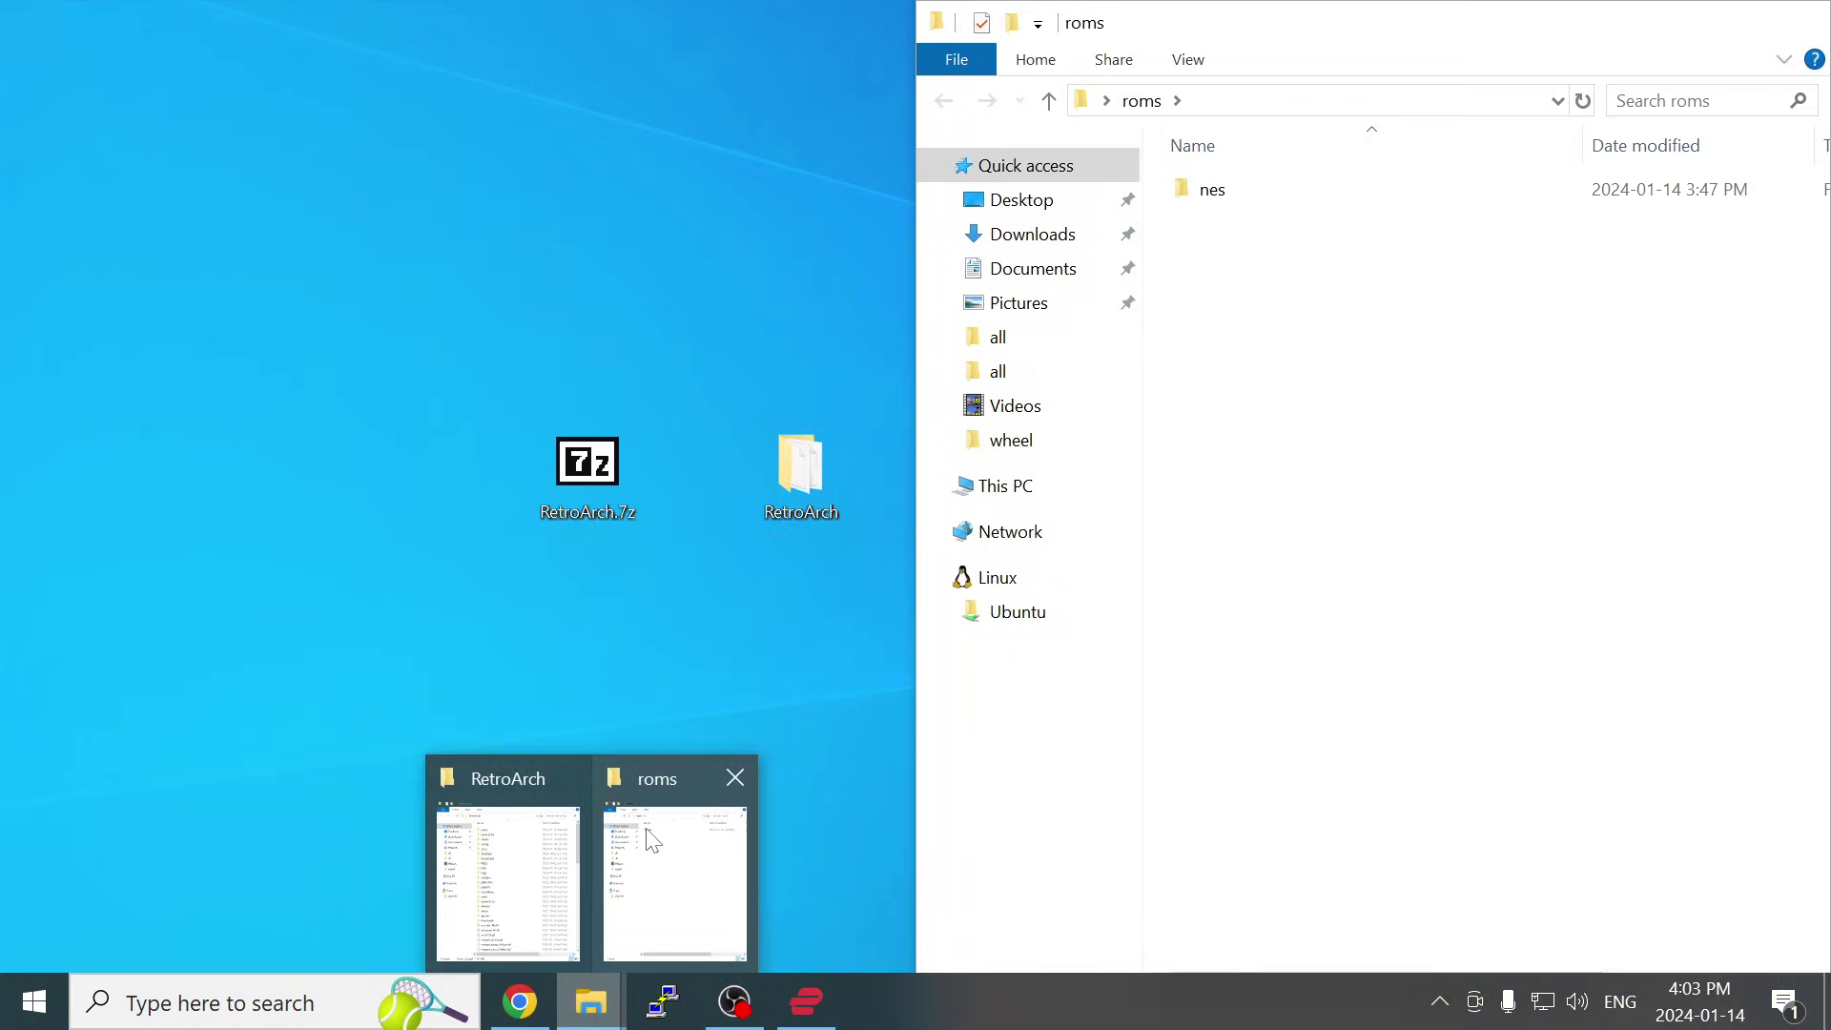
{"action": "left_click", "coordinate": [645, 828]}
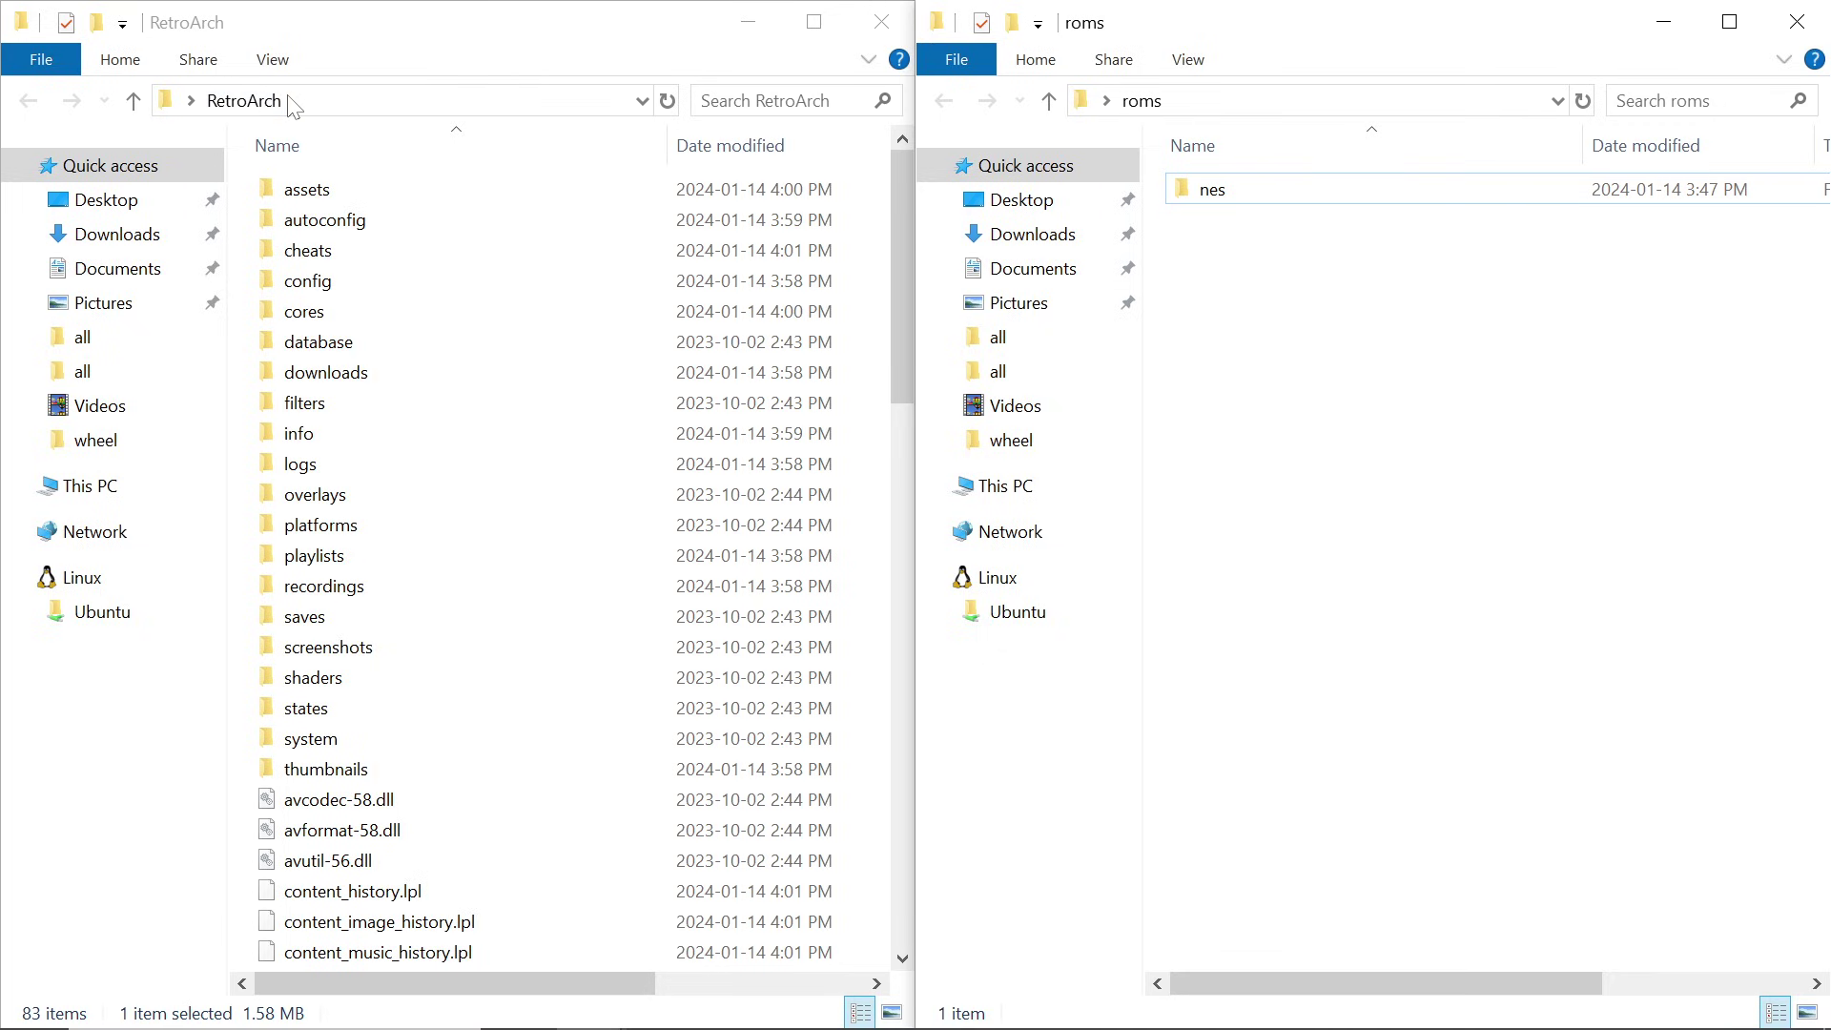
Add a new folder named roms inside the RetroArch folder.
{"action": "right_click", "coordinate": [236, 478]}
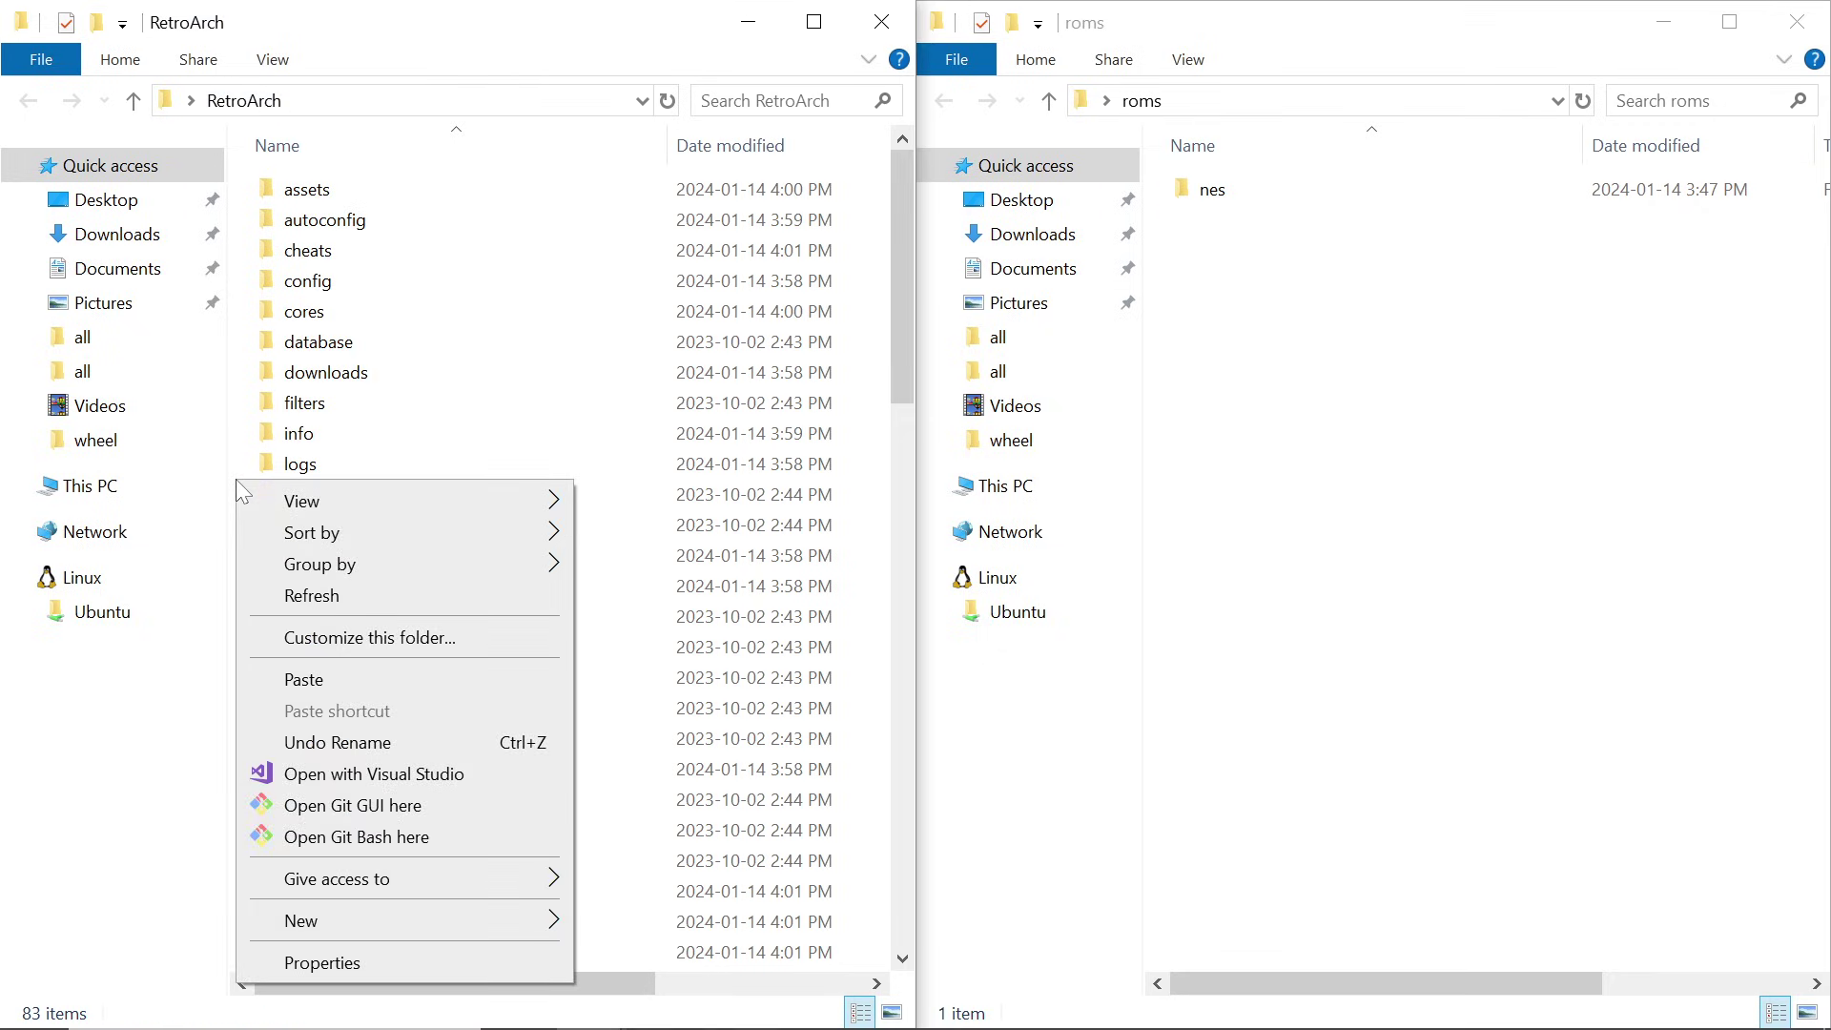
{"action": "mouse_move", "coordinate": [420, 922]}
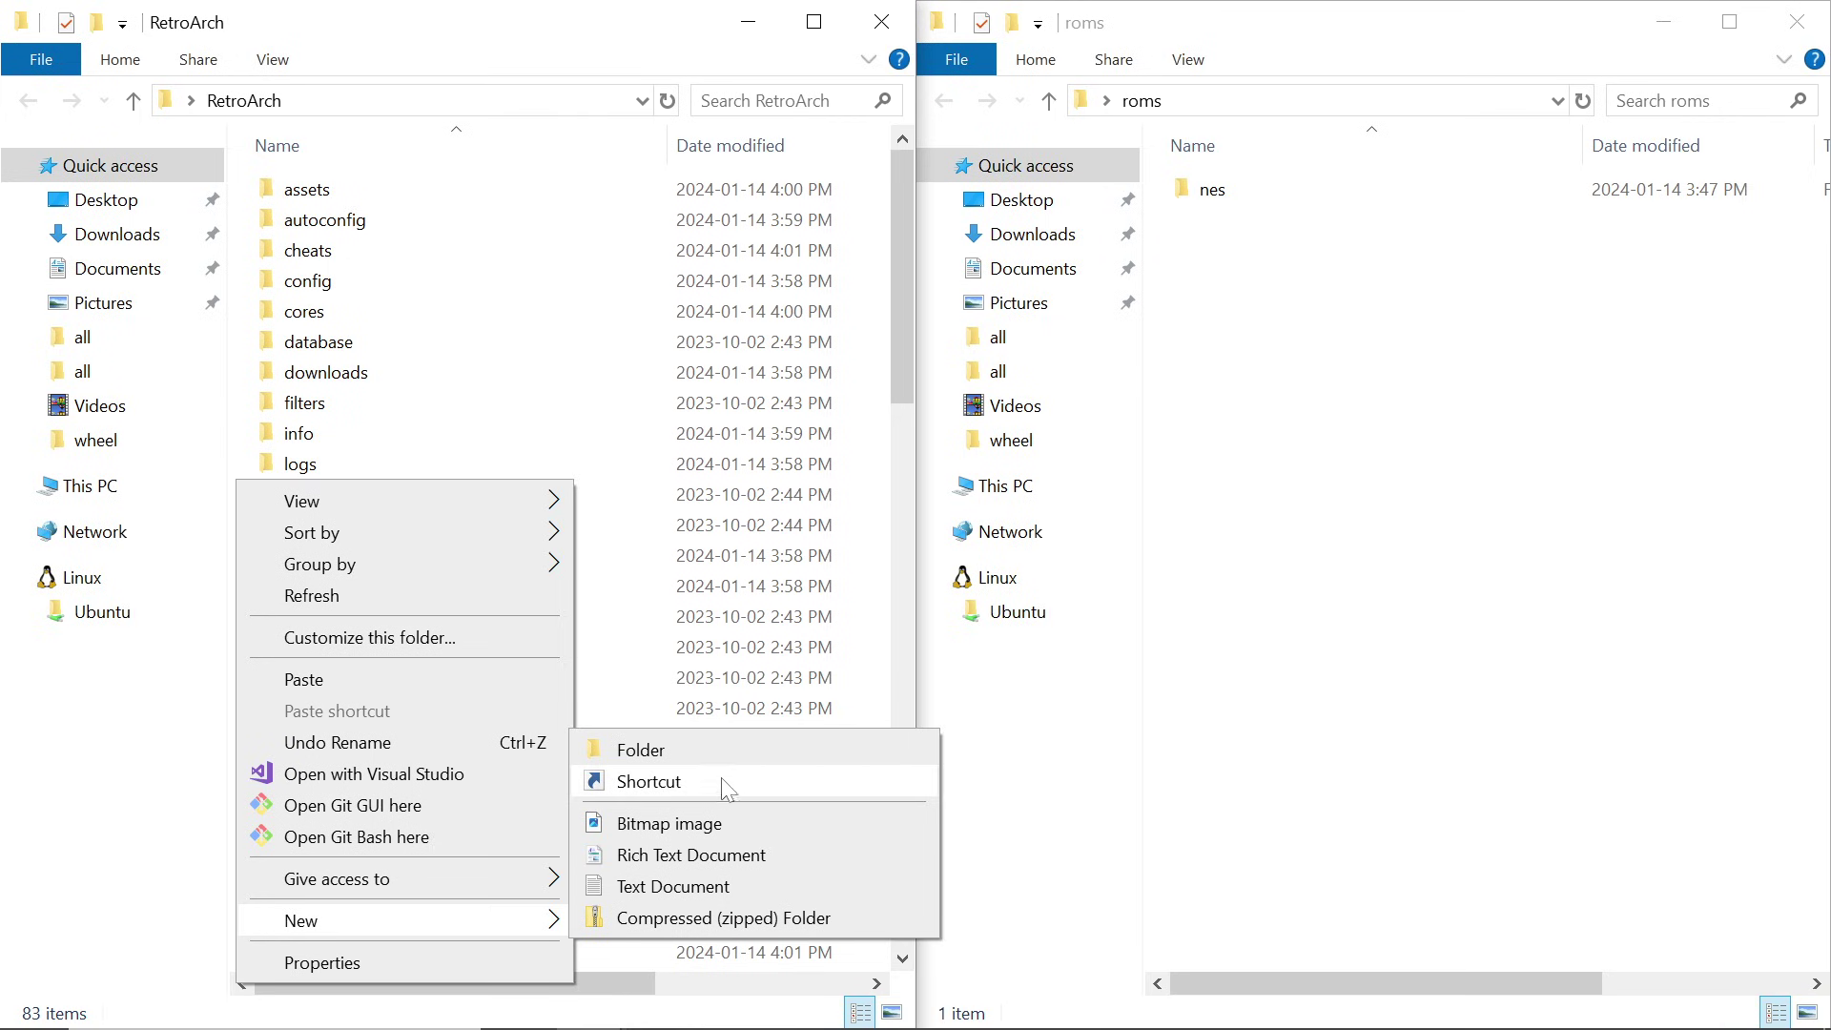
{"action": "left_click", "coordinate": [658, 750]}
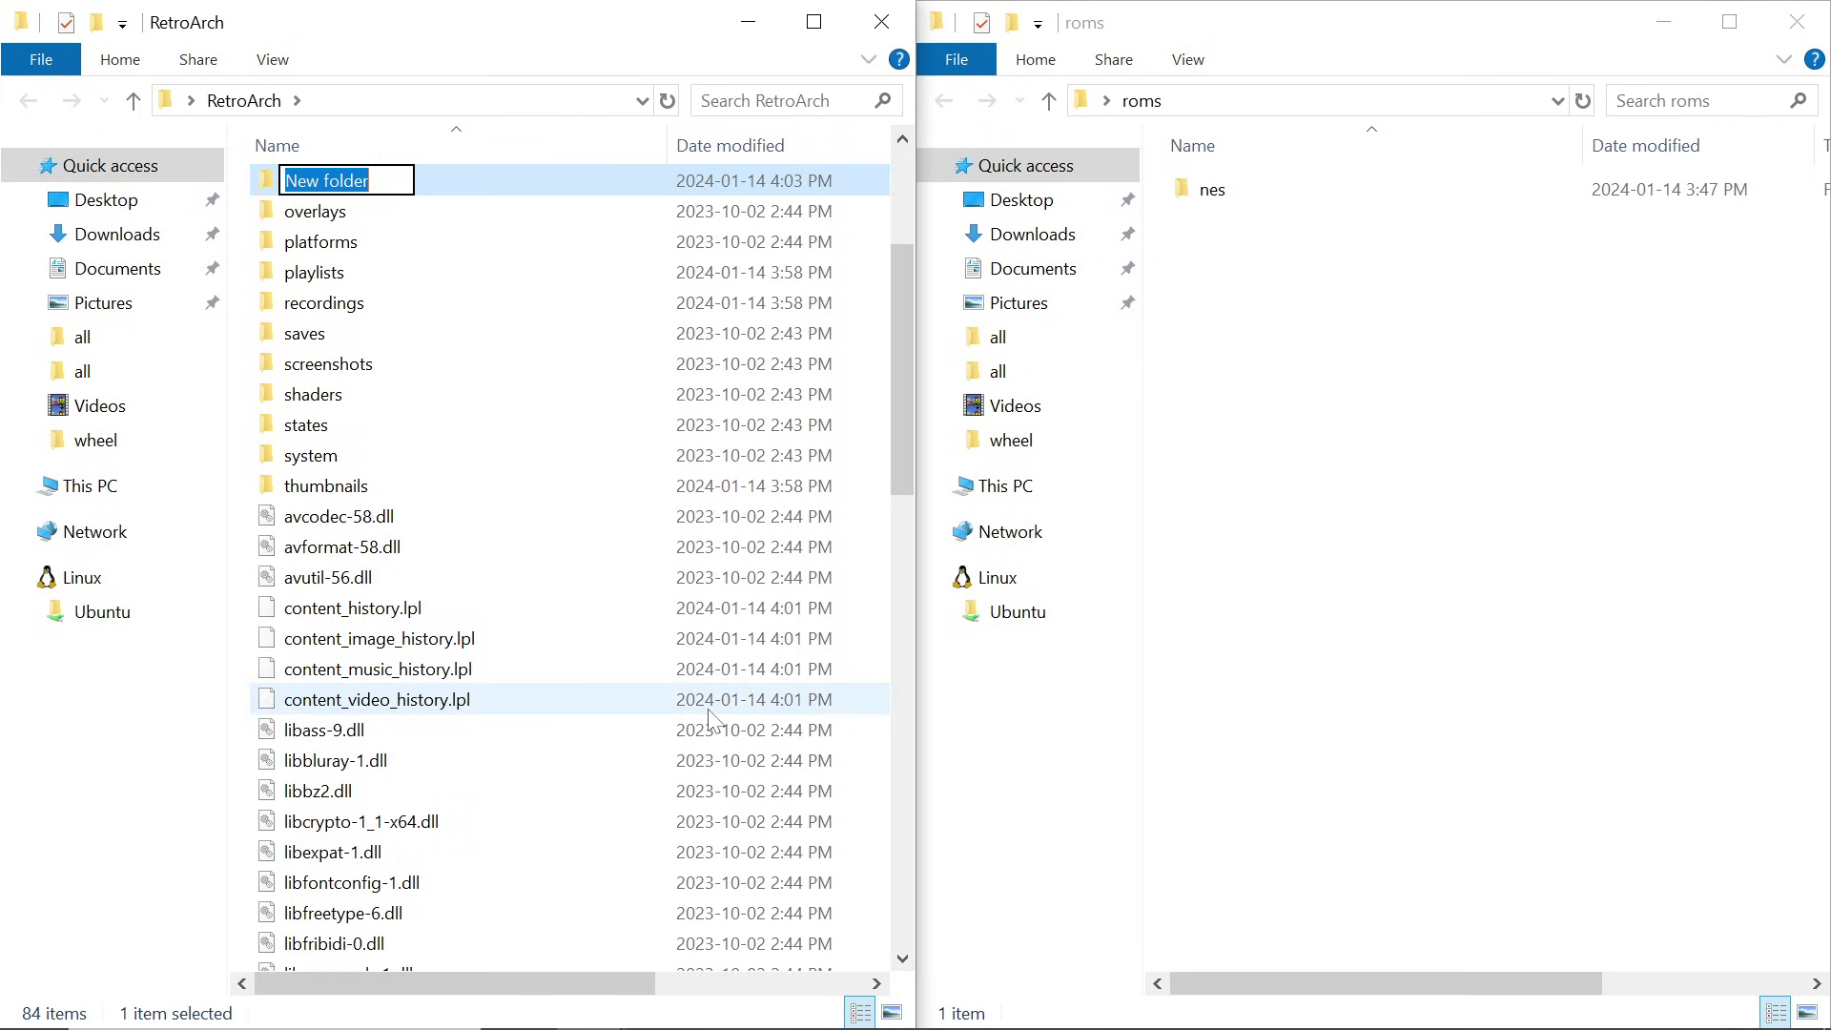
{"action": "type", "text": "roms"}
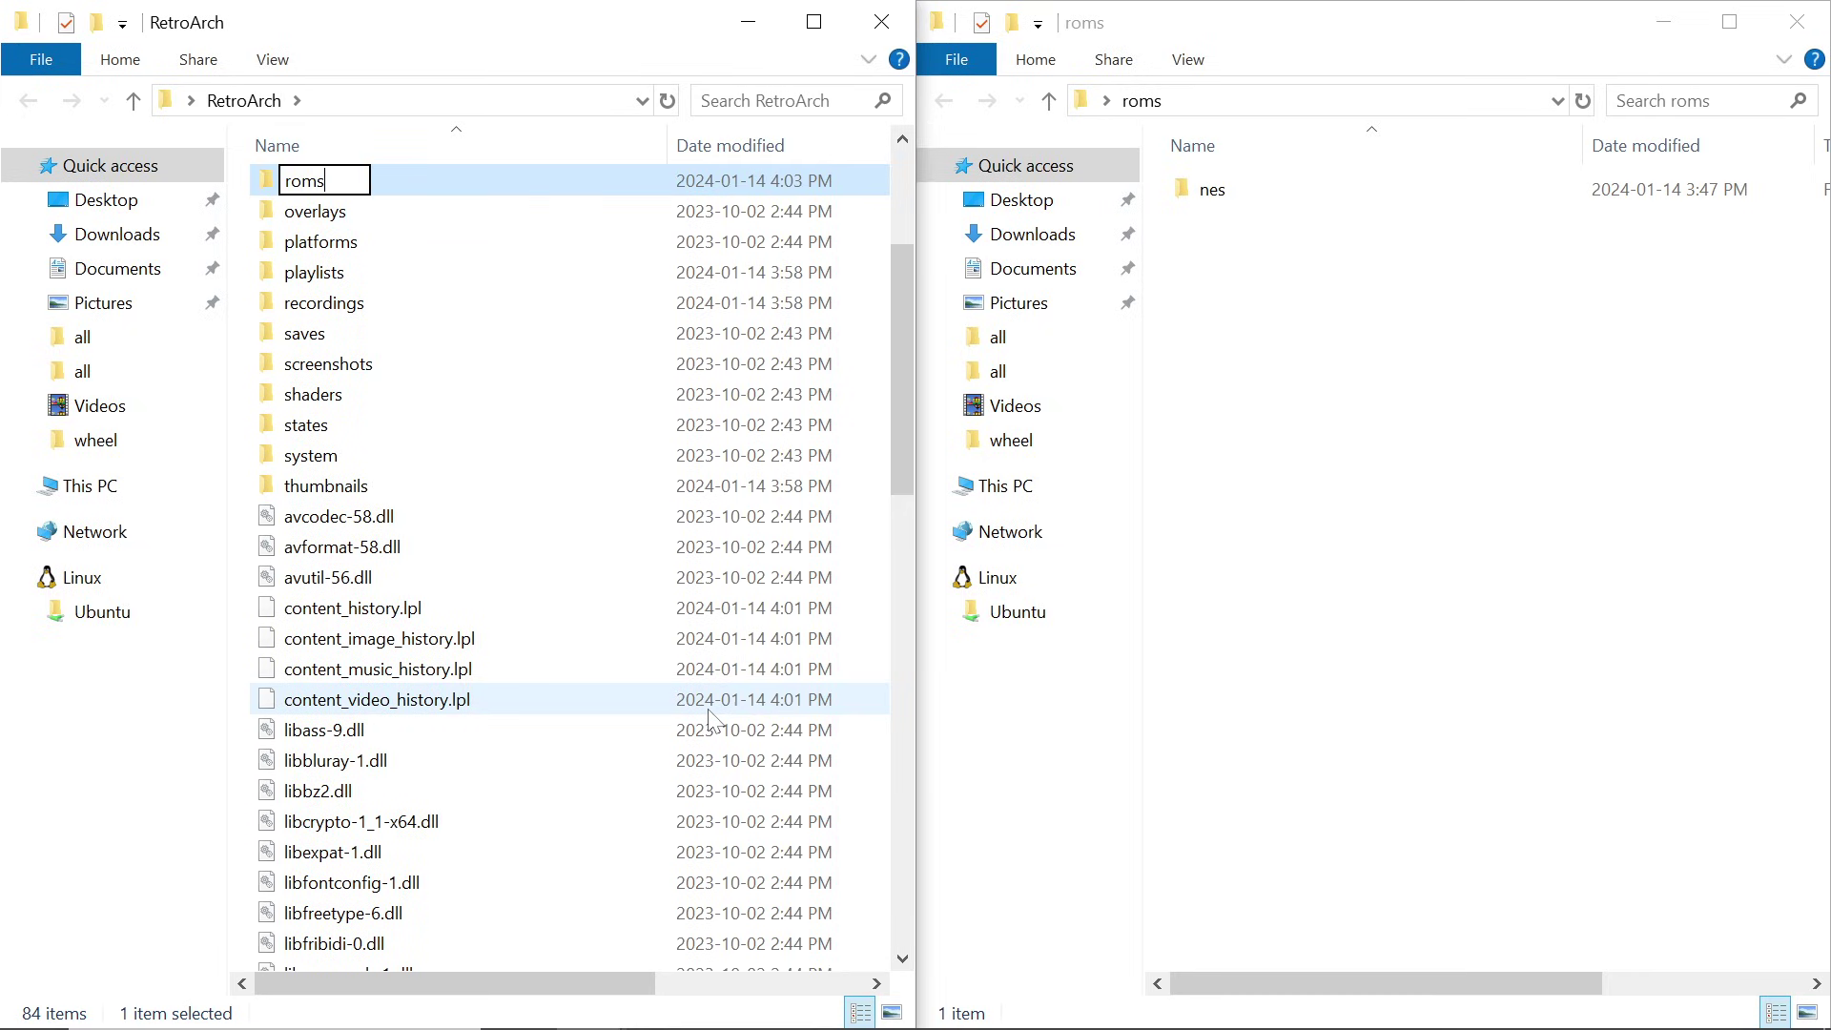
{"action": "key", "text": "Return"}
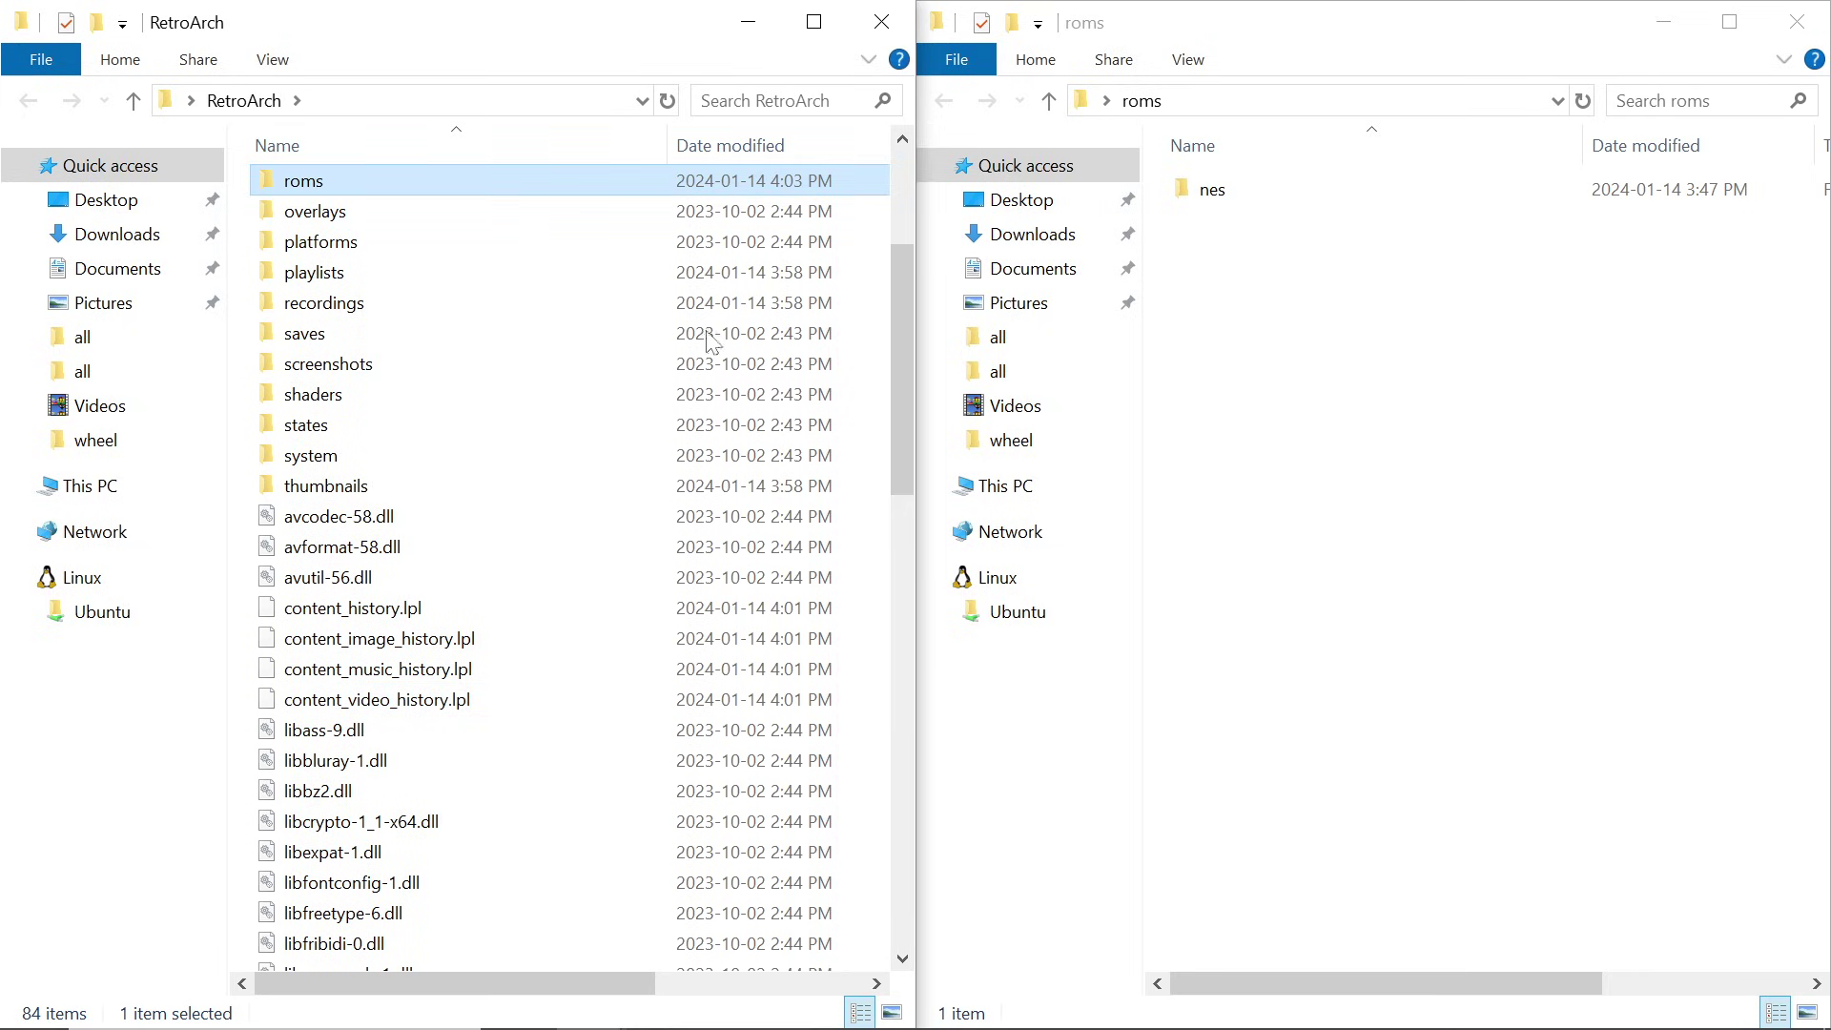
Open RetroArch's new roms folder on the left and the source nes ROM folder on the right.
{"action": "double_click", "coordinate": [403, 186]}
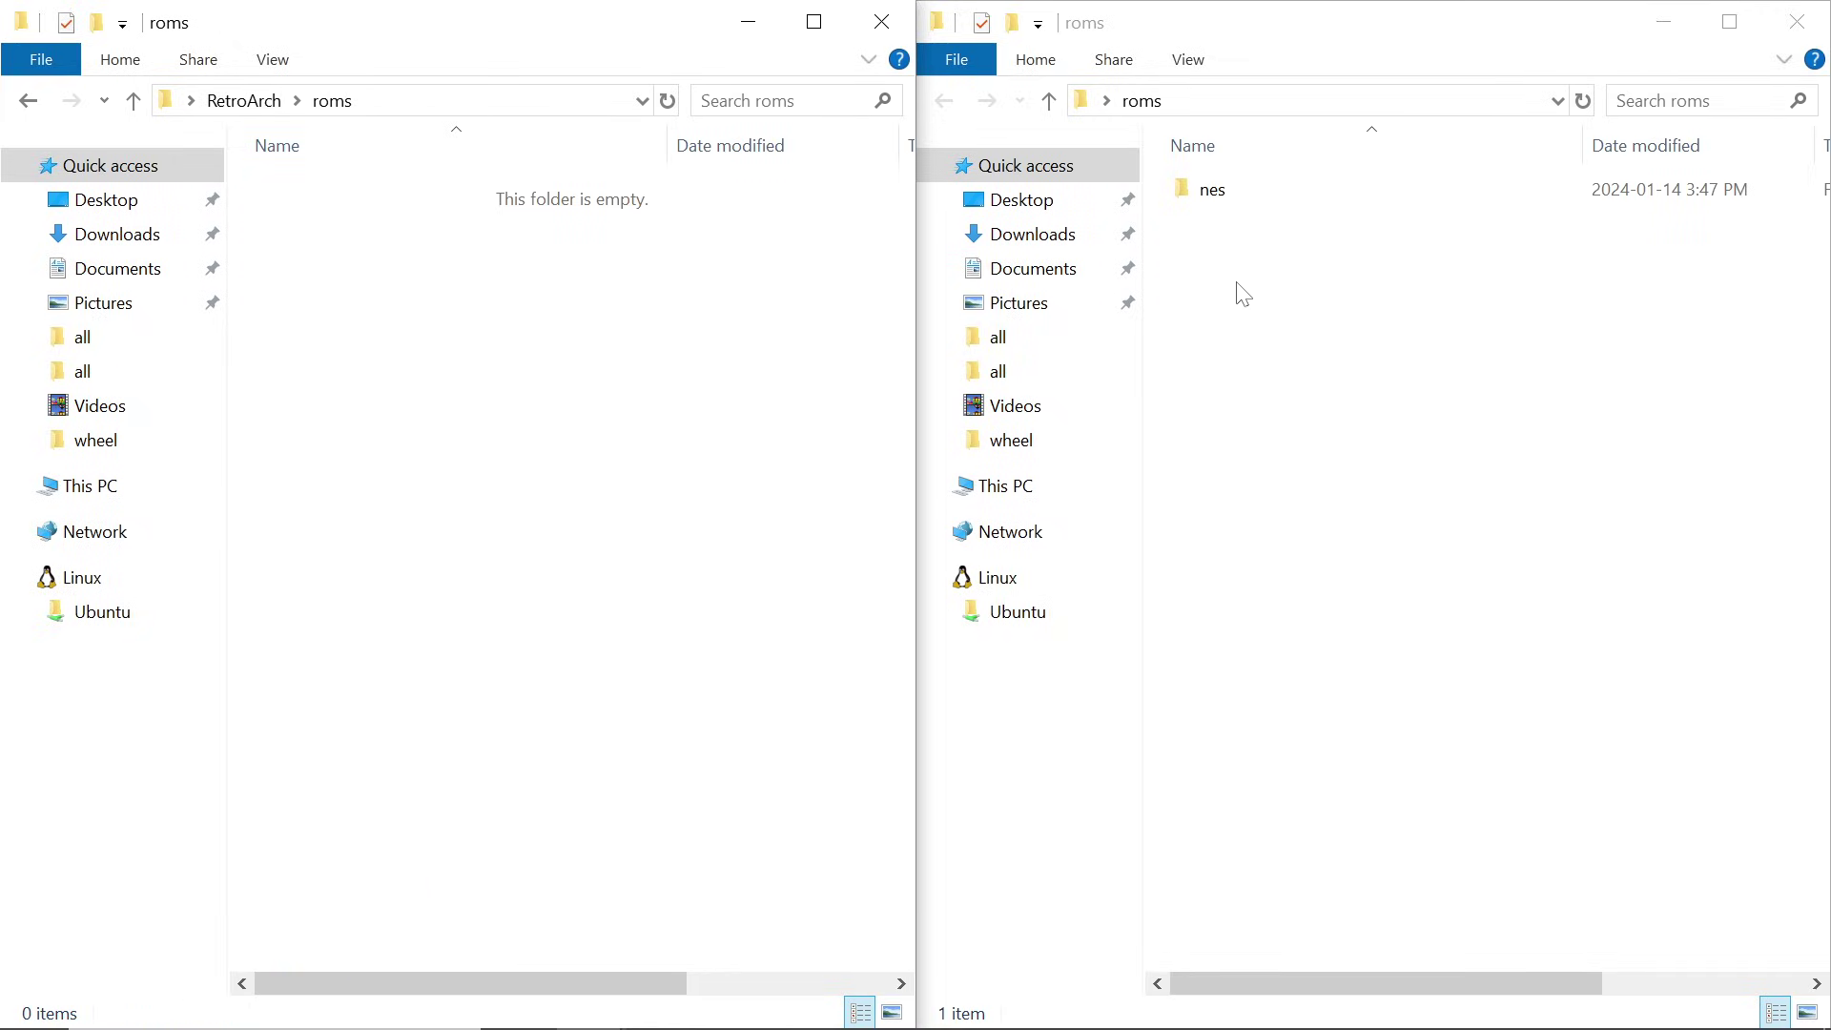
{"action": "double_click", "coordinate": [1230, 200]}
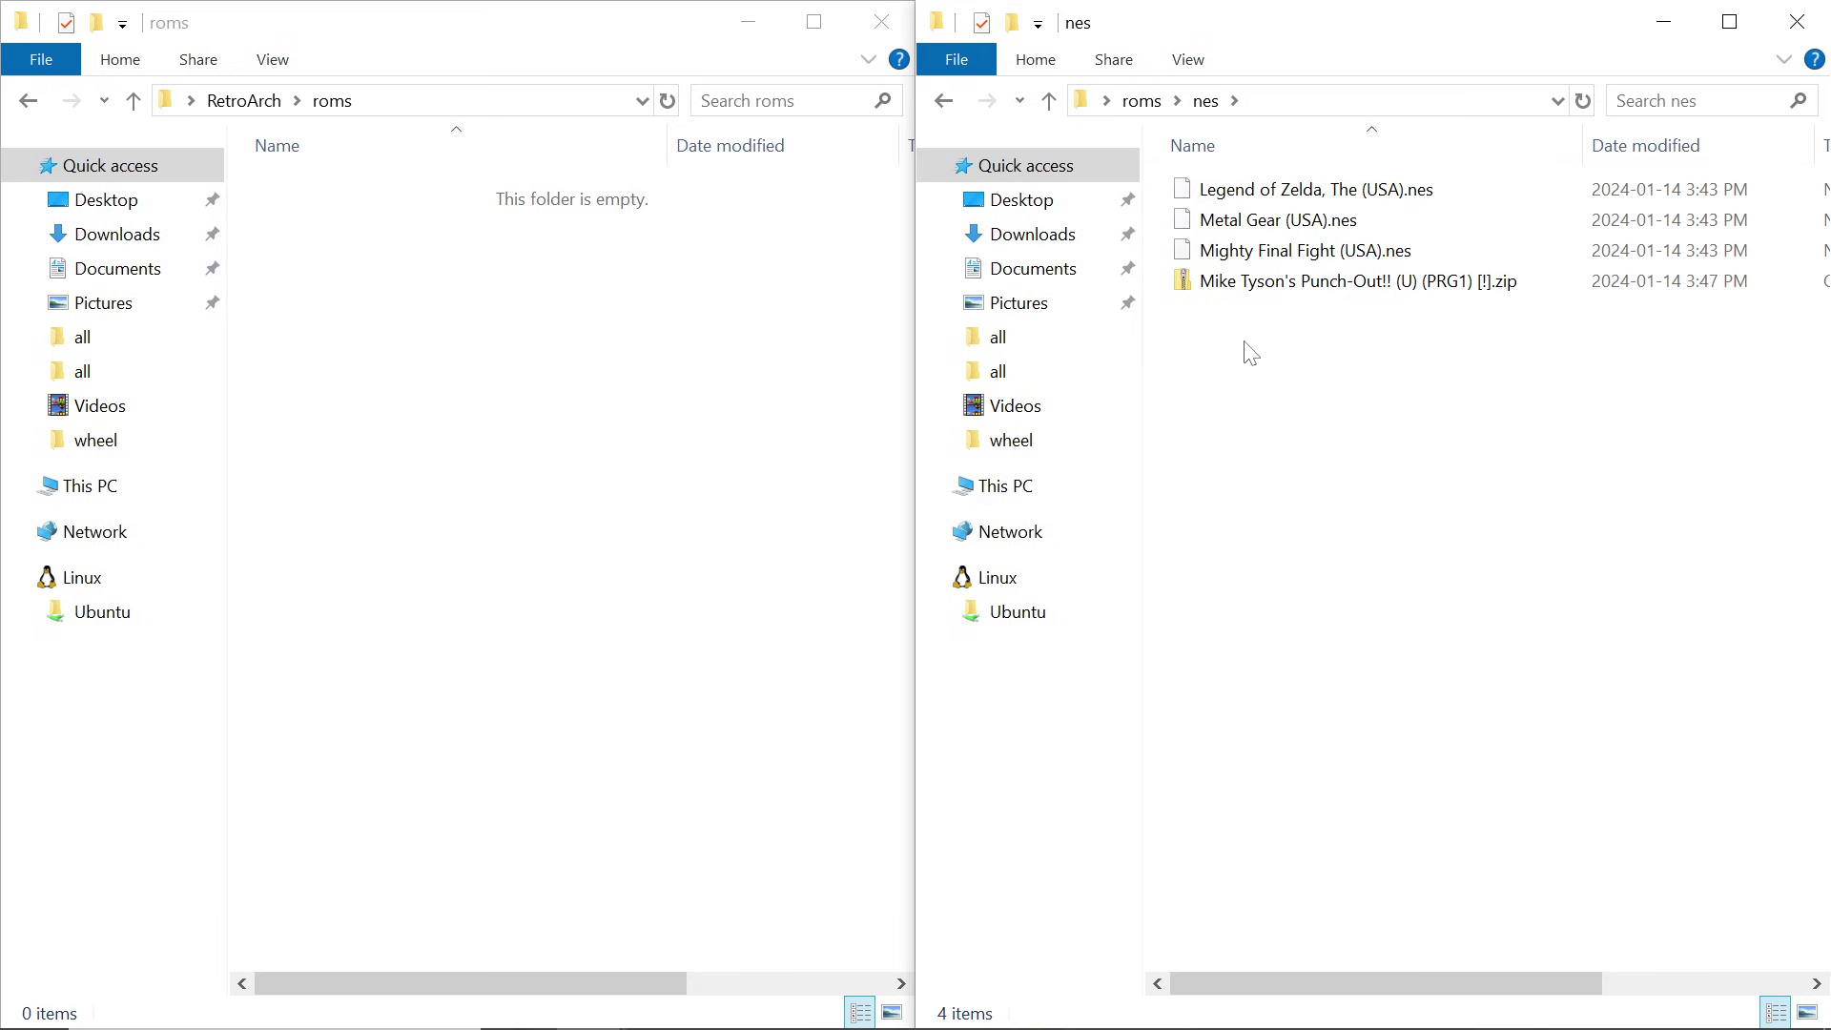
{"action": "left_click", "coordinate": [522, 391]}
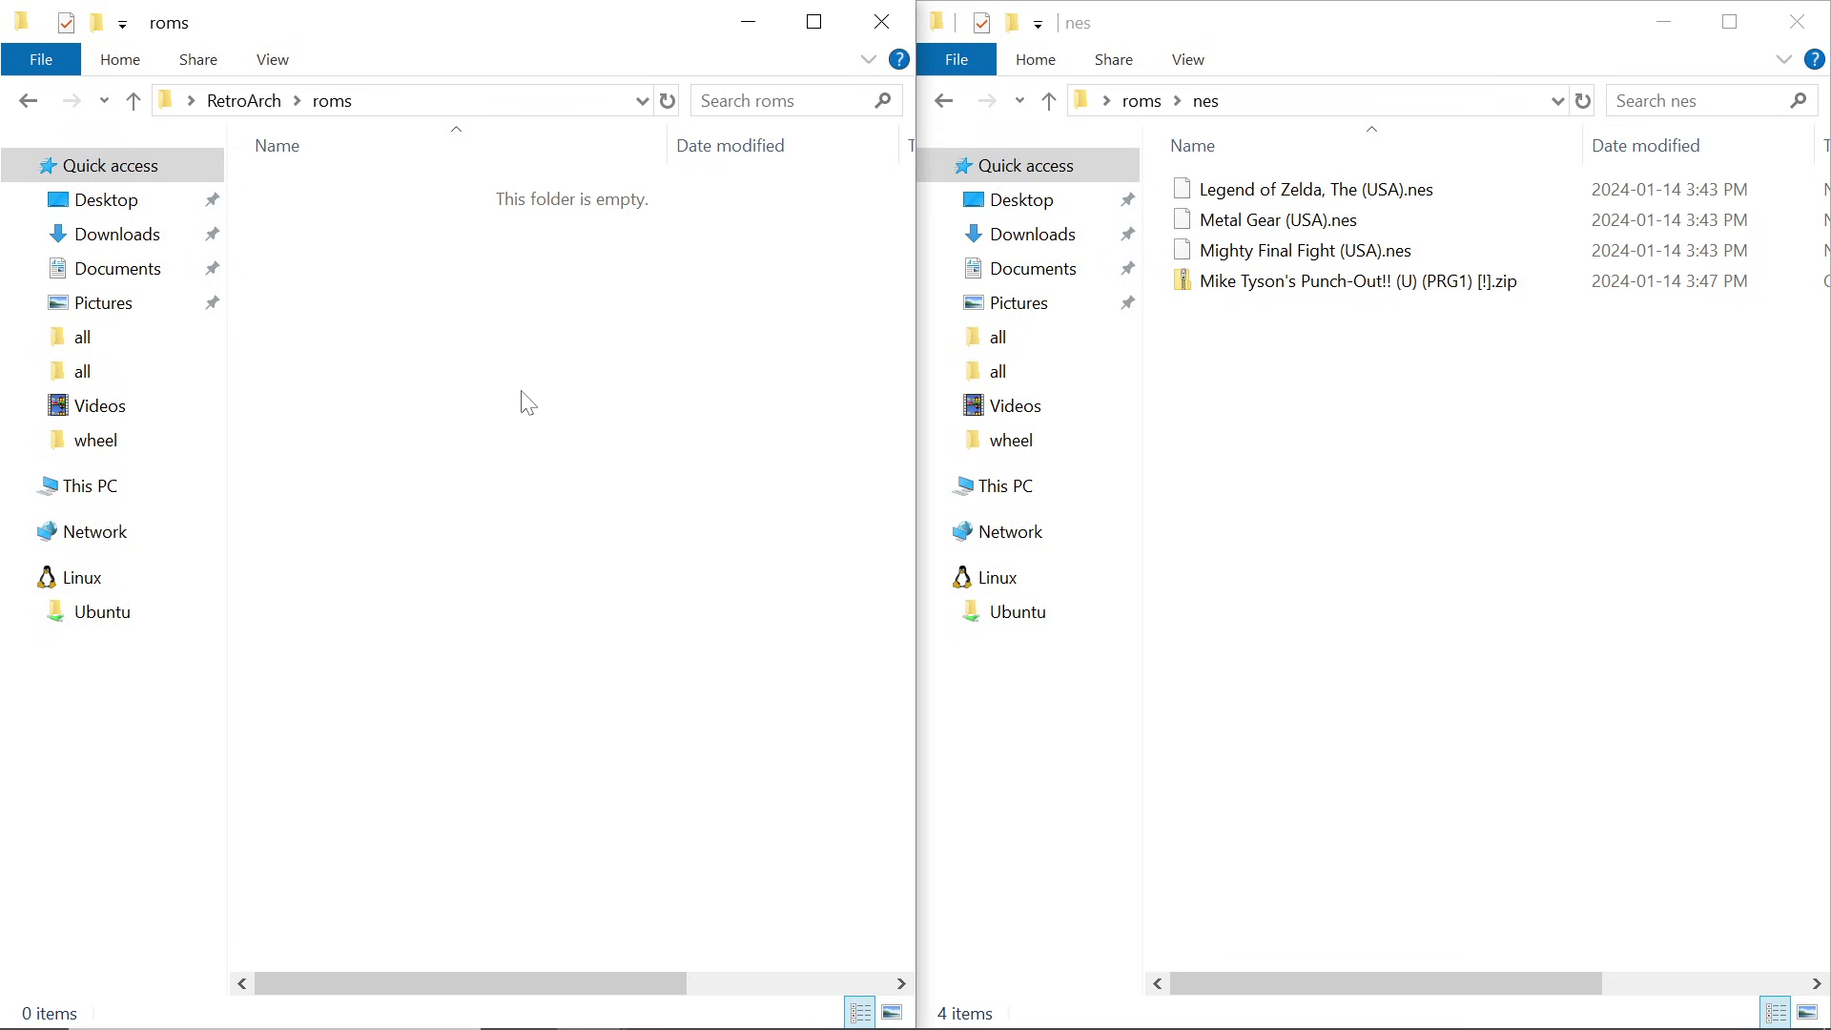
Create an nes folder inside RetroArch\roms and open it.
{"action": "right_click", "coordinate": [458, 373]}
{"action": "mouse_move", "coordinate": [663, 813]}
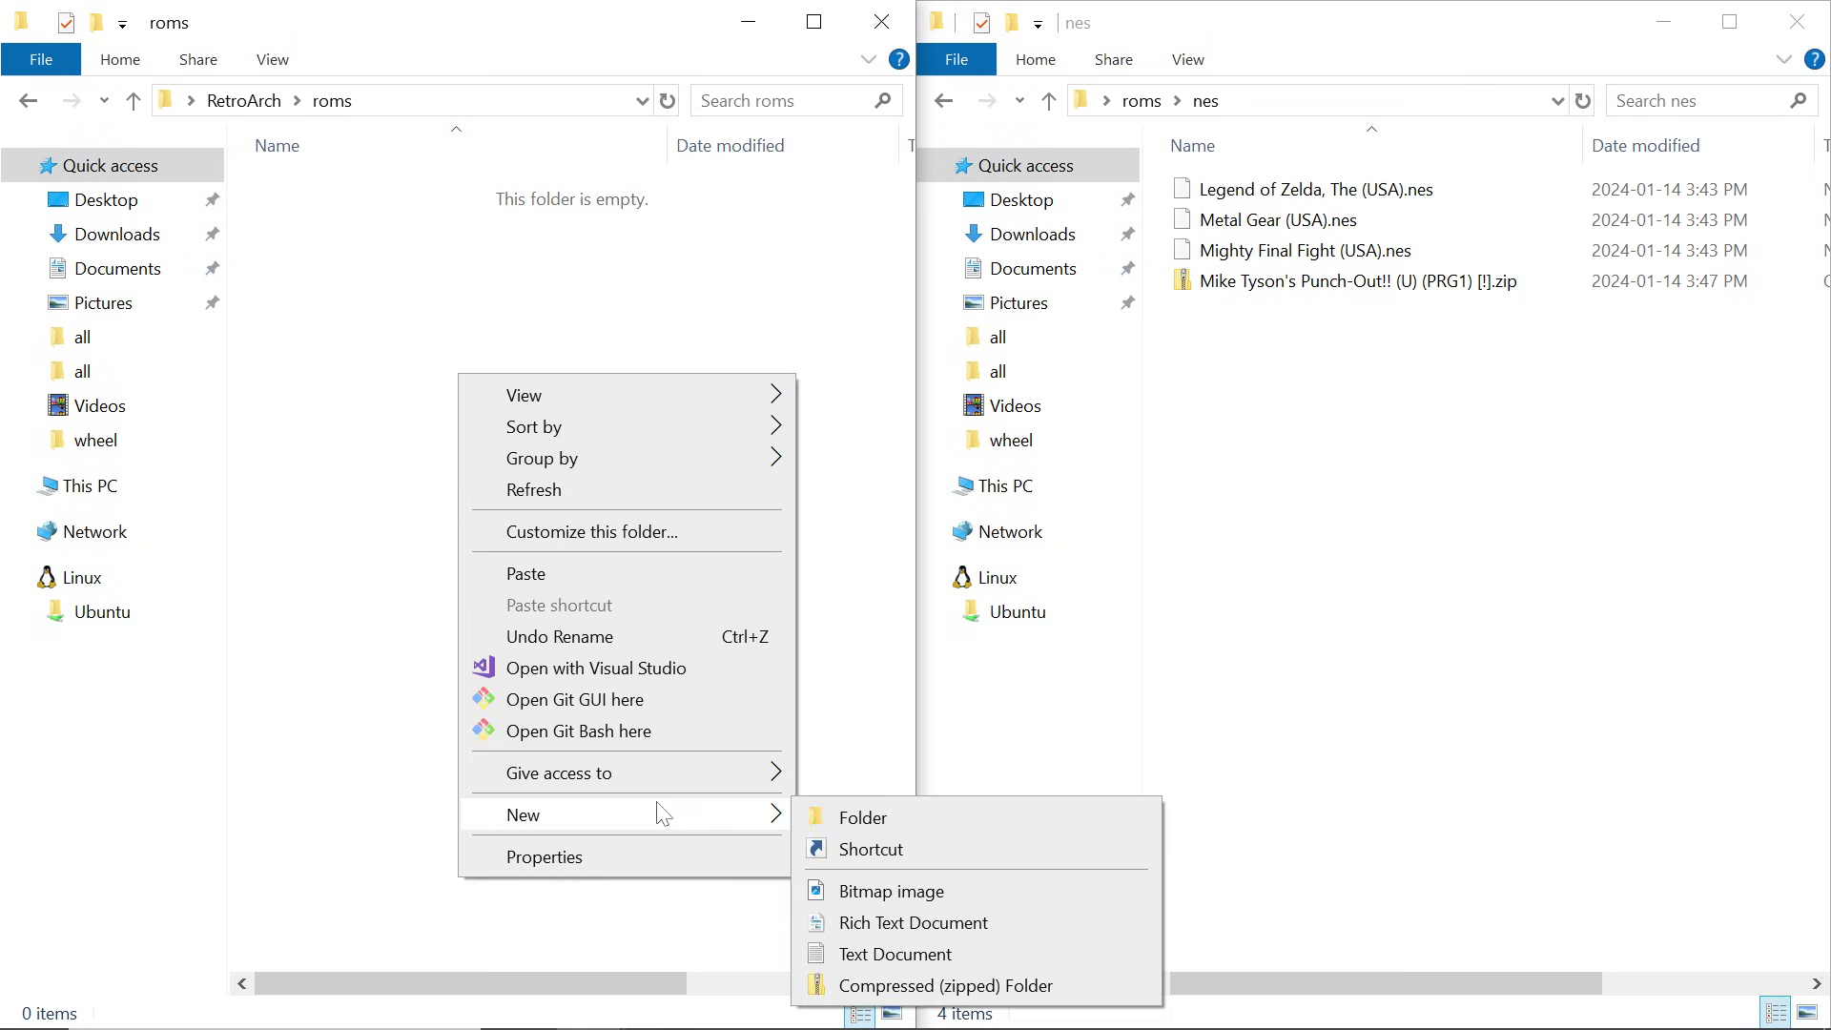
{"action": "left_click", "coordinate": [839, 815]}
{"action": "type", "text": "nes"}
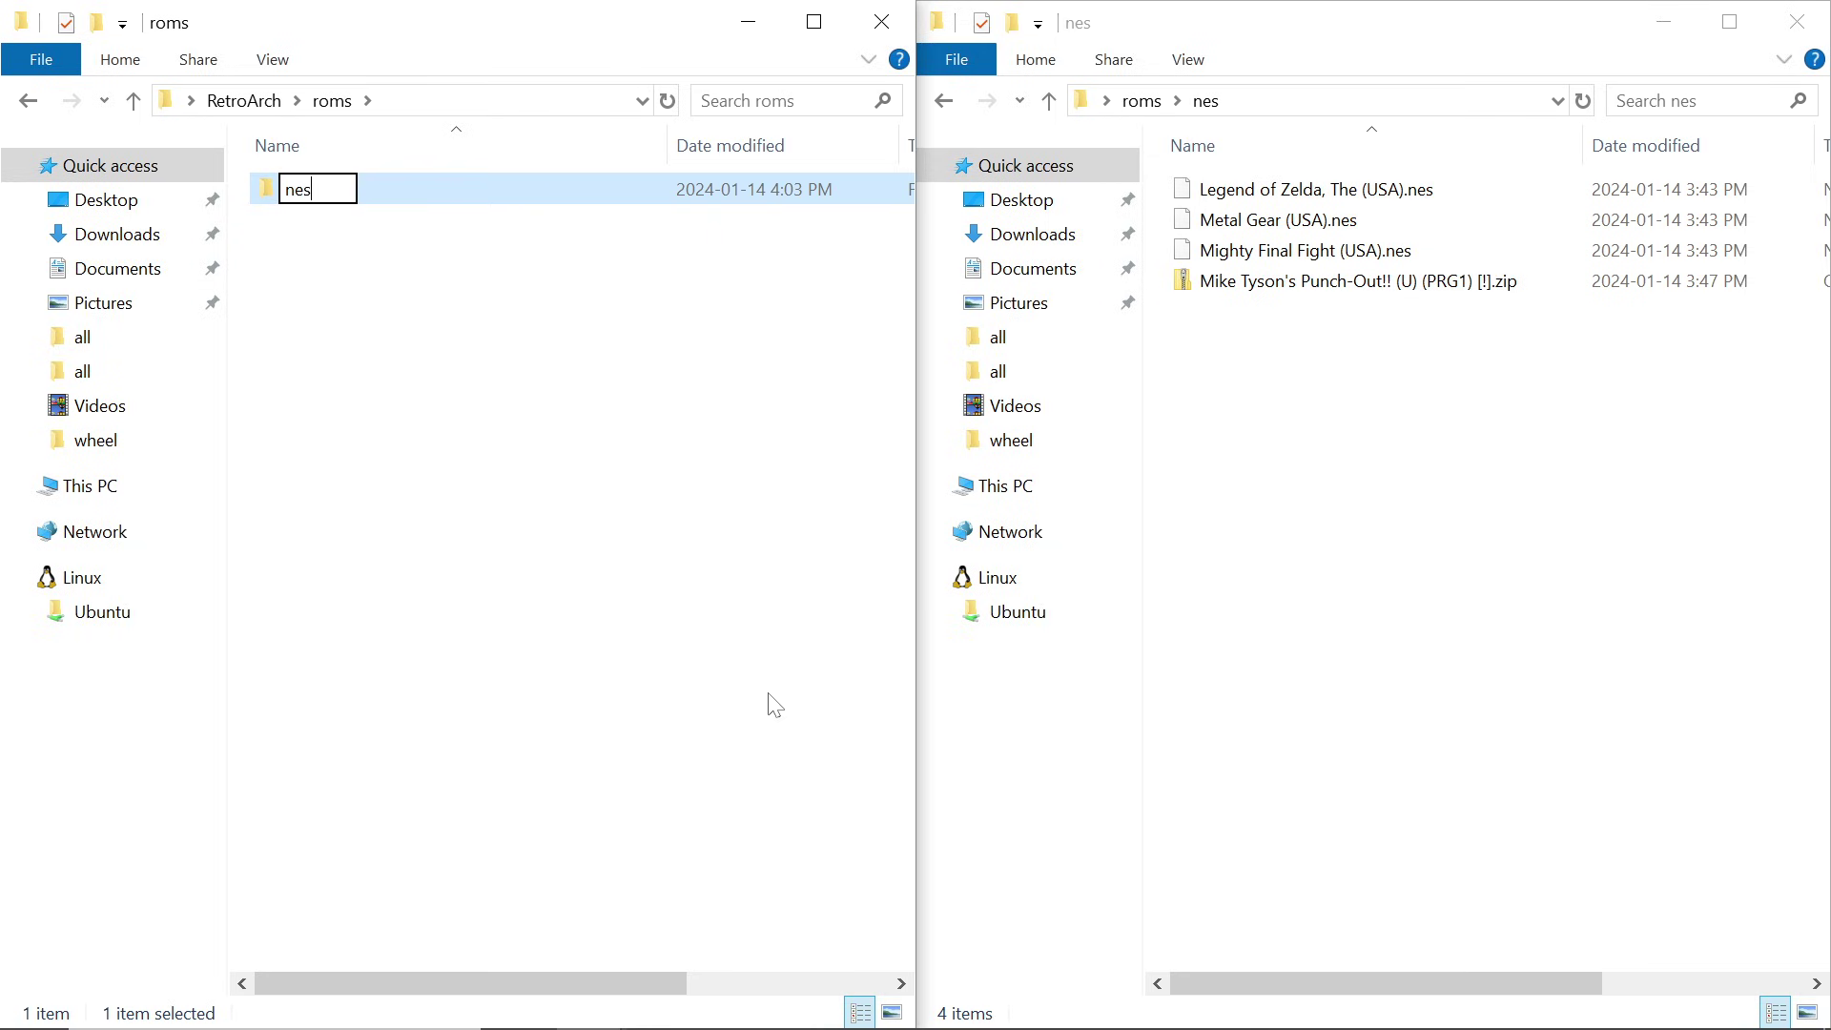
{"action": "key", "text": "Return"}
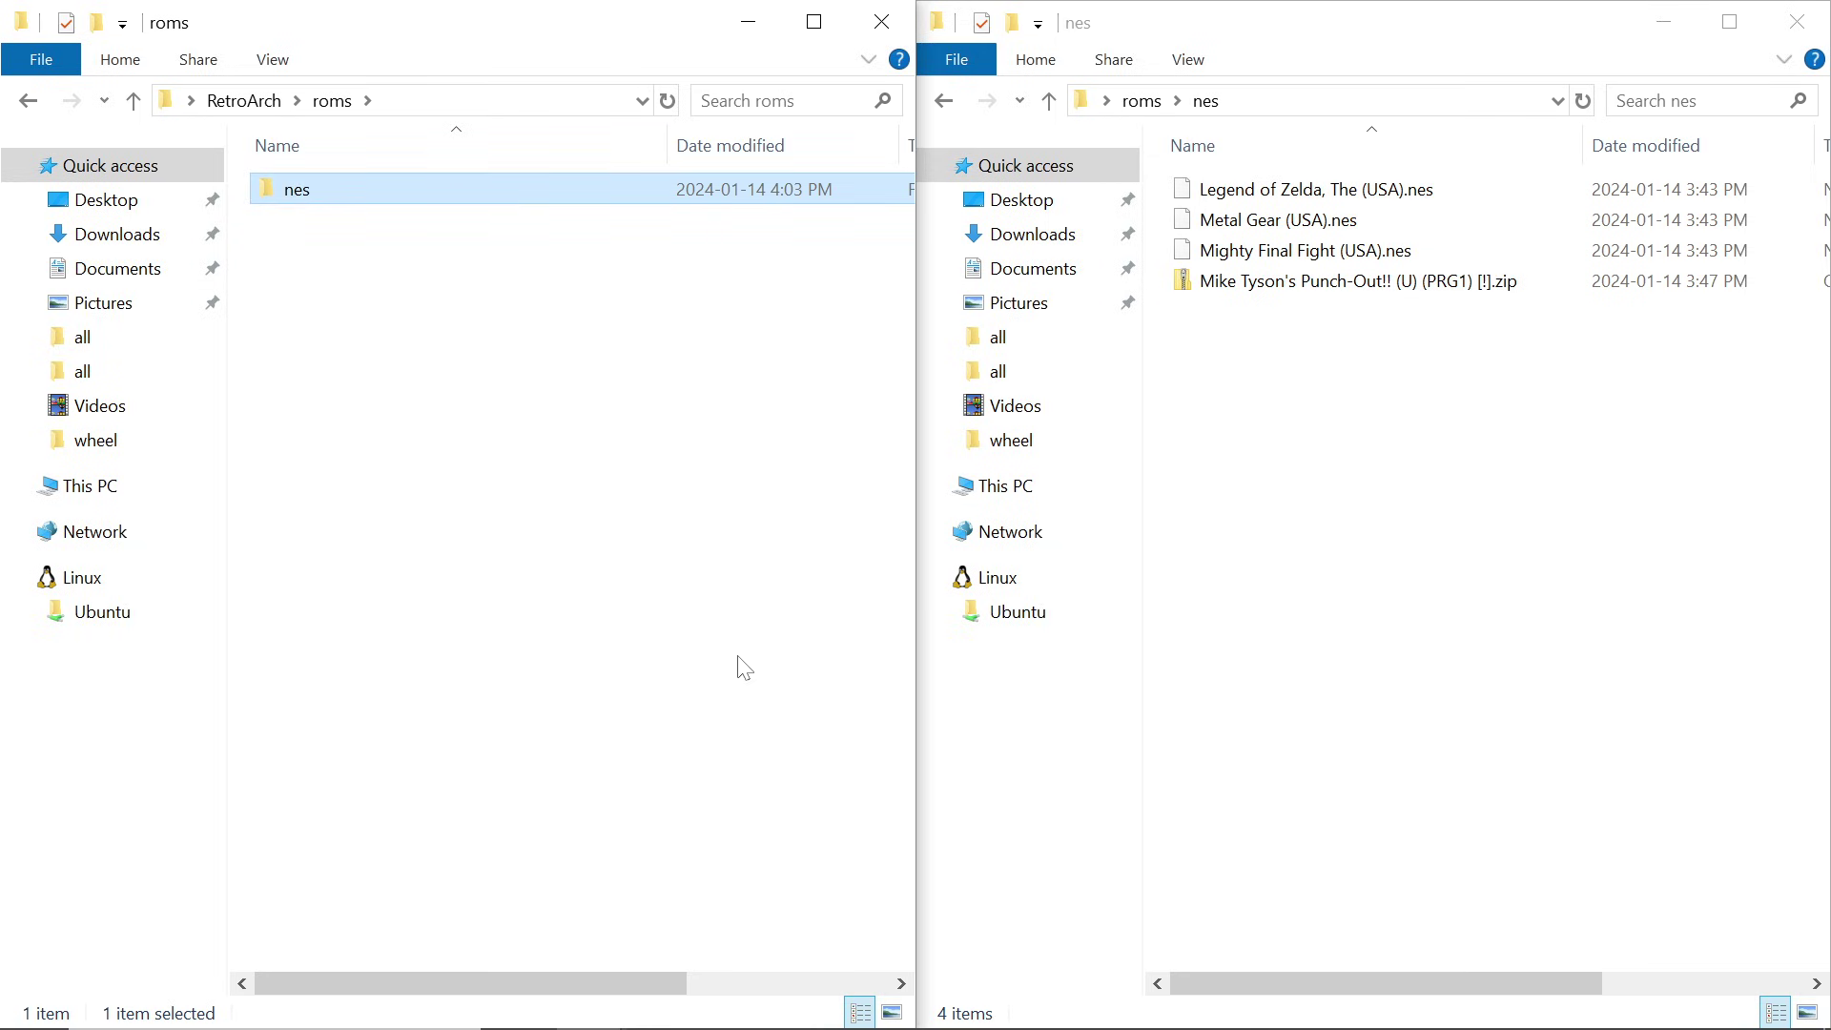
{"action": "double_click", "coordinate": [397, 189]}
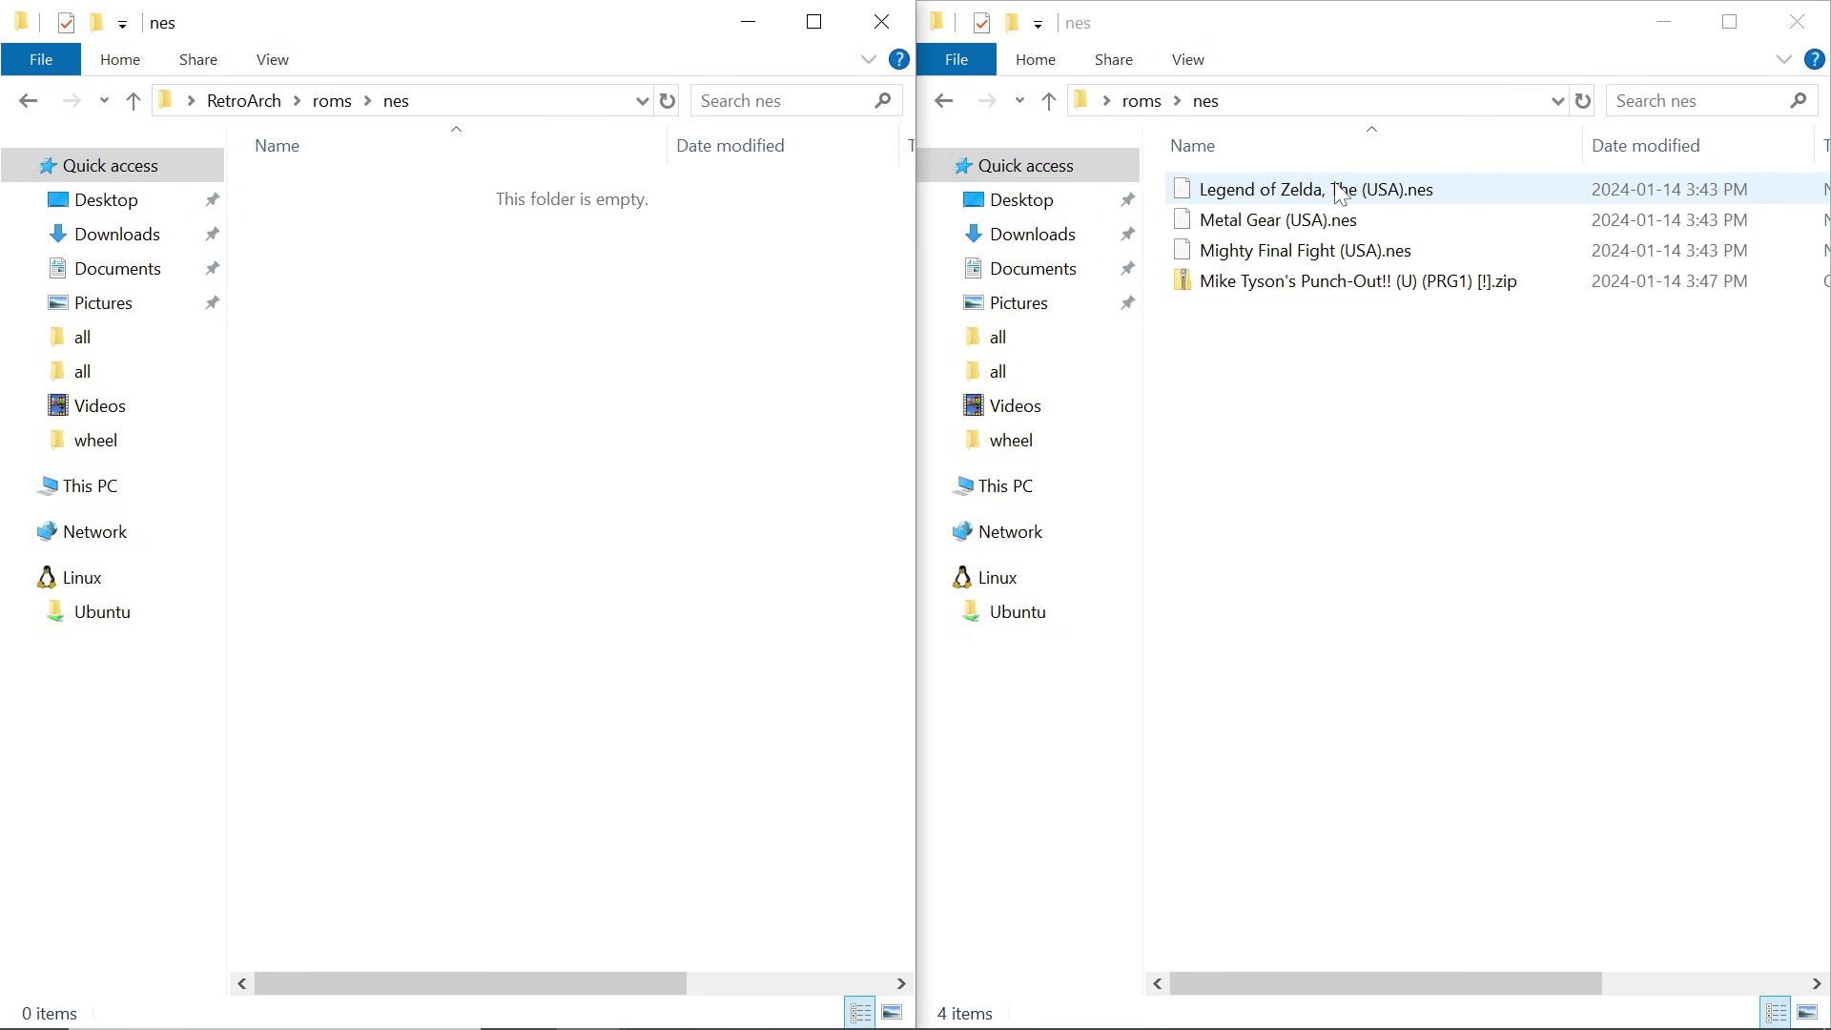
Copy the four NES ROM files into the empty RetroArch\roms\nes folder.
{"action": "left_click", "coordinate": [1387, 374]}
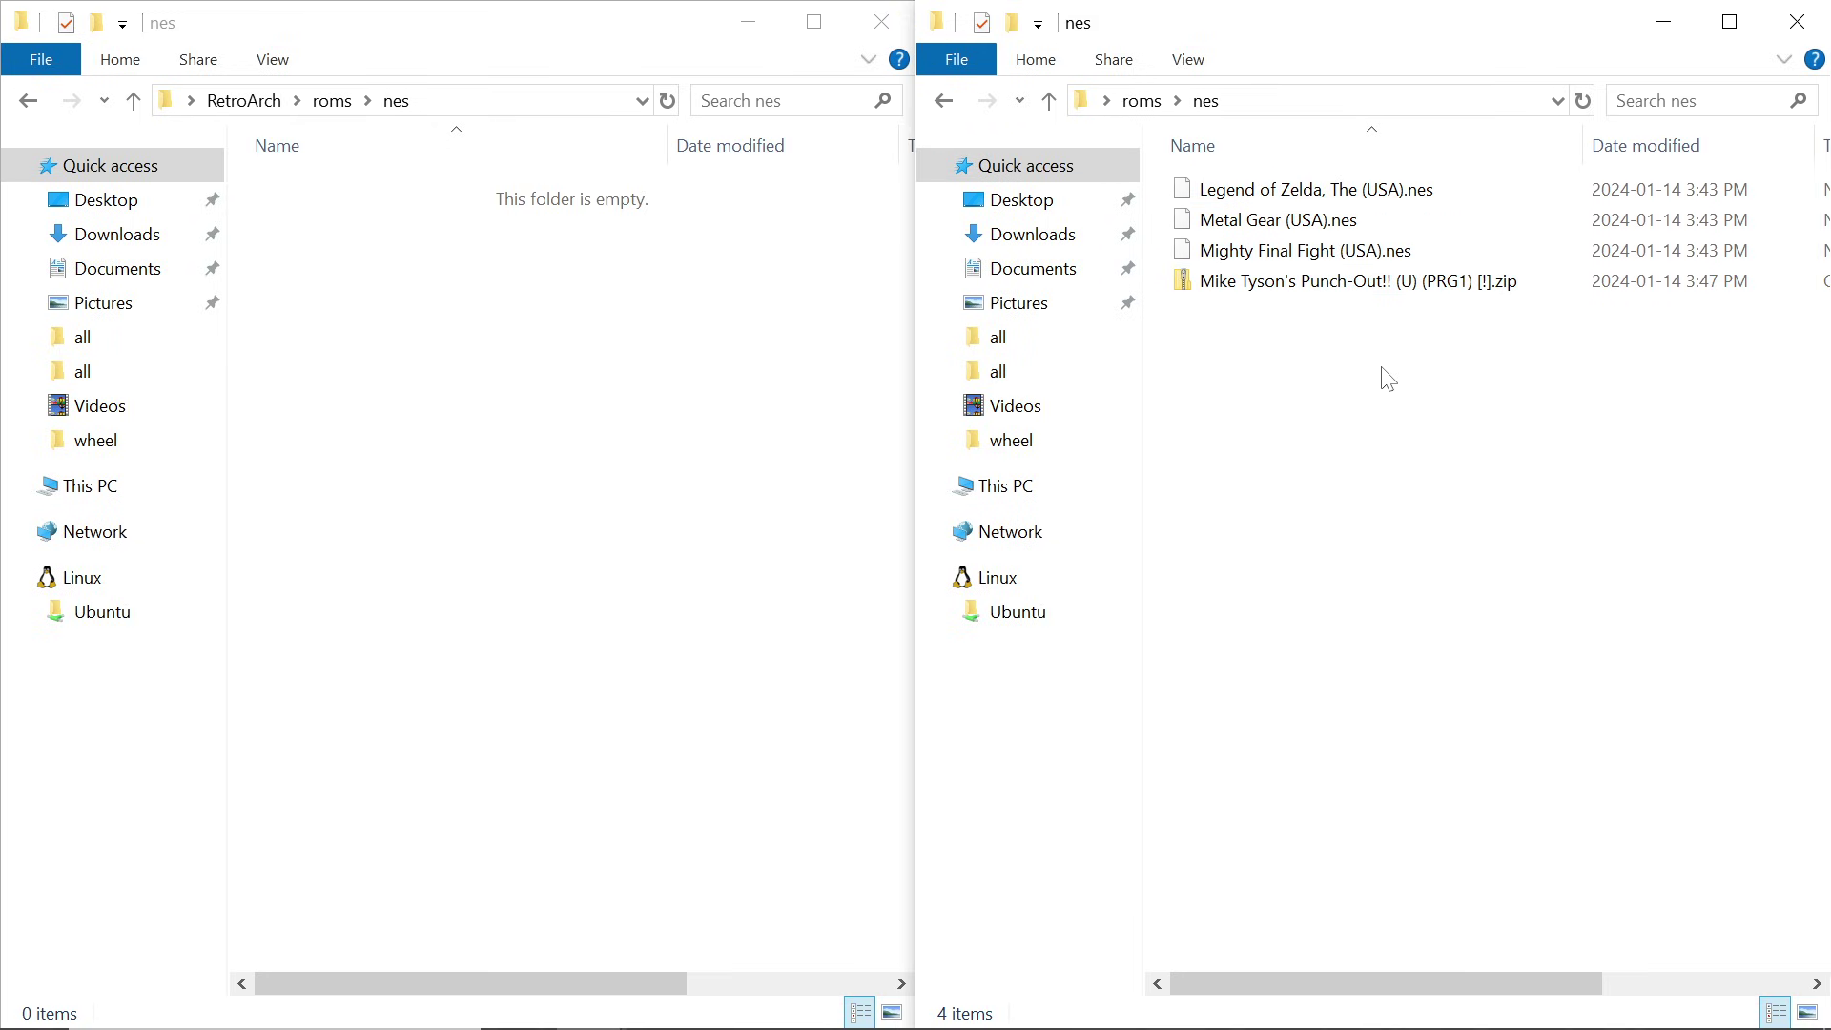
{"action": "left_click_drag", "start_coordinate": [1387, 374], "coordinate": [1253, 181]}
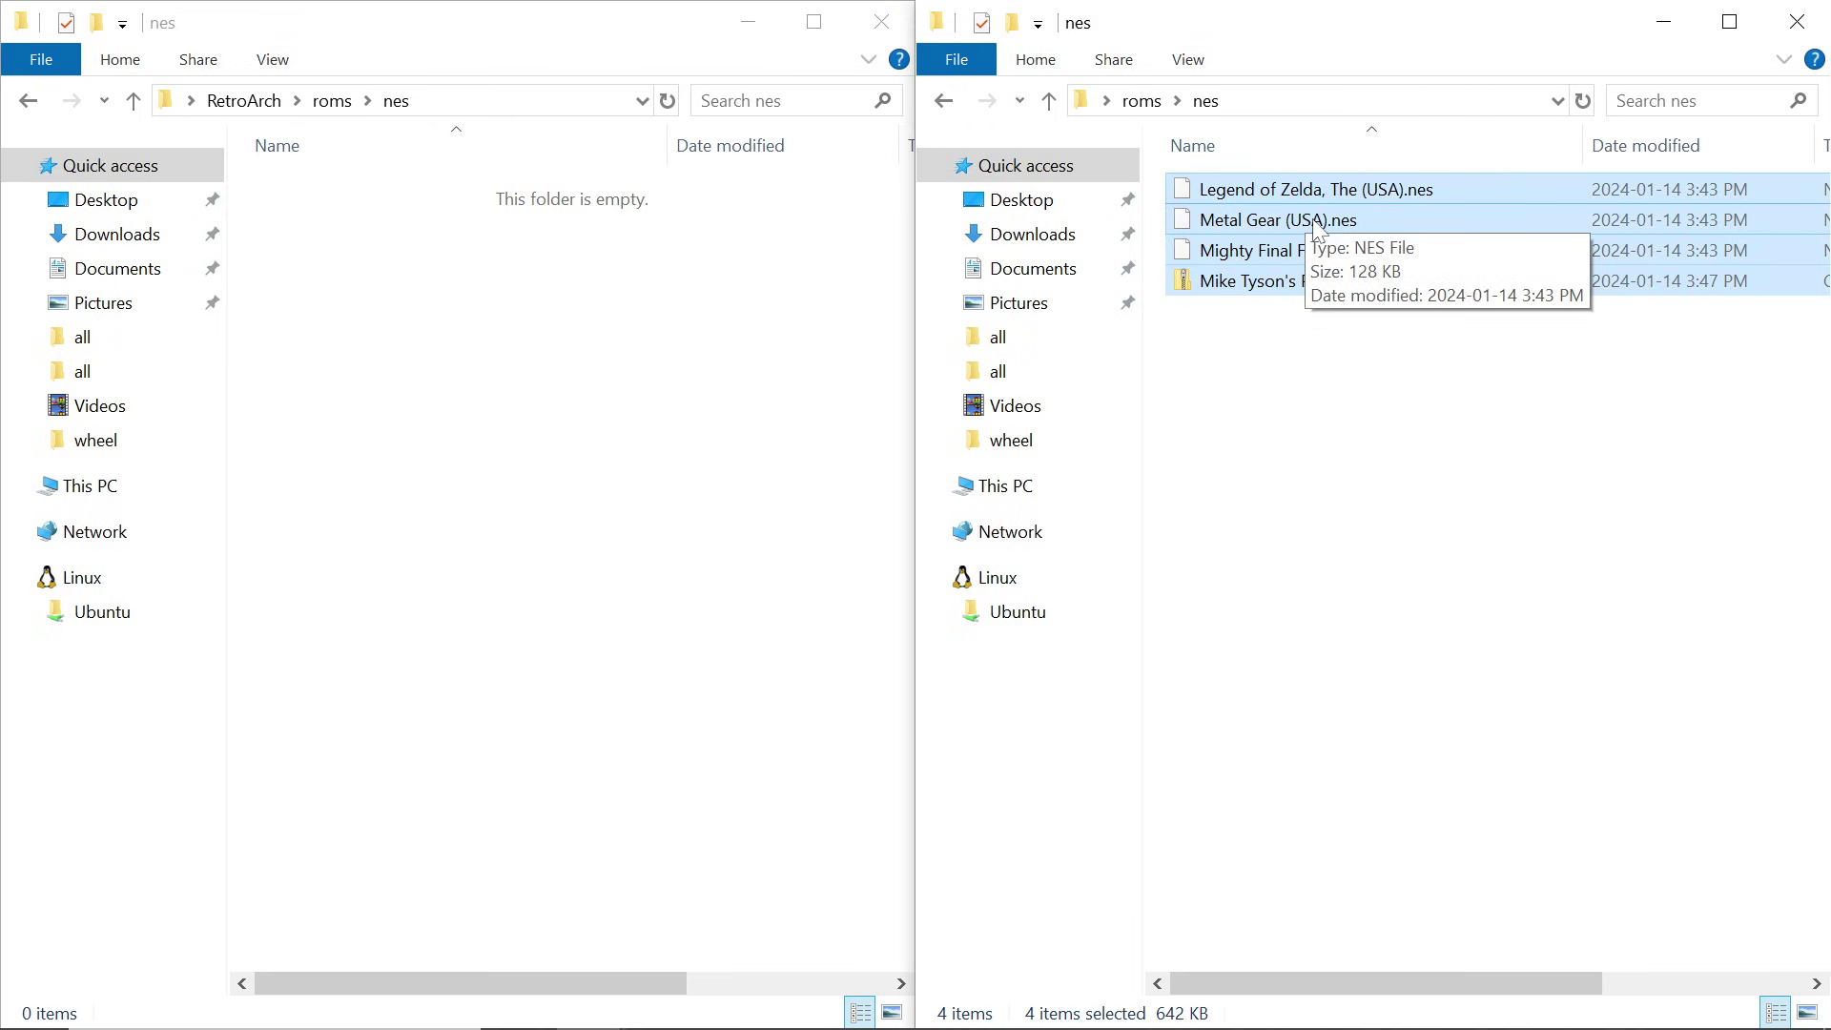
{"action": "right_click", "coordinate": [1316, 227]}
{"action": "left_click", "coordinate": [1369, 494]}
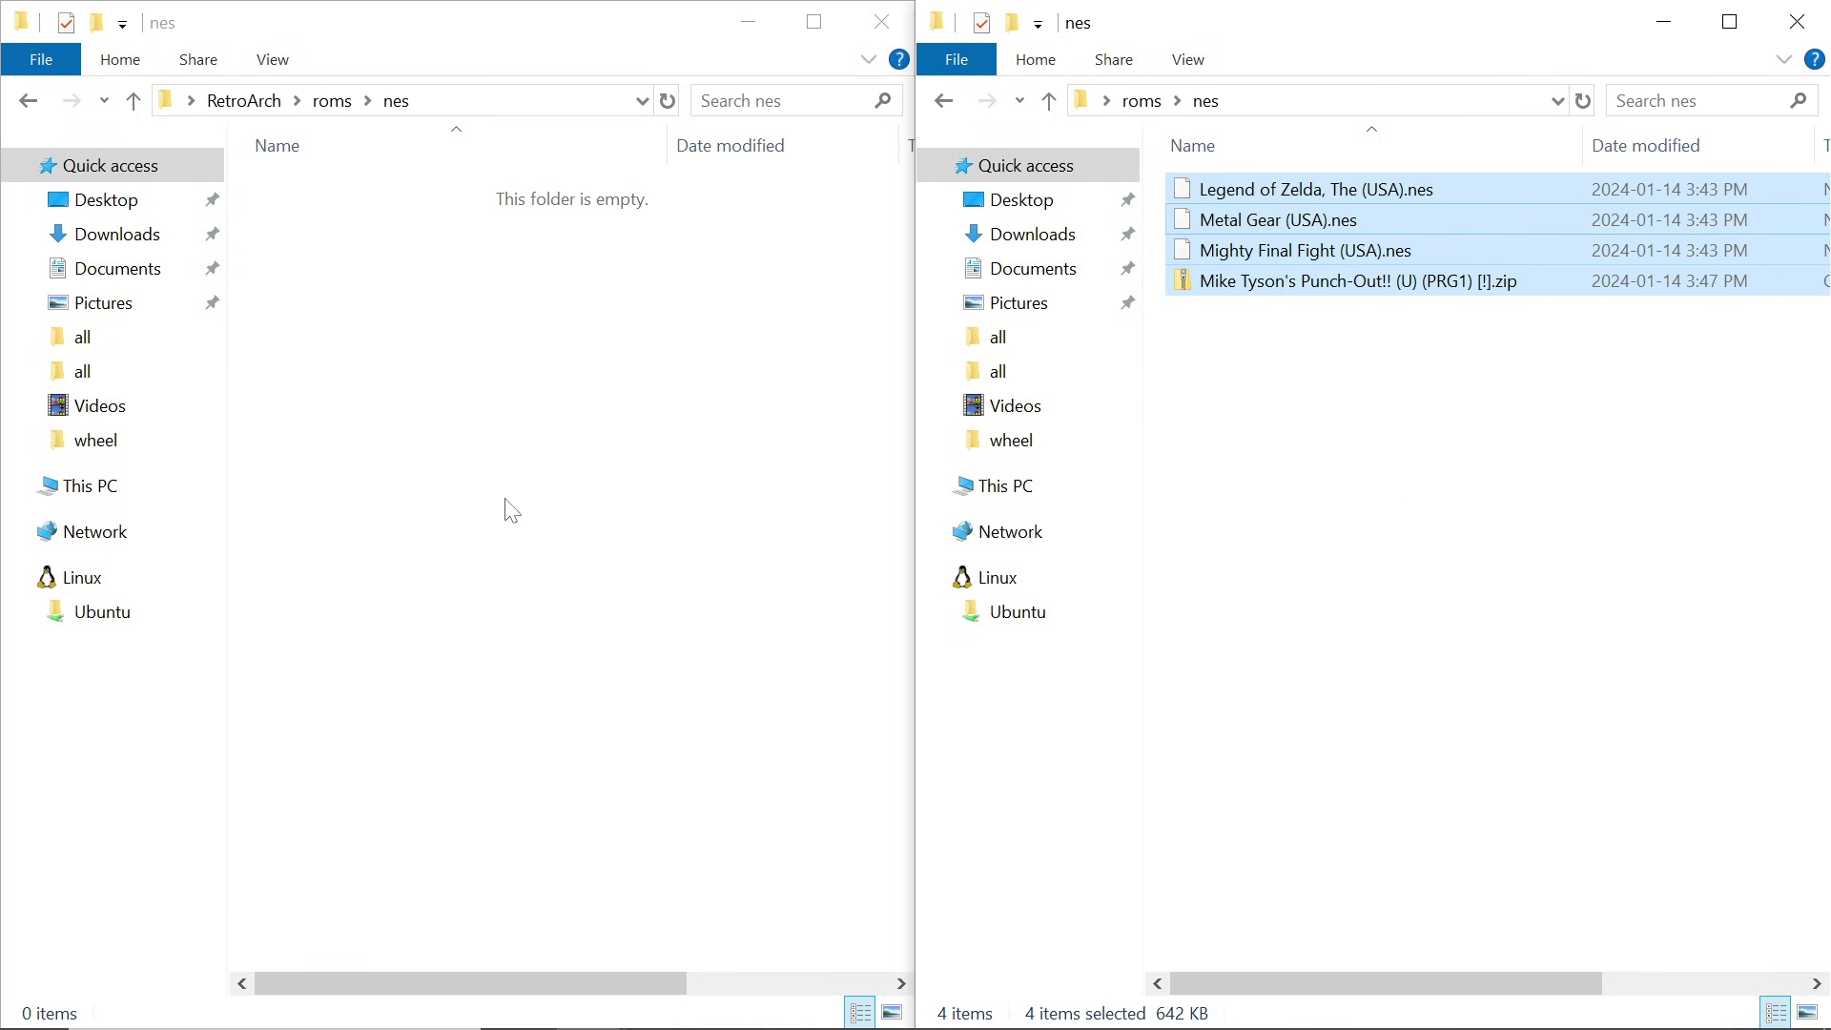
{"action": "right_click", "coordinate": [496, 507]}
{"action": "left_click", "coordinate": [571, 701]}
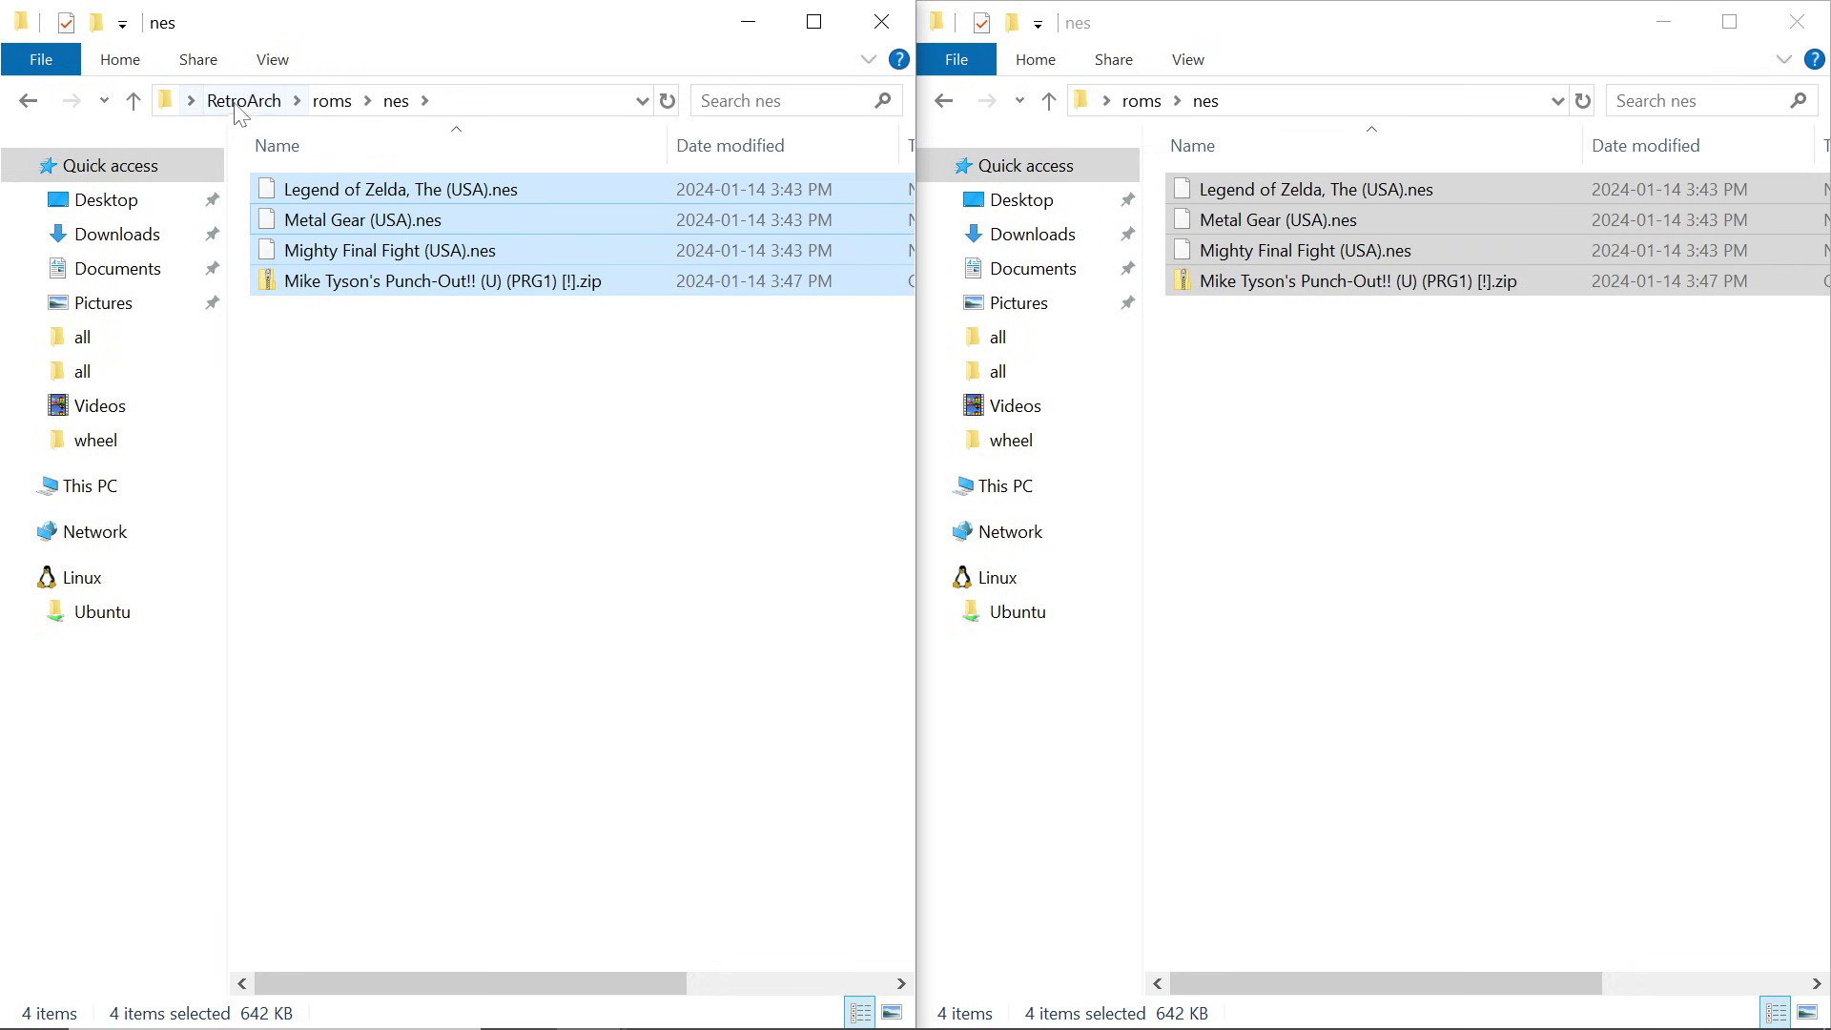
Go up two levels to the RetroArch folder and scroll down to retroarch.exe.
{"action": "left_click", "coordinate": [135, 101]}
{"action": "left_click", "coordinate": [135, 101]}
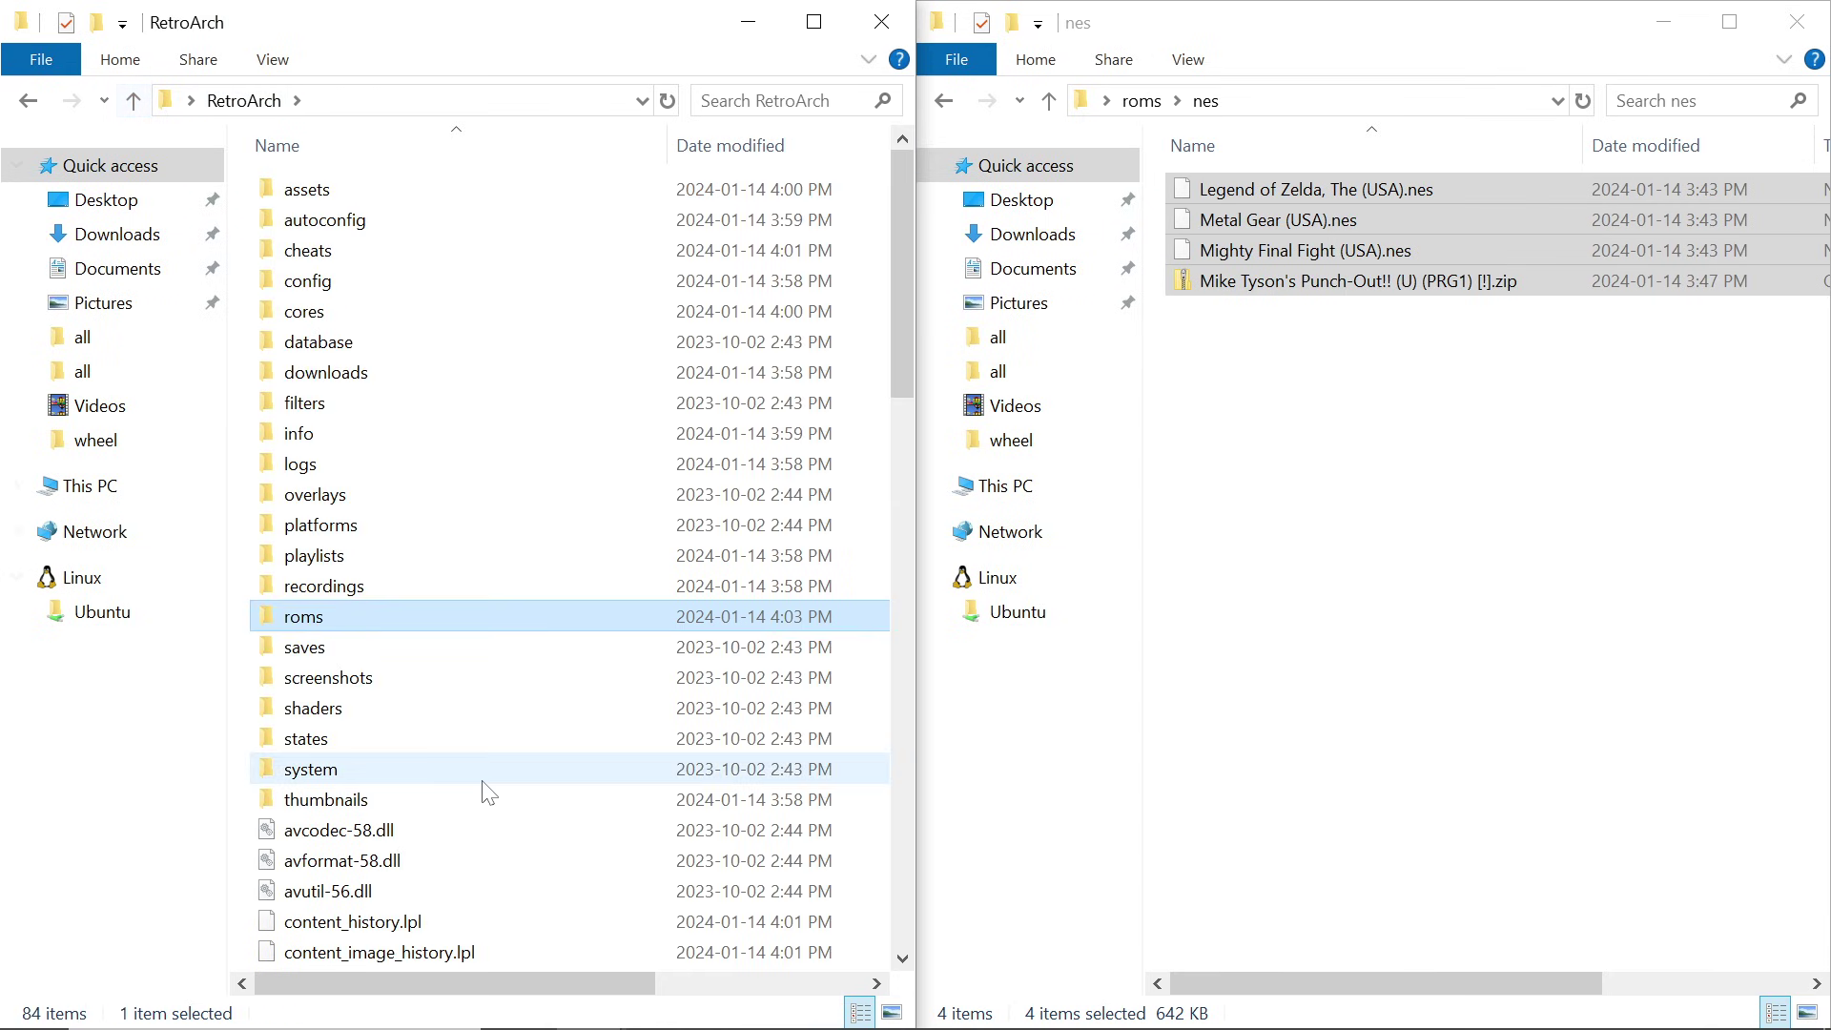
{"action": "scroll", "coordinate": [482, 789], "scroll_direction": "down", "scroll_amount": 10}
{"action": "scroll", "coordinate": [483, 789], "scroll_direction": "down", "scroll_amount": 8}
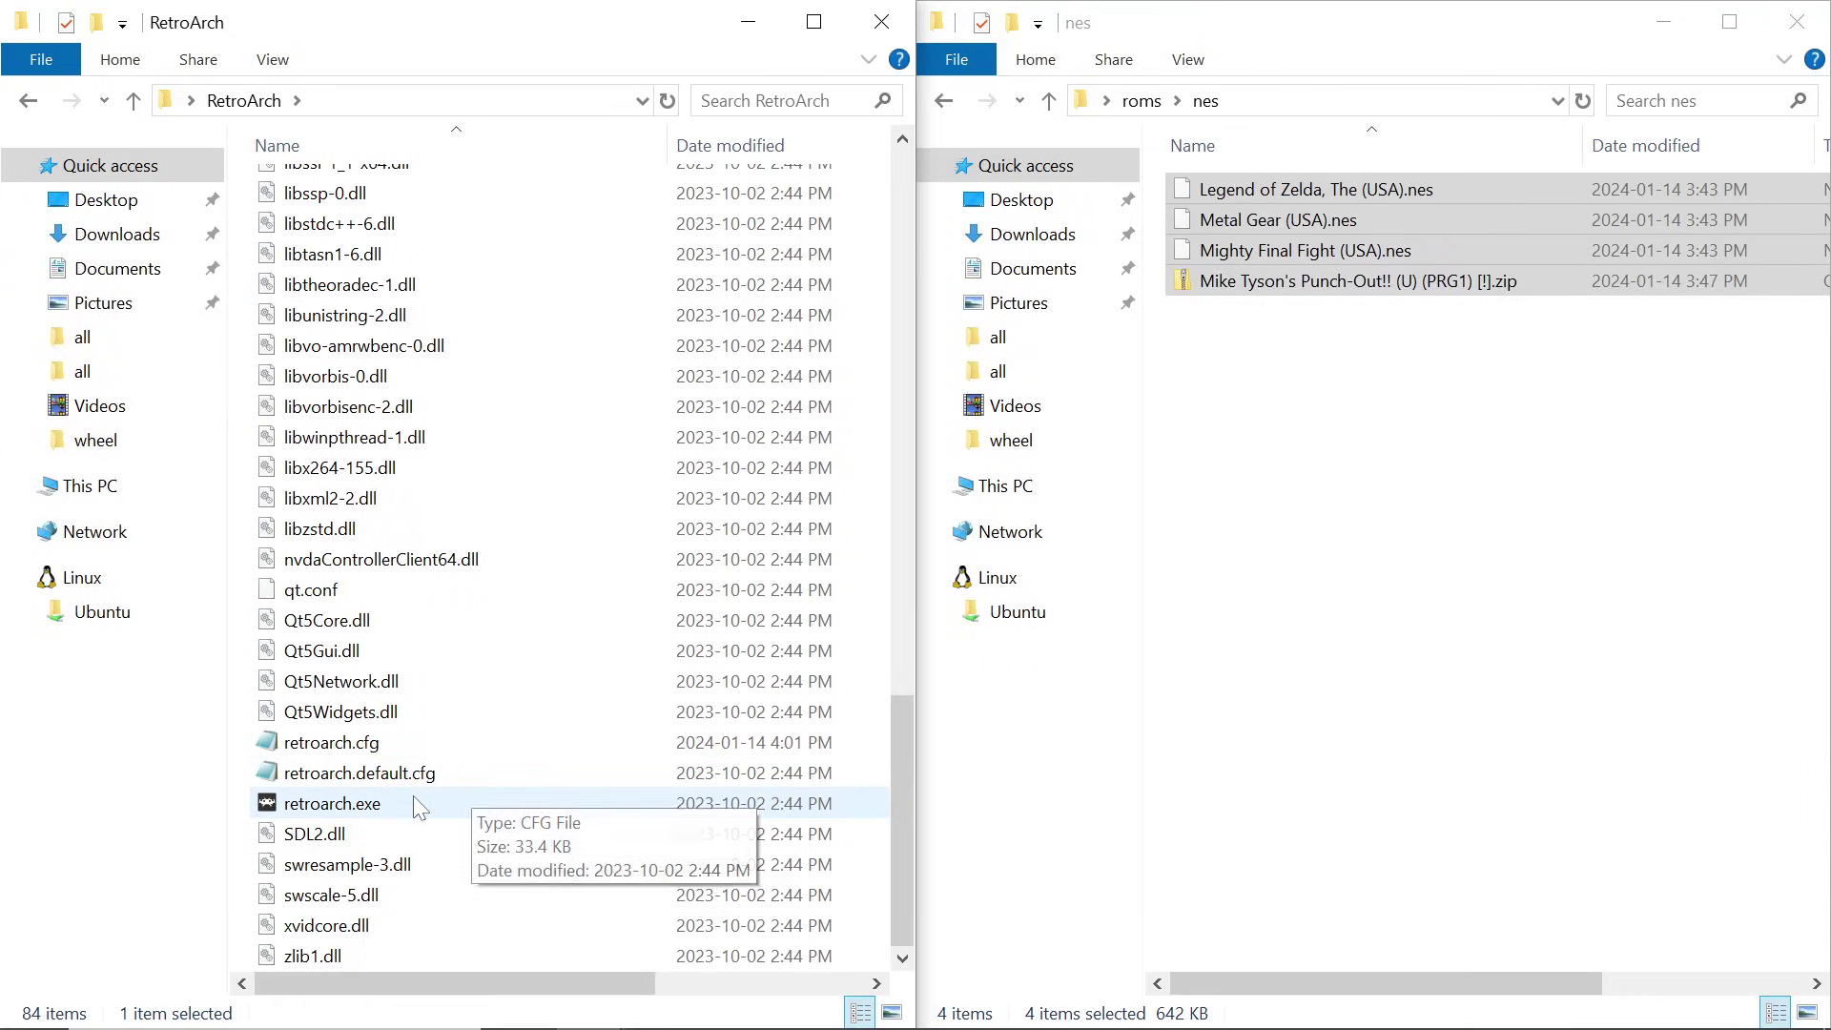
Launch retroarch.exe and go to Settings > Directory.
{"action": "double_click", "coordinate": [336, 806]}
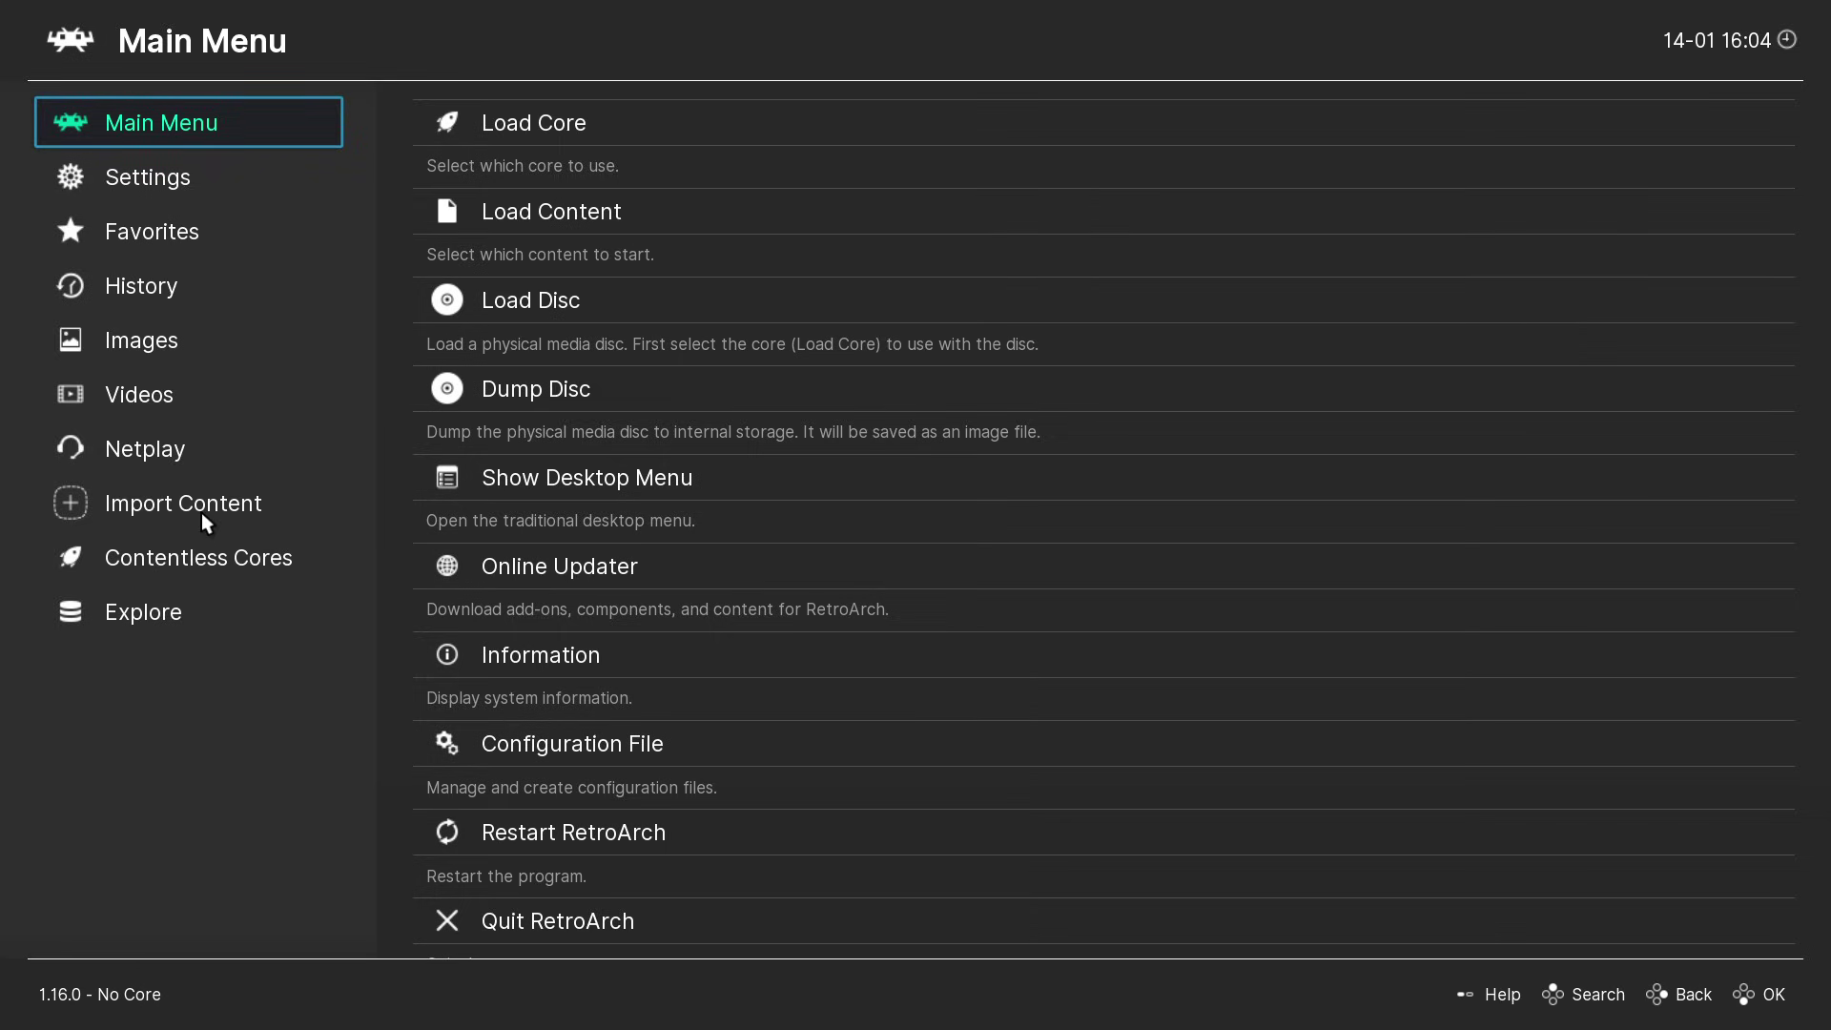
{"action": "left_click", "coordinate": [143, 181]}
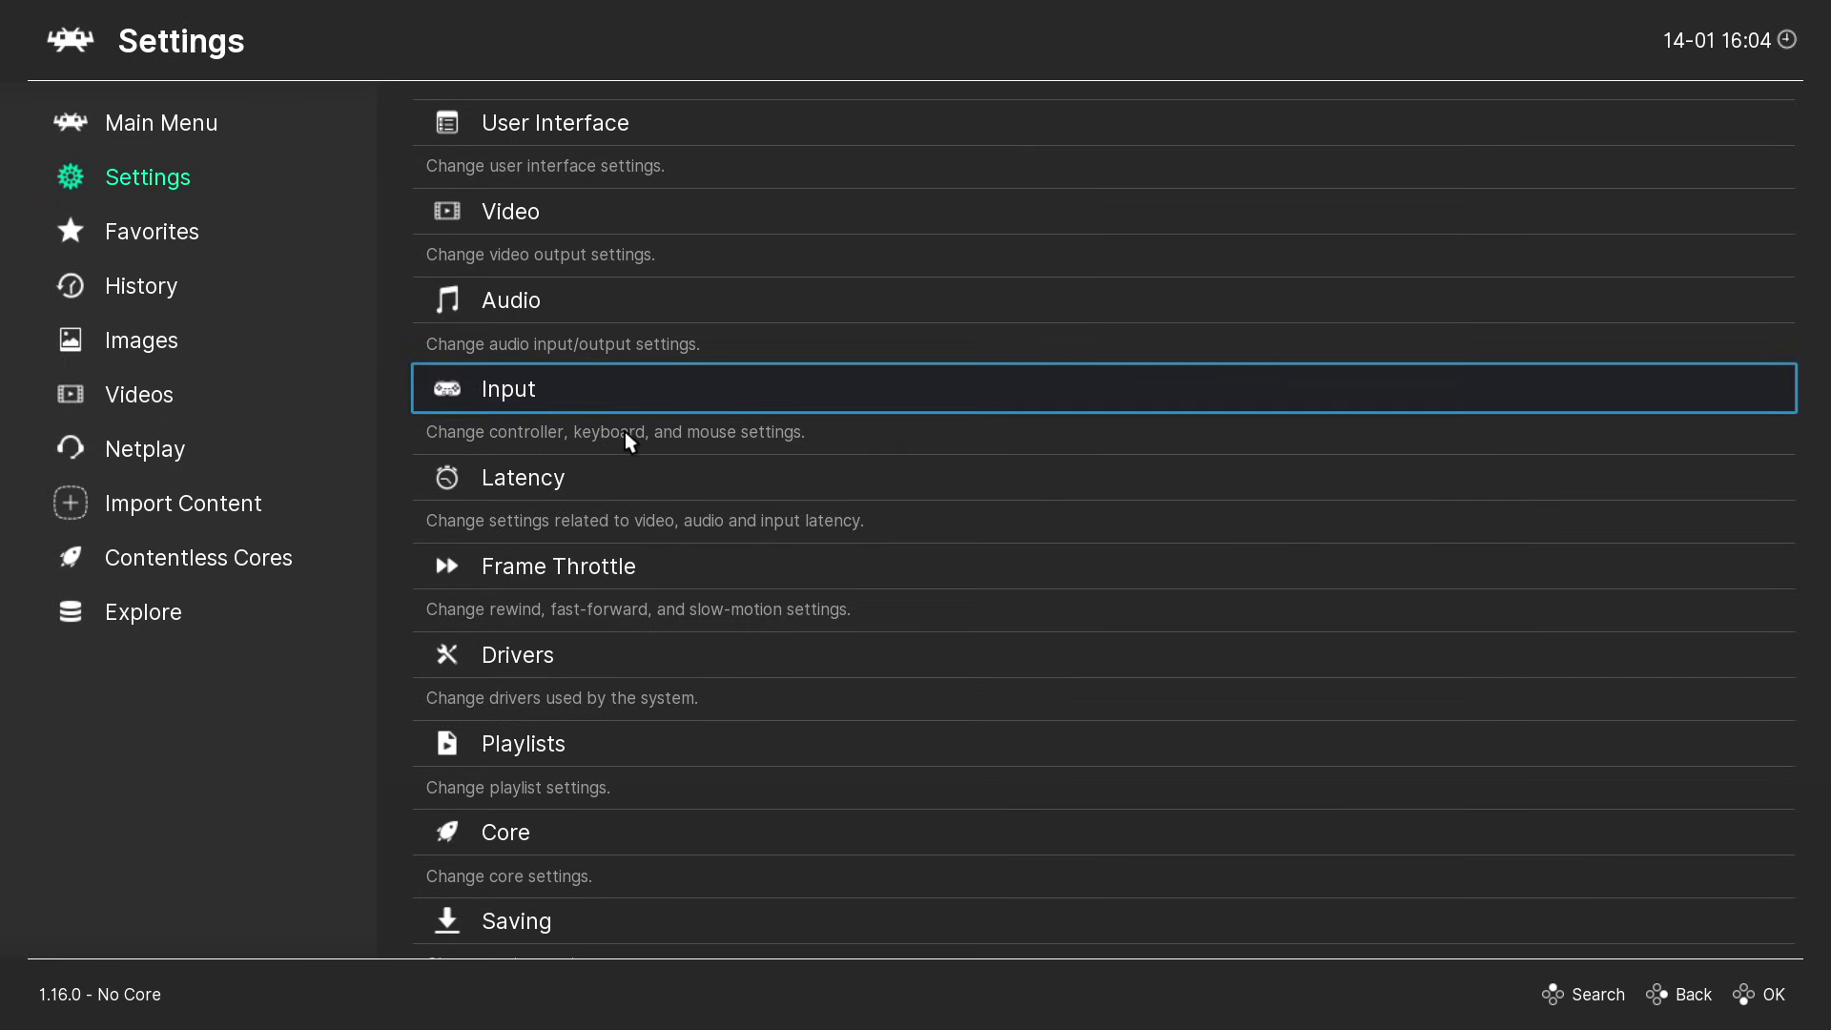
{"action": "scroll", "coordinate": [630, 440], "scroll_direction": "down", "scroll_amount": 6}
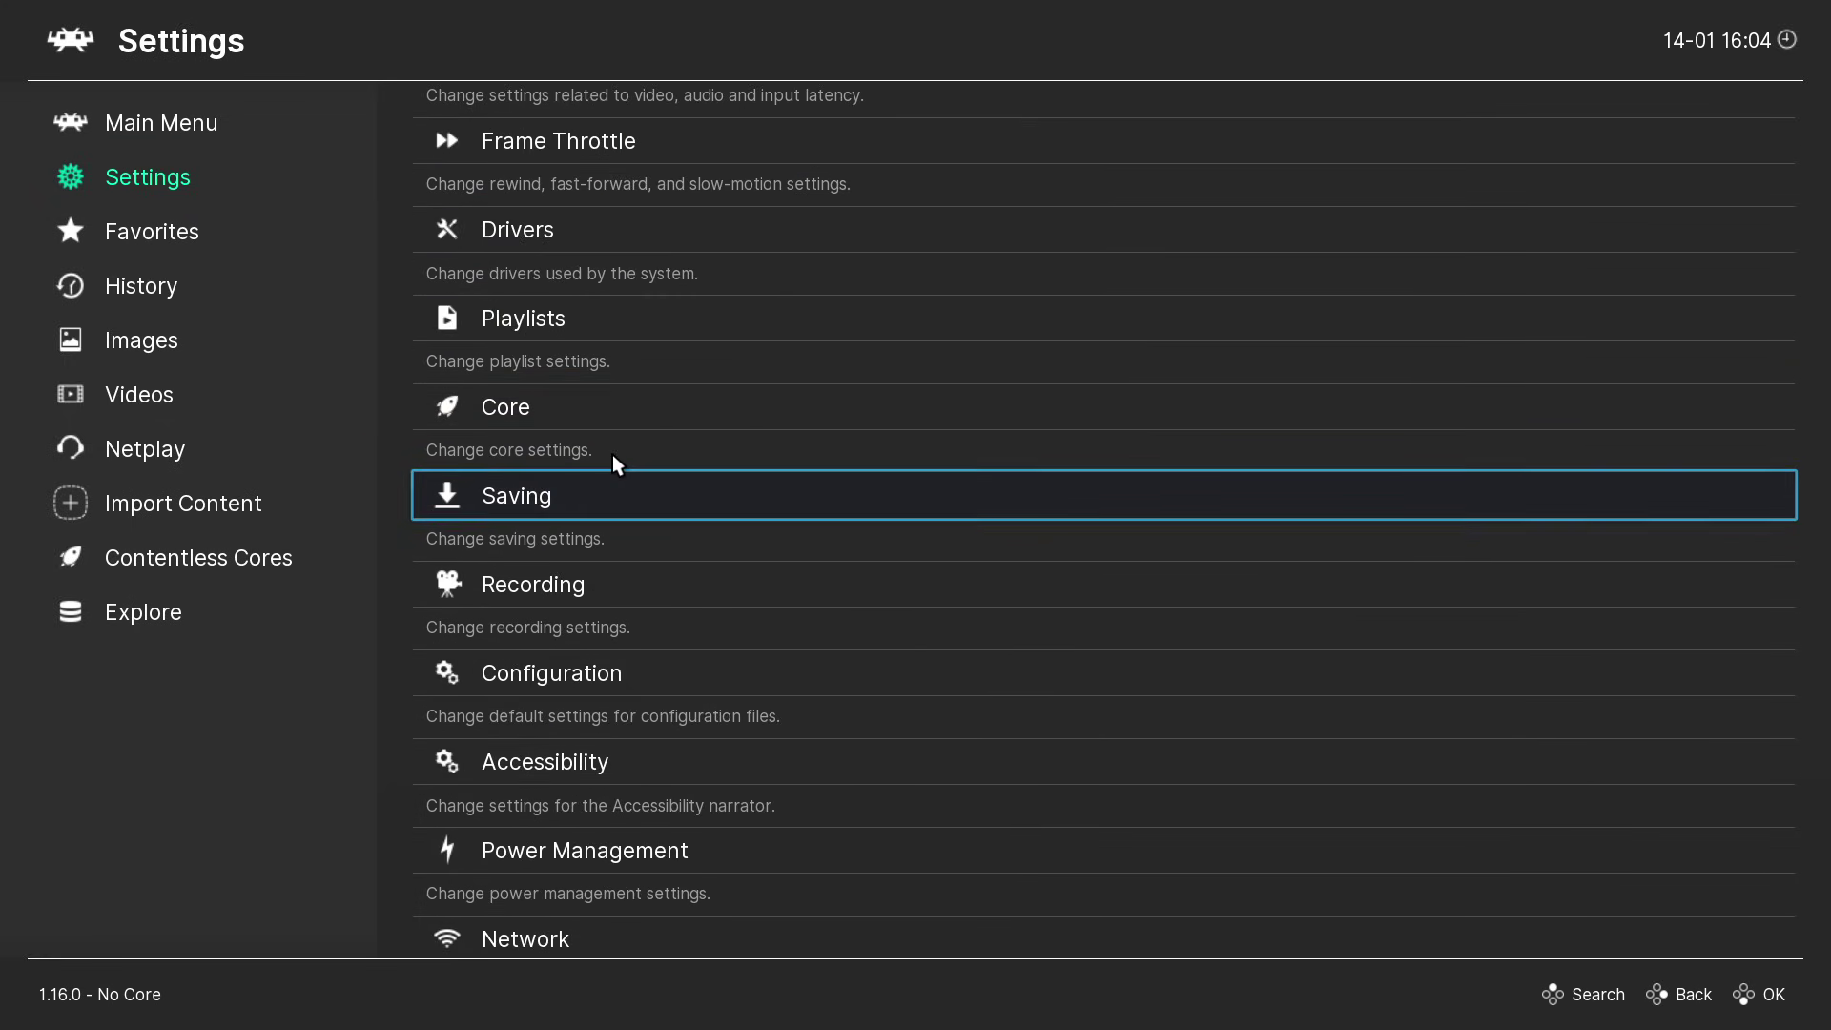
{"action": "scroll", "coordinate": [618, 465], "scroll_direction": "down", "scroll_amount": 7}
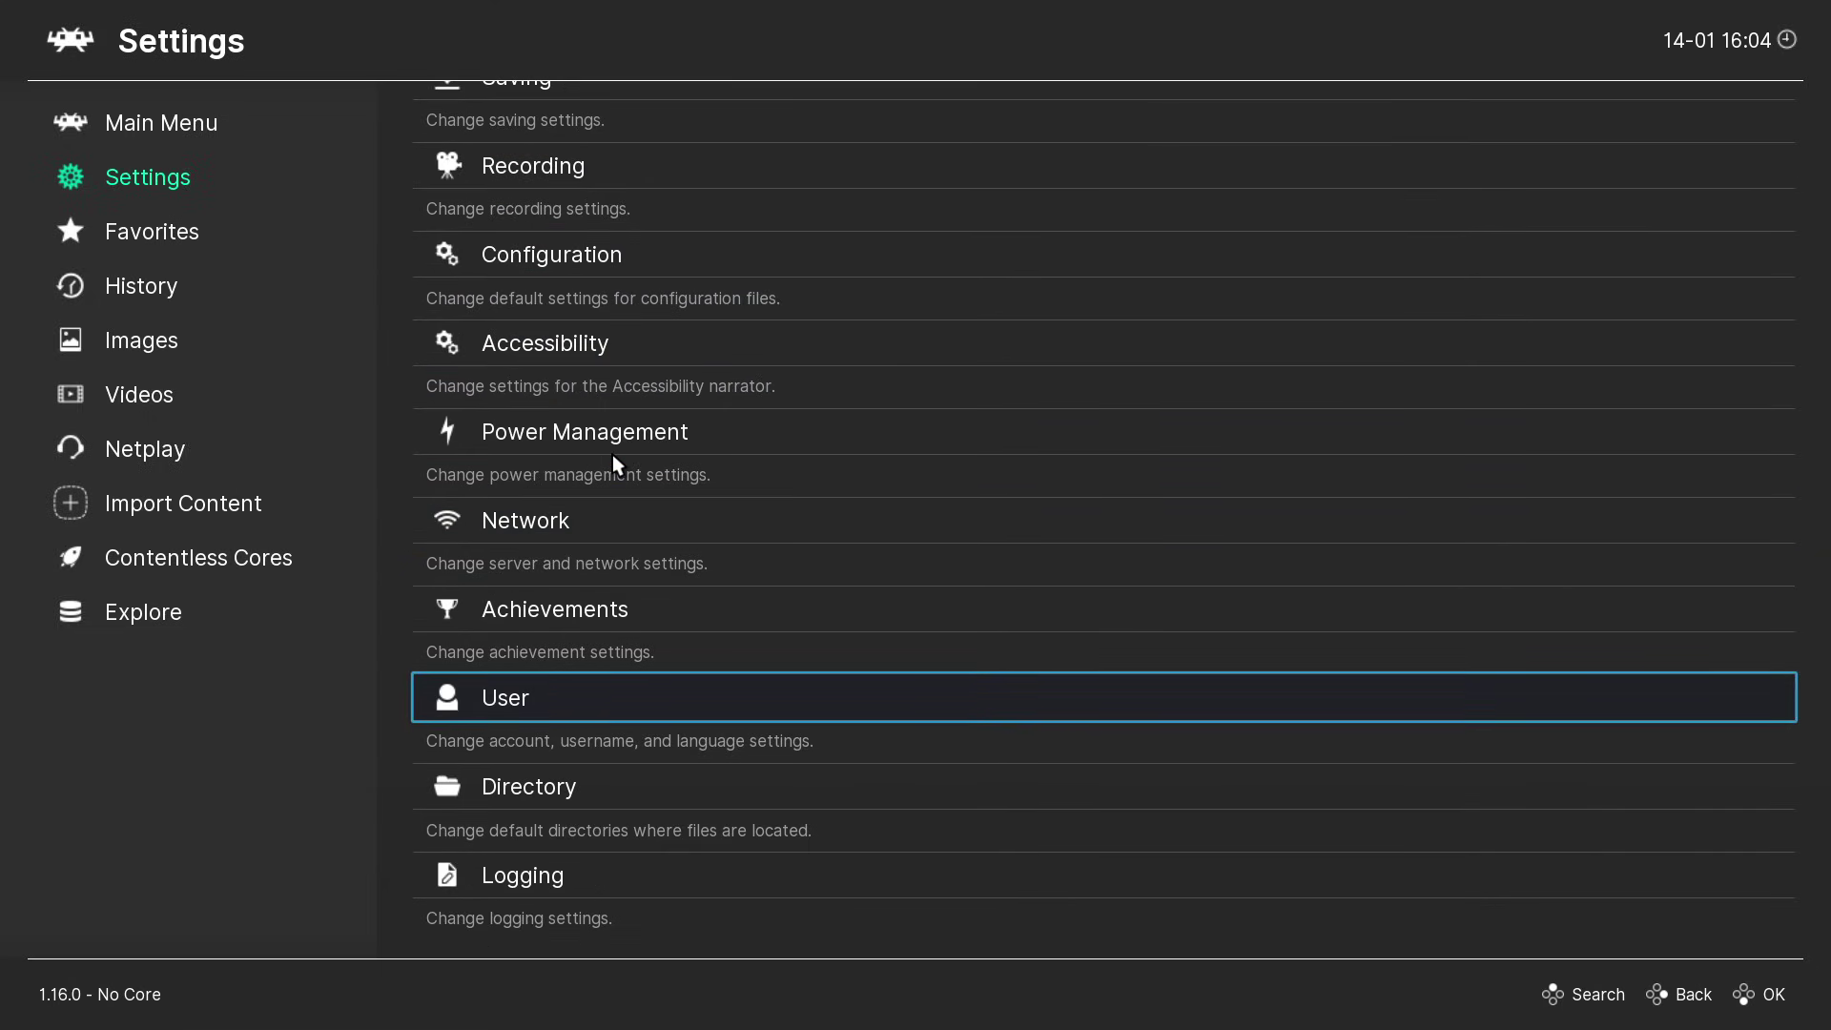
{"action": "left_click", "coordinate": [546, 794]}
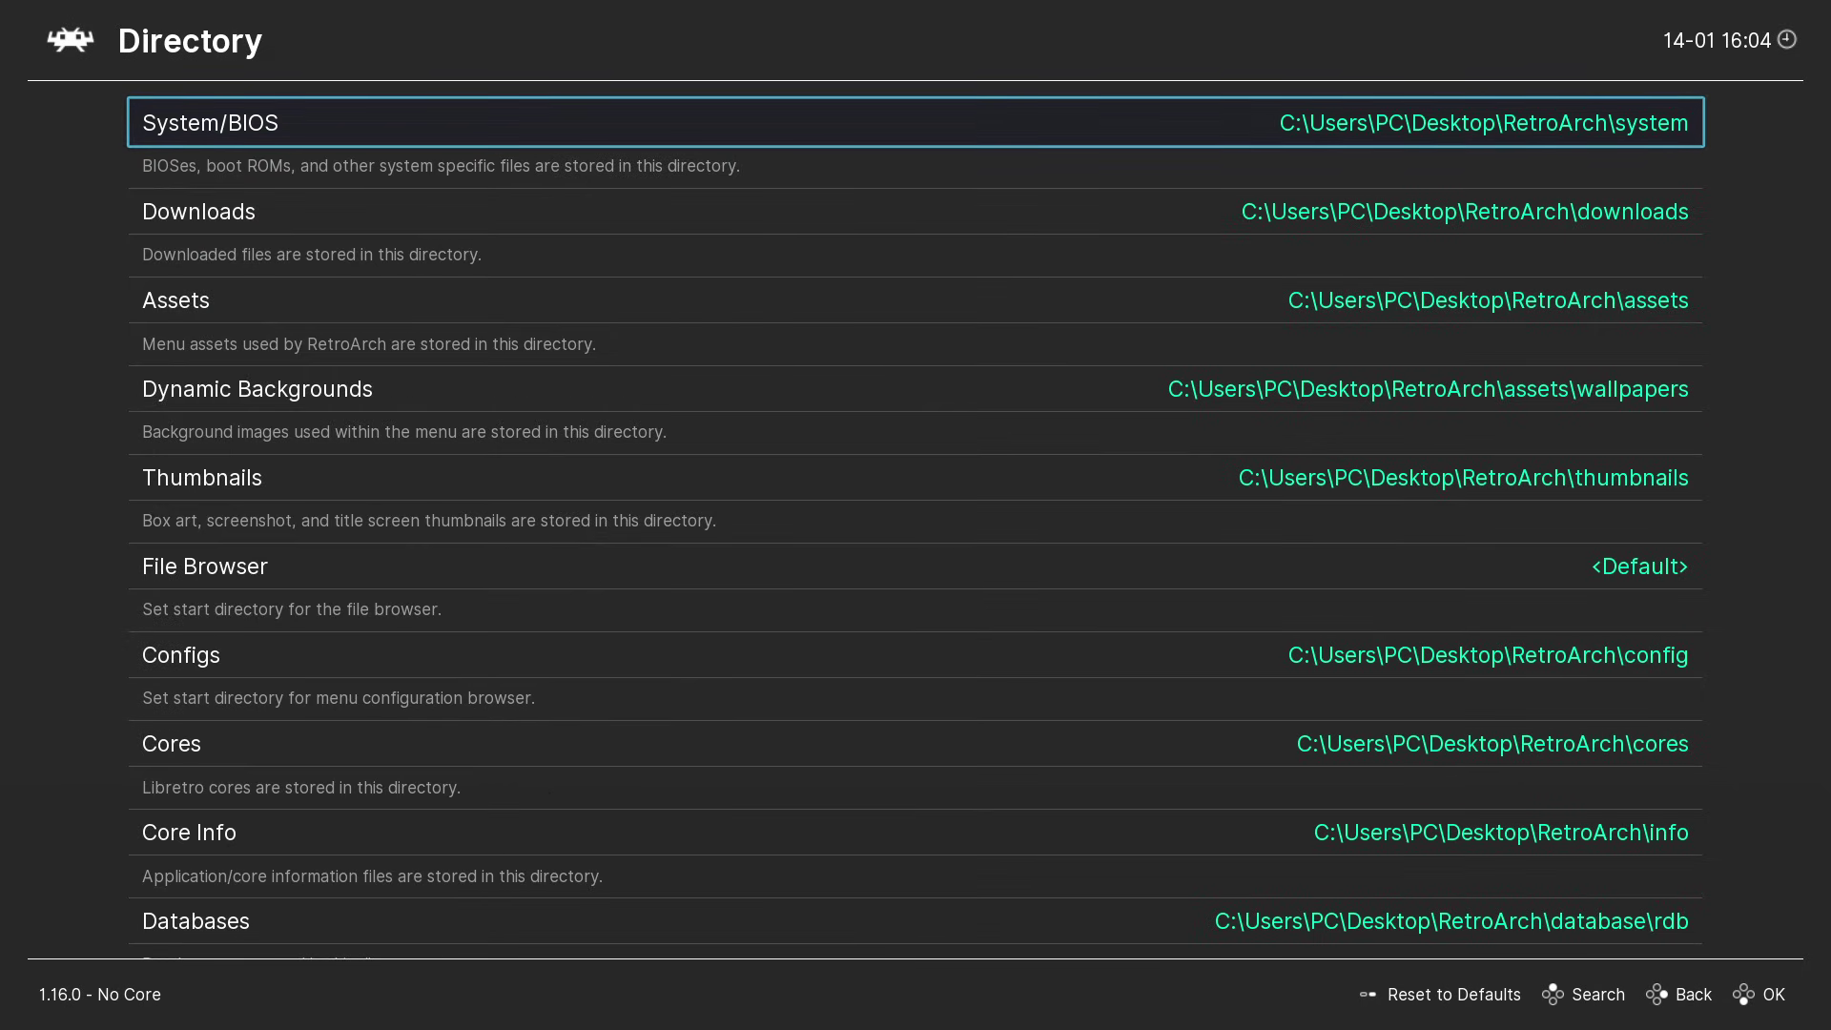
{"action": "scroll", "coordinate": [541, 635], "scroll_direction": "up", "scroll_amount": 4}
{"action": "scroll", "coordinate": [541, 636], "scroll_direction": "down", "scroll_amount": 20}
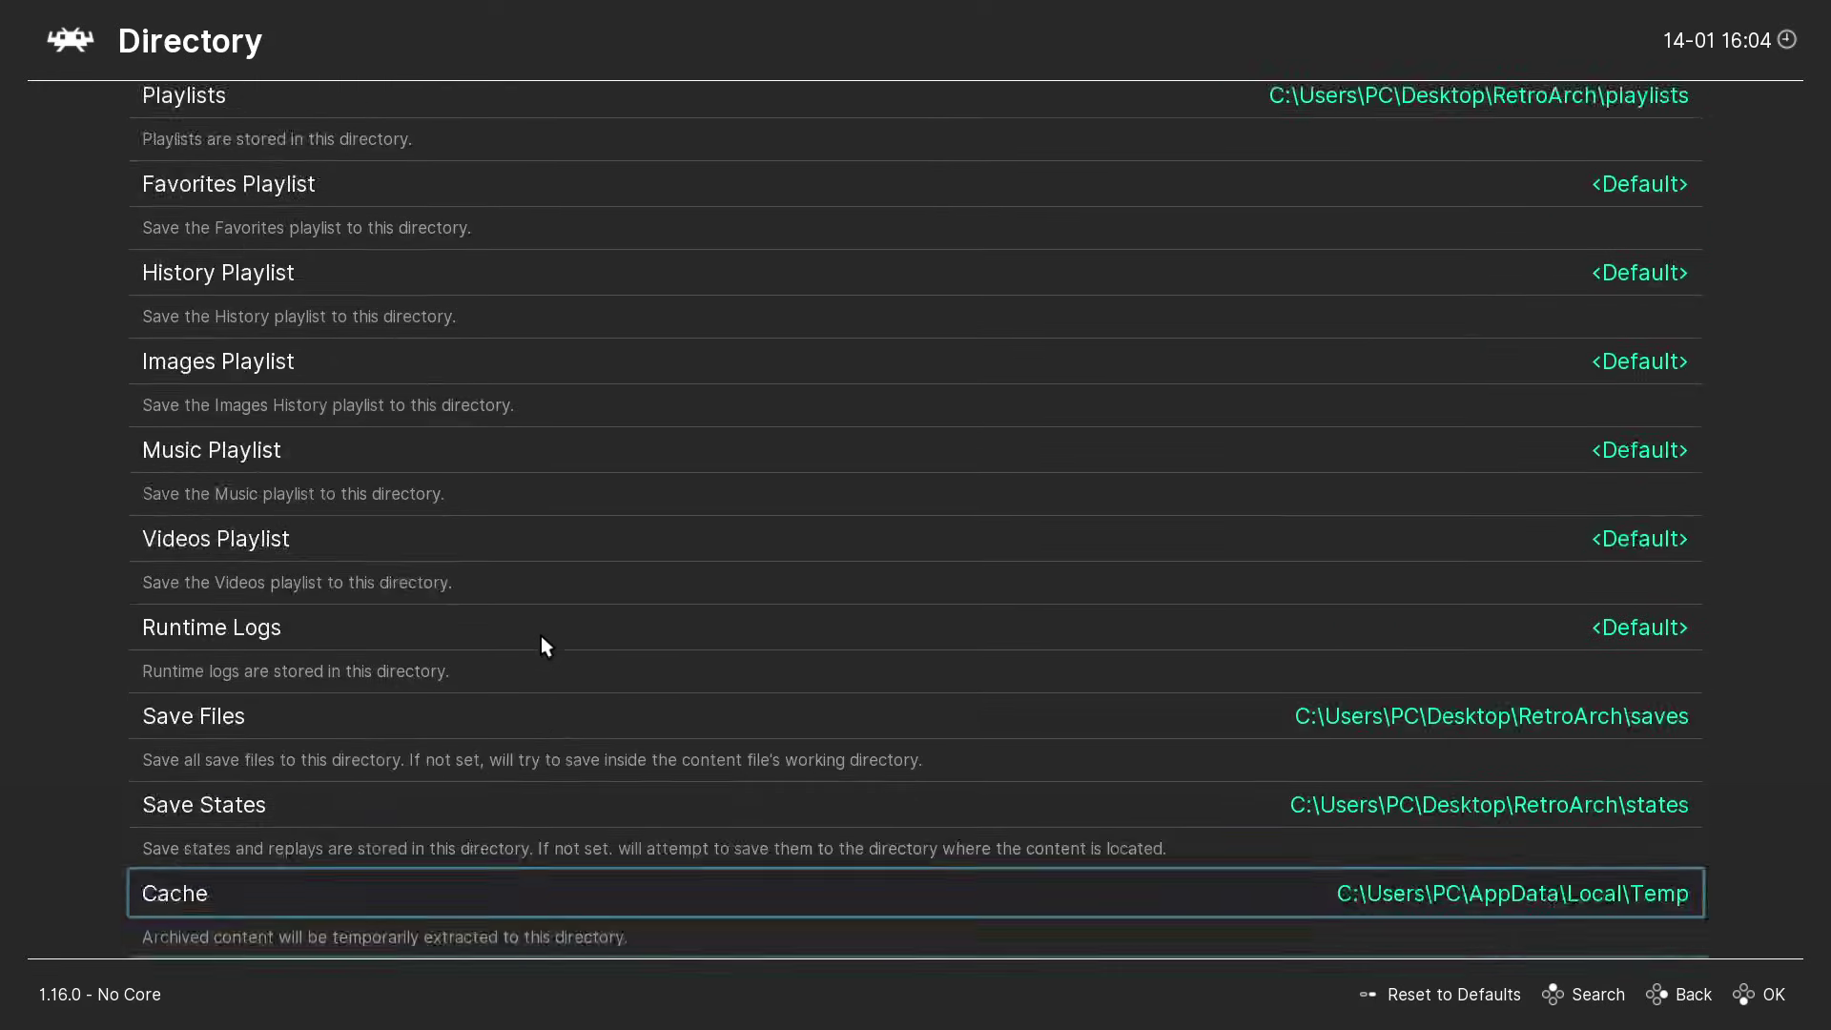
{"action": "scroll", "coordinate": [541, 635], "scroll_direction": "up", "scroll_amount": 1}
{"action": "scroll", "coordinate": [542, 639], "scroll_direction": "up", "scroll_amount": 8}
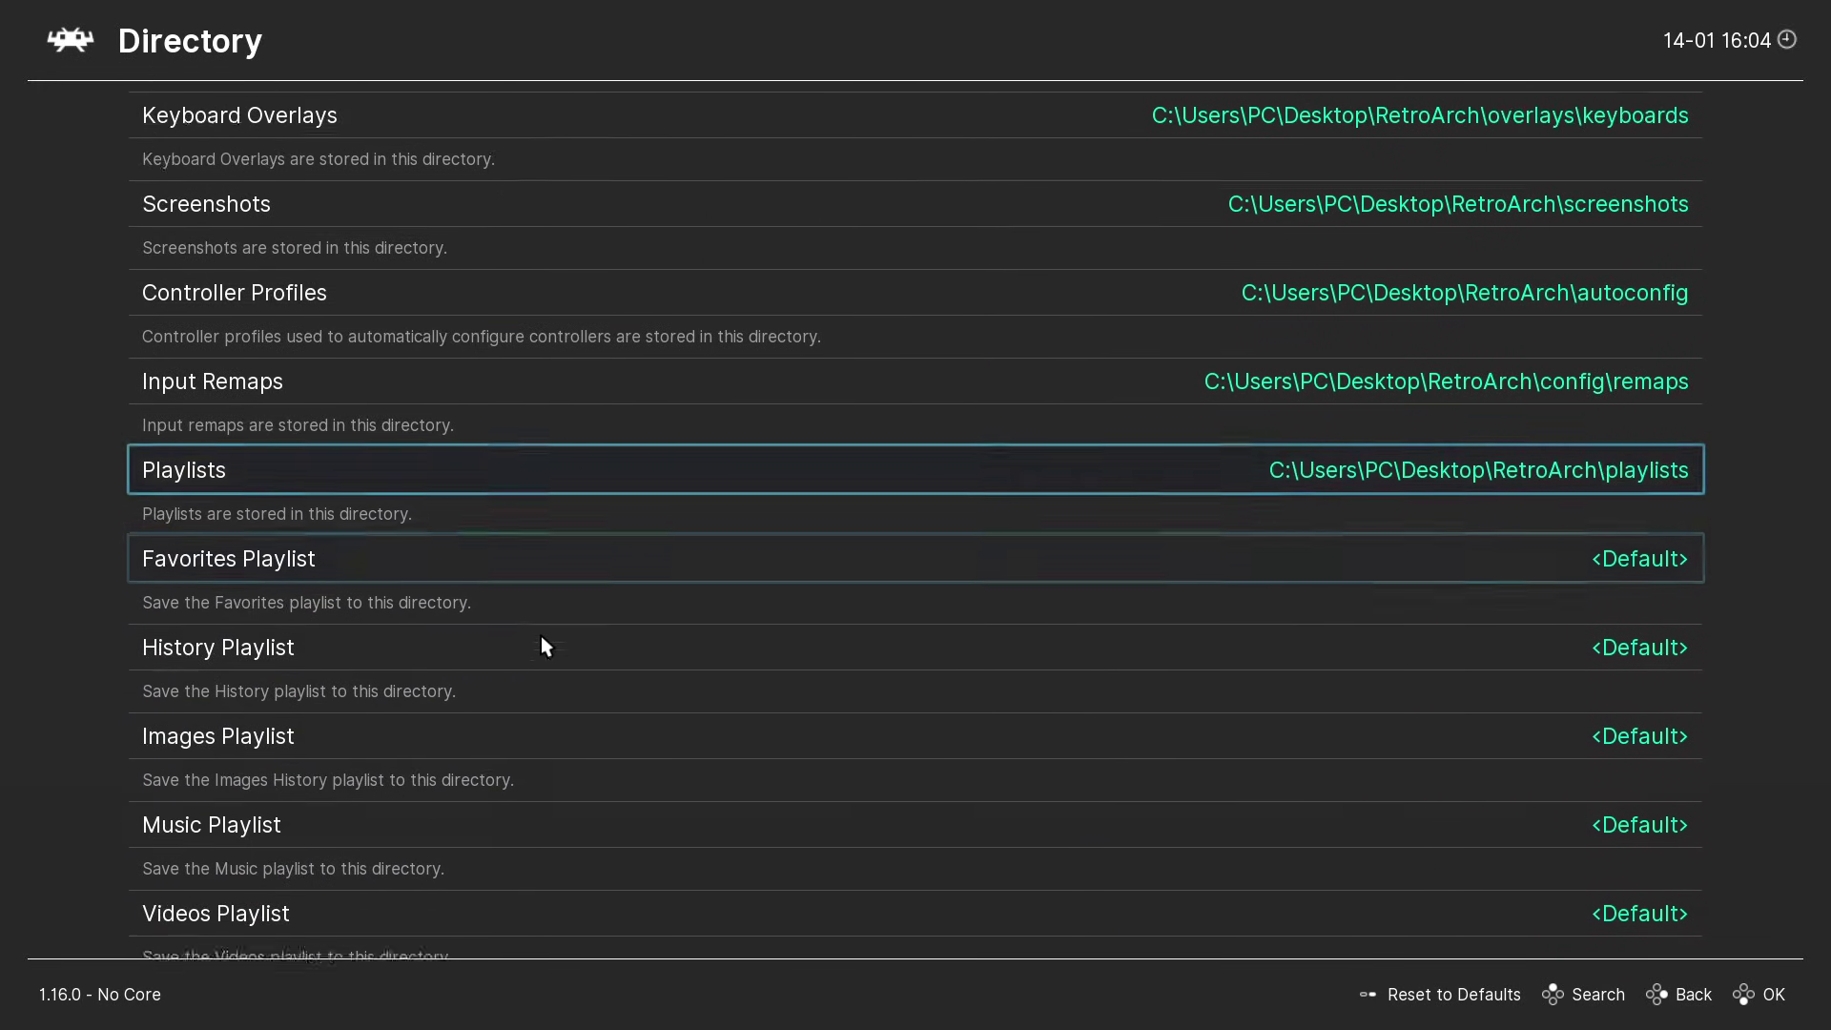
{"action": "scroll", "coordinate": [541, 636], "scroll_direction": "up", "scroll_amount": 2}
{"action": "scroll", "coordinate": [541, 635], "scroll_direction": "up", "scroll_amount": 4}
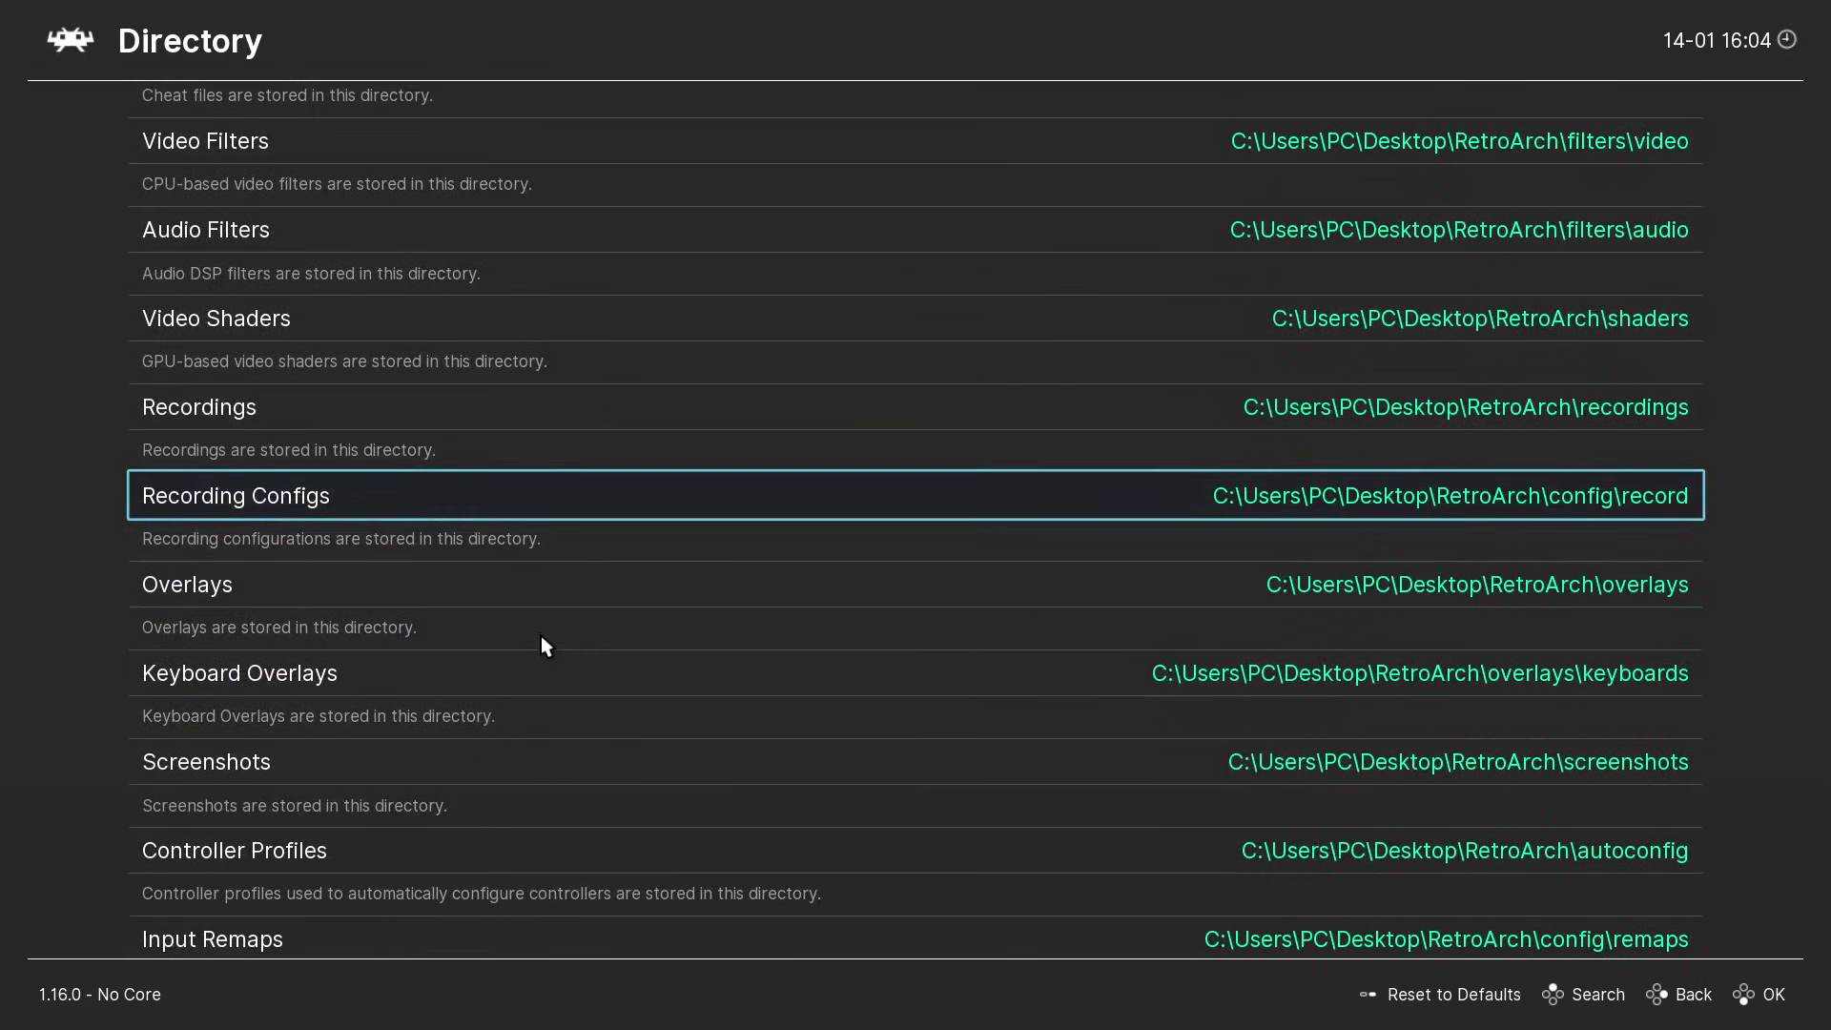
{"action": "scroll", "coordinate": [540, 635], "scroll_direction": "up", "scroll_amount": 3}
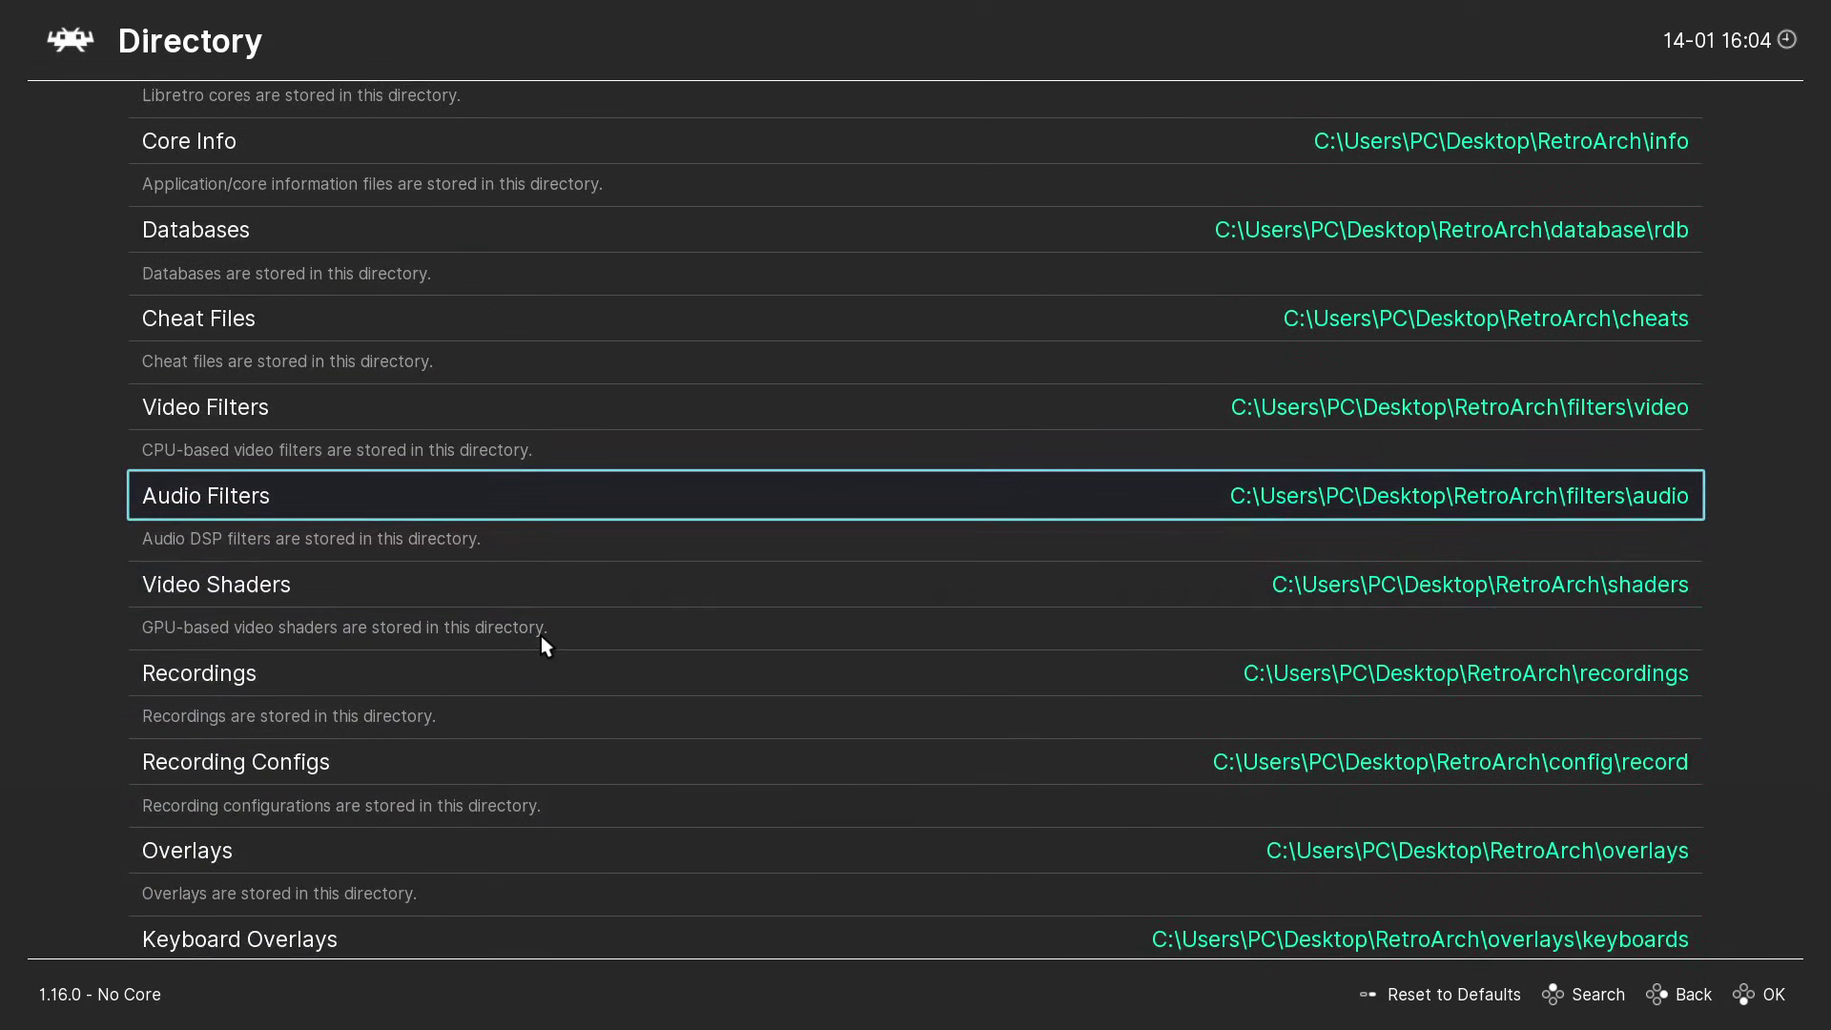
{"action": "scroll", "coordinate": [541, 636], "scroll_direction": "up", "scroll_amount": 4}
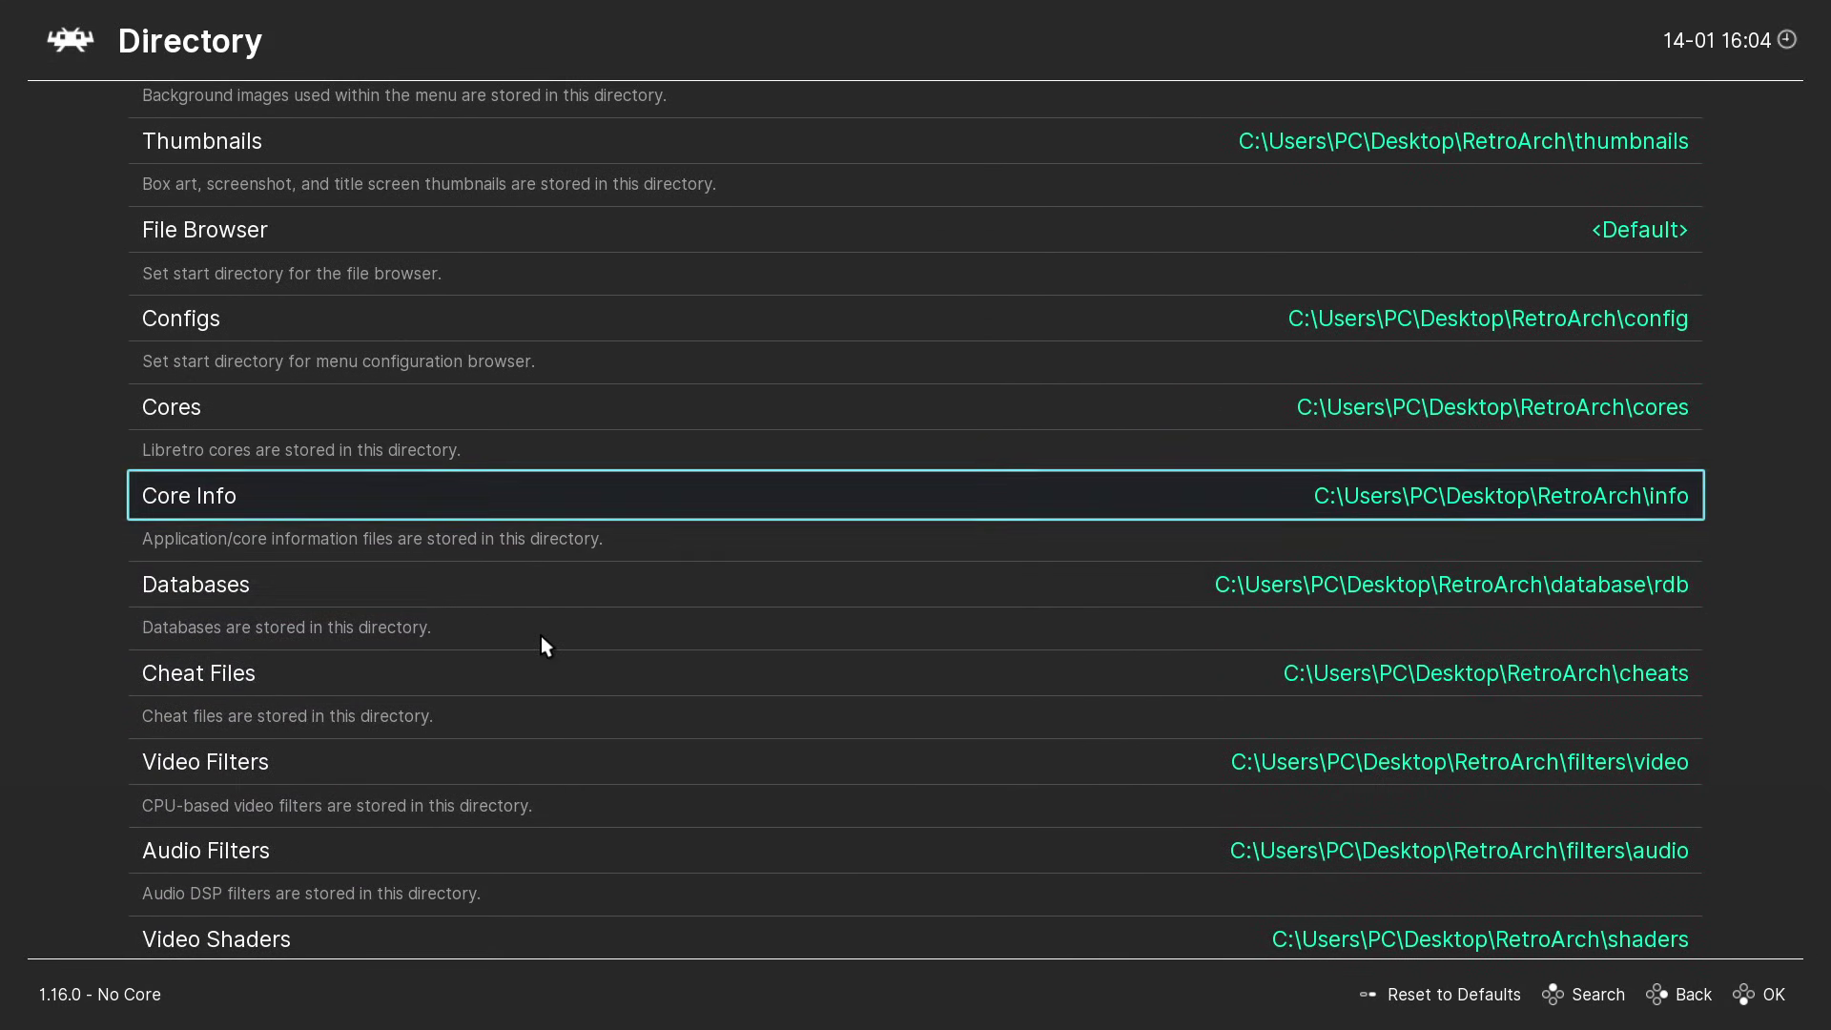
{"action": "scroll", "coordinate": [540, 635], "scroll_direction": "up", "scroll_amount": 6}
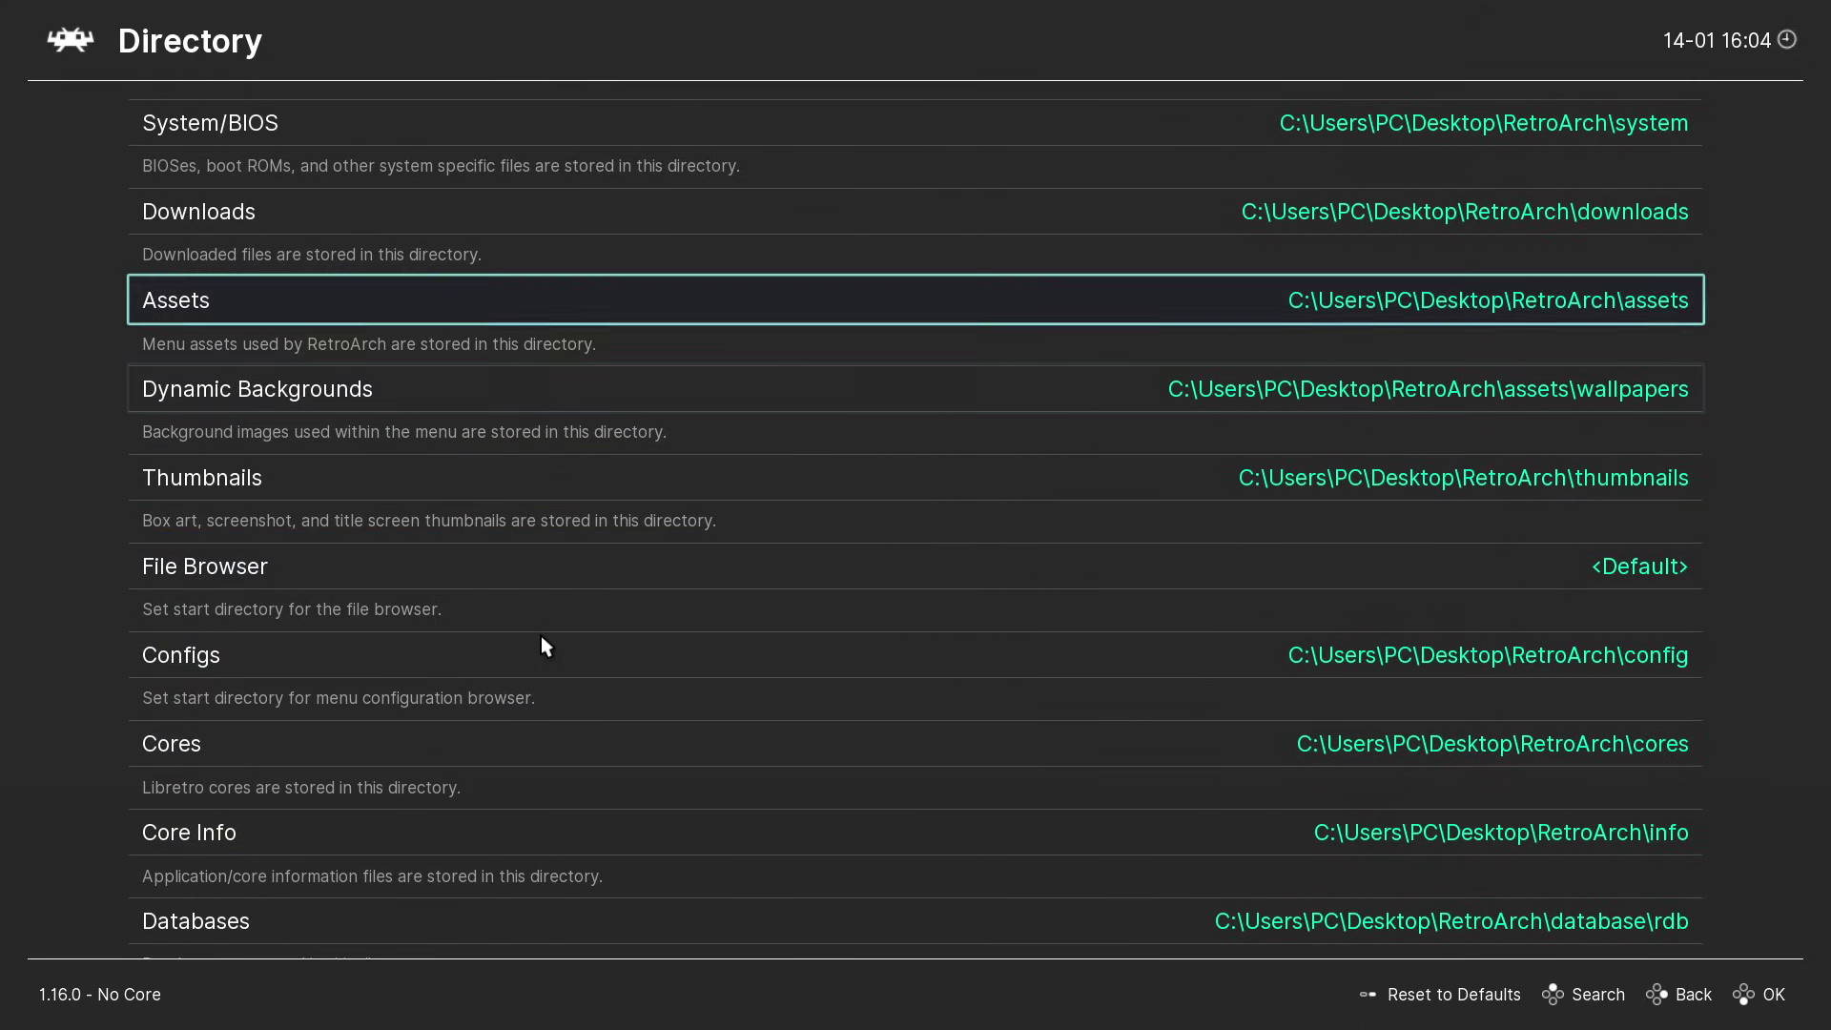
{"action": "scroll", "coordinate": [541, 635], "scroll_direction": "up", "scroll_amount": 2}
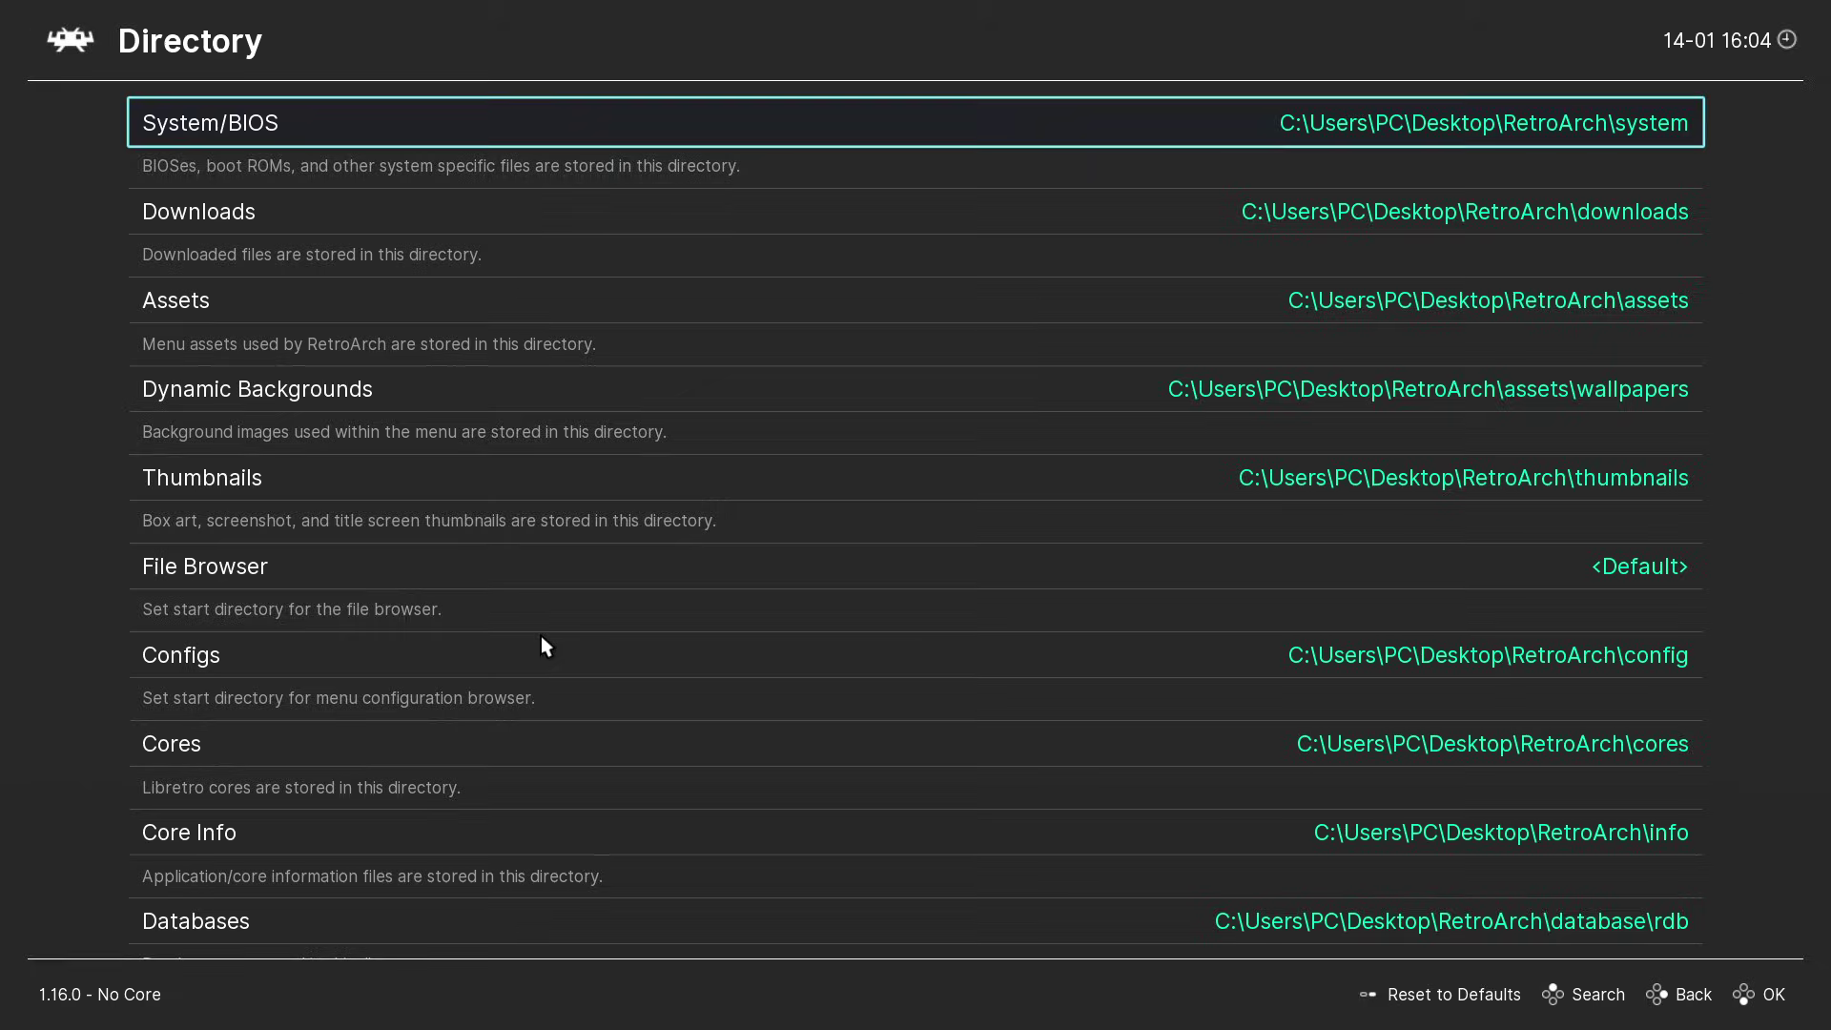
Set the File Browser start directory to Desktop\RetroArch\roms and back out to Settings.
{"action": "left_click", "coordinate": [252, 572]}
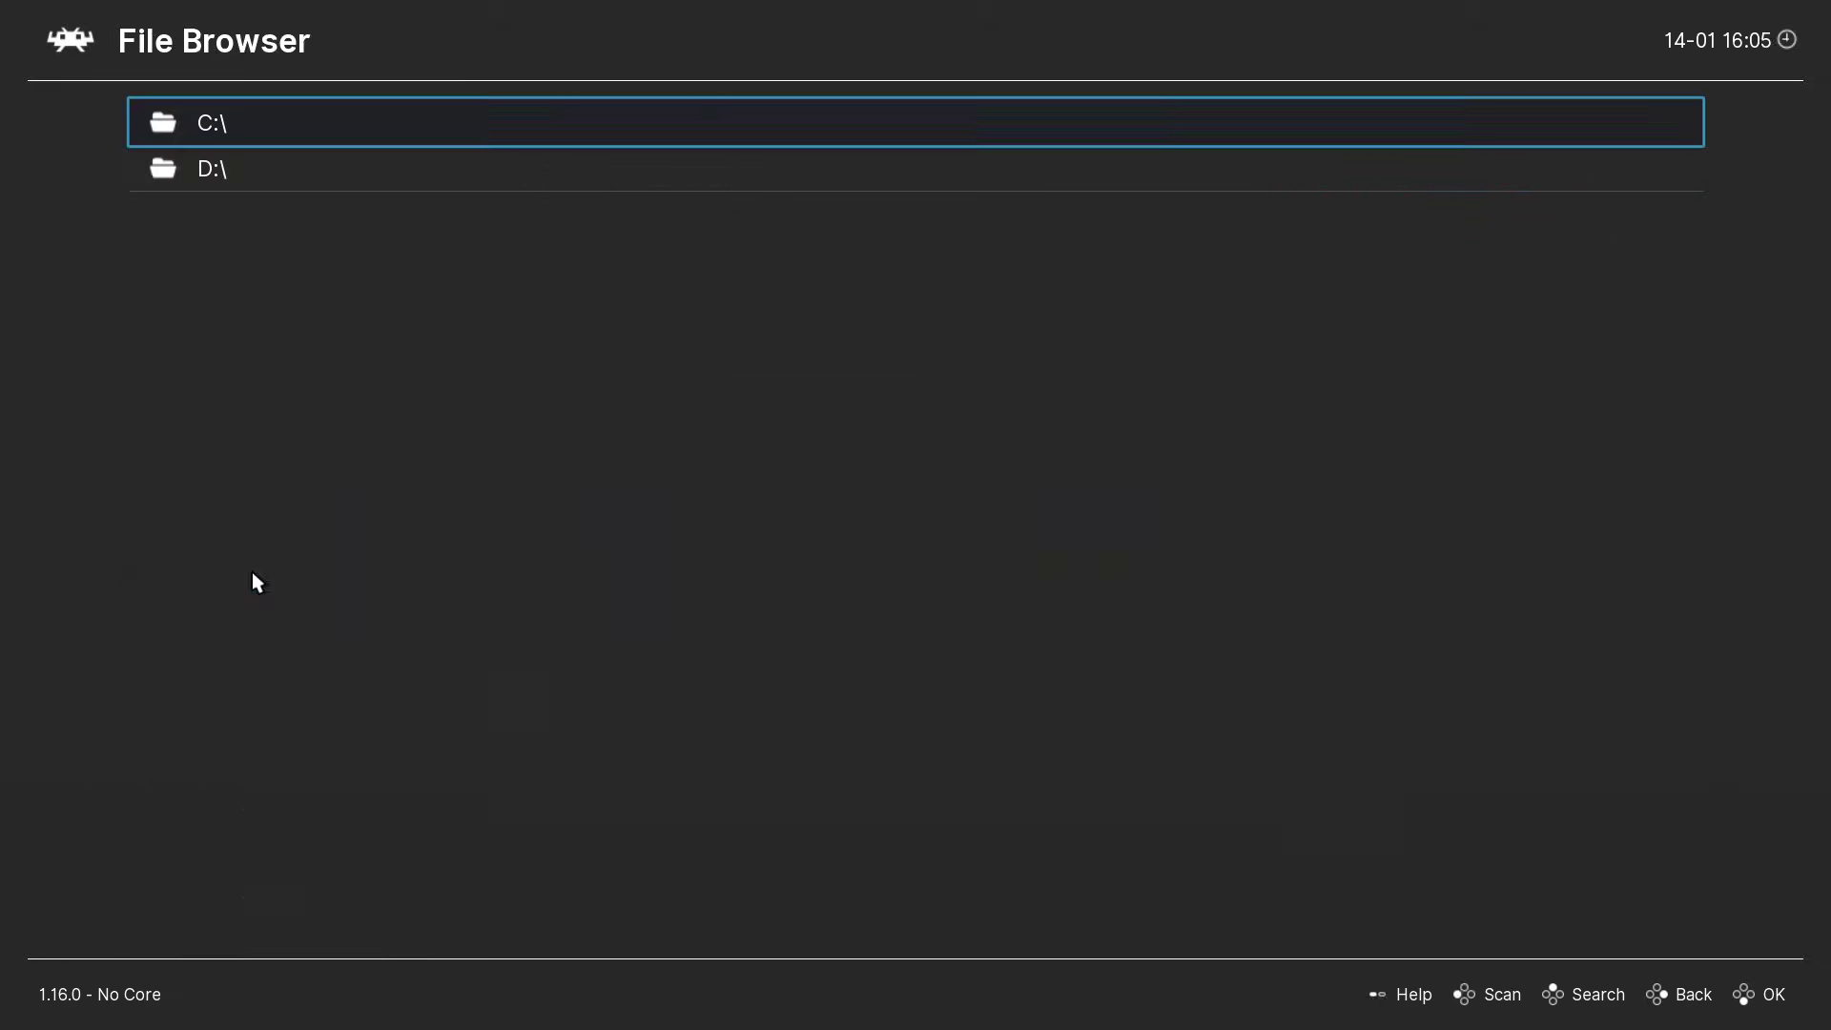
{"action": "left_click", "coordinate": [330, 124]}
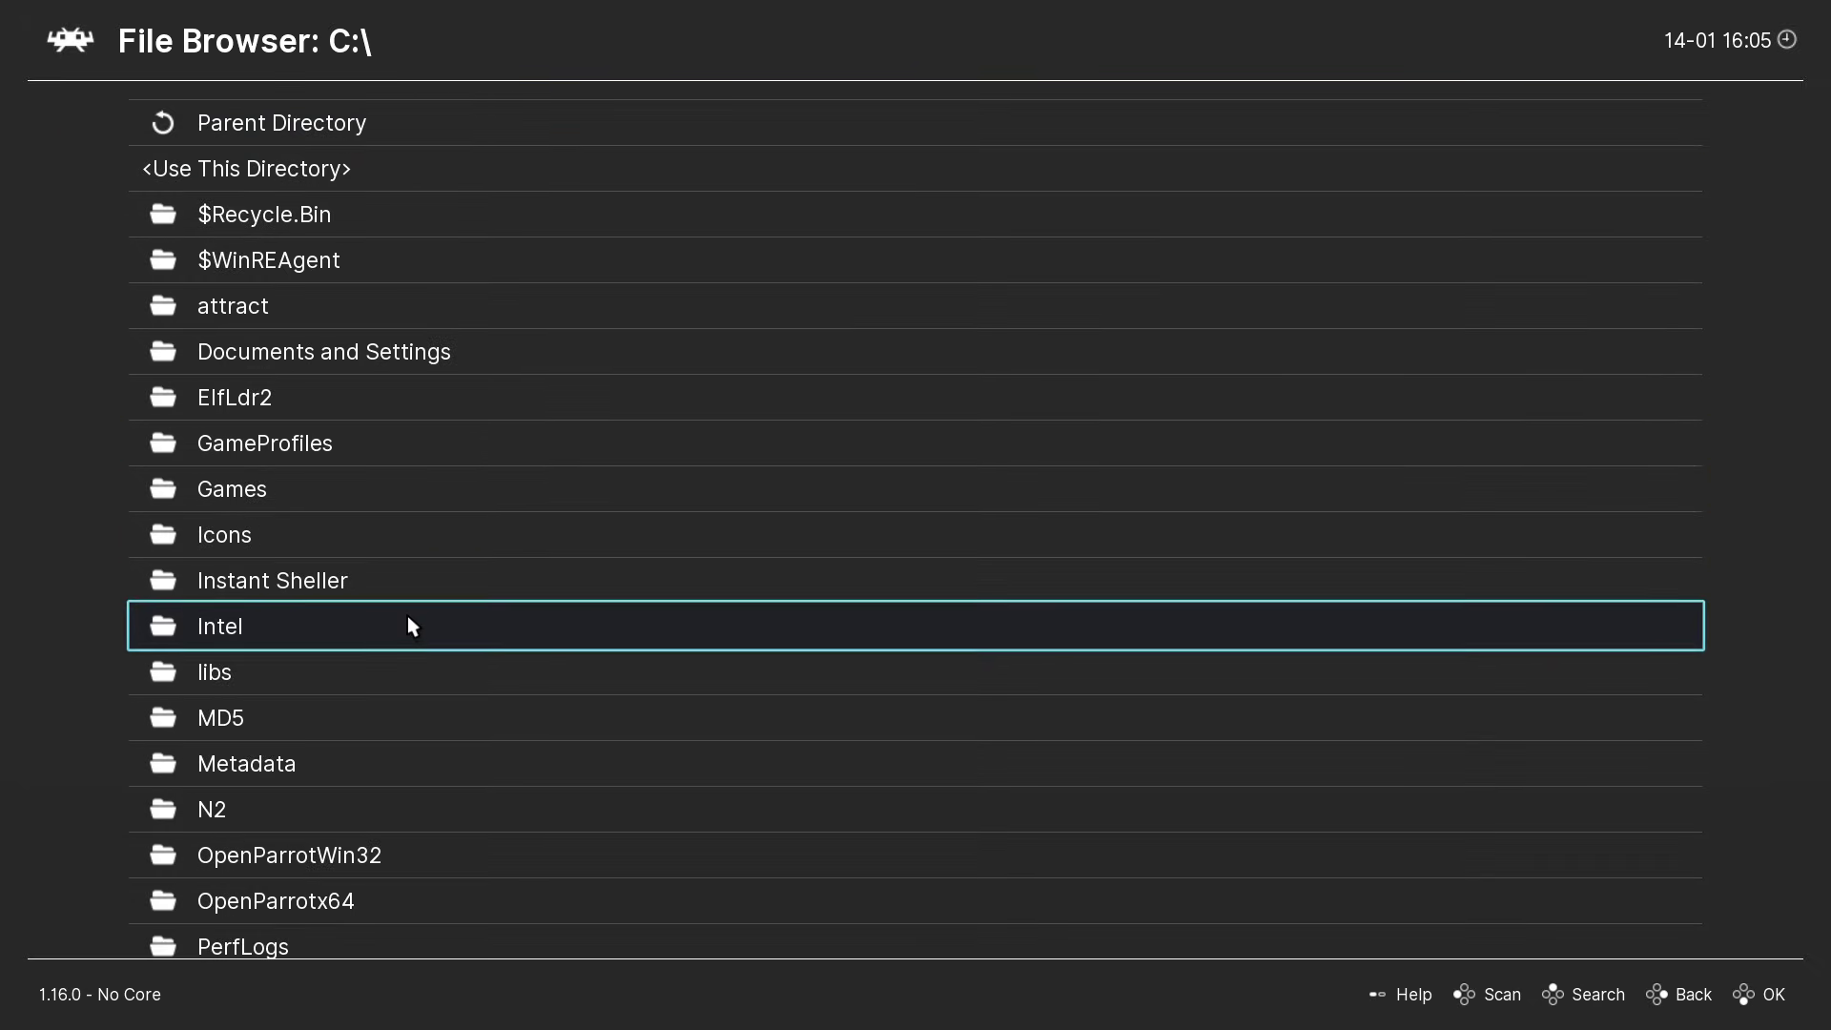
{"action": "scroll", "coordinate": [413, 627], "scroll_direction": "down", "scroll_amount": 10}
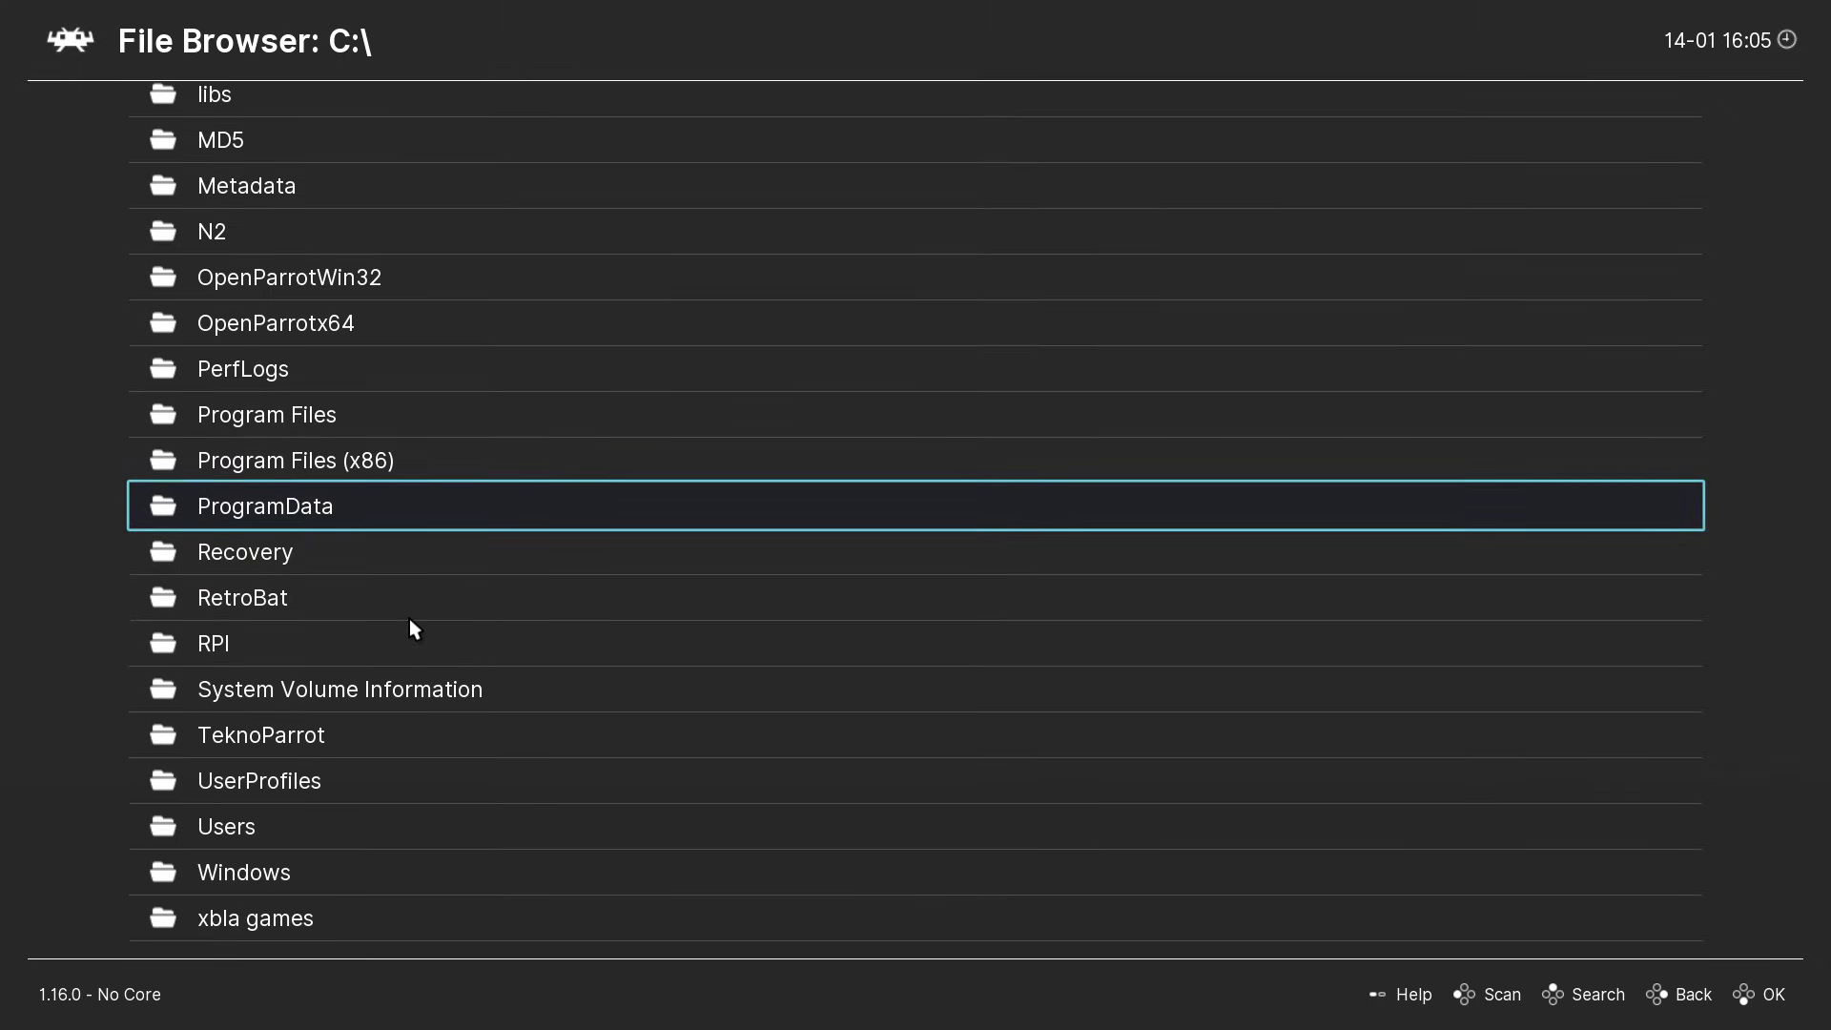
{"action": "left_click", "coordinate": [267, 828]}
{"action": "left_click", "coordinate": [243, 353]}
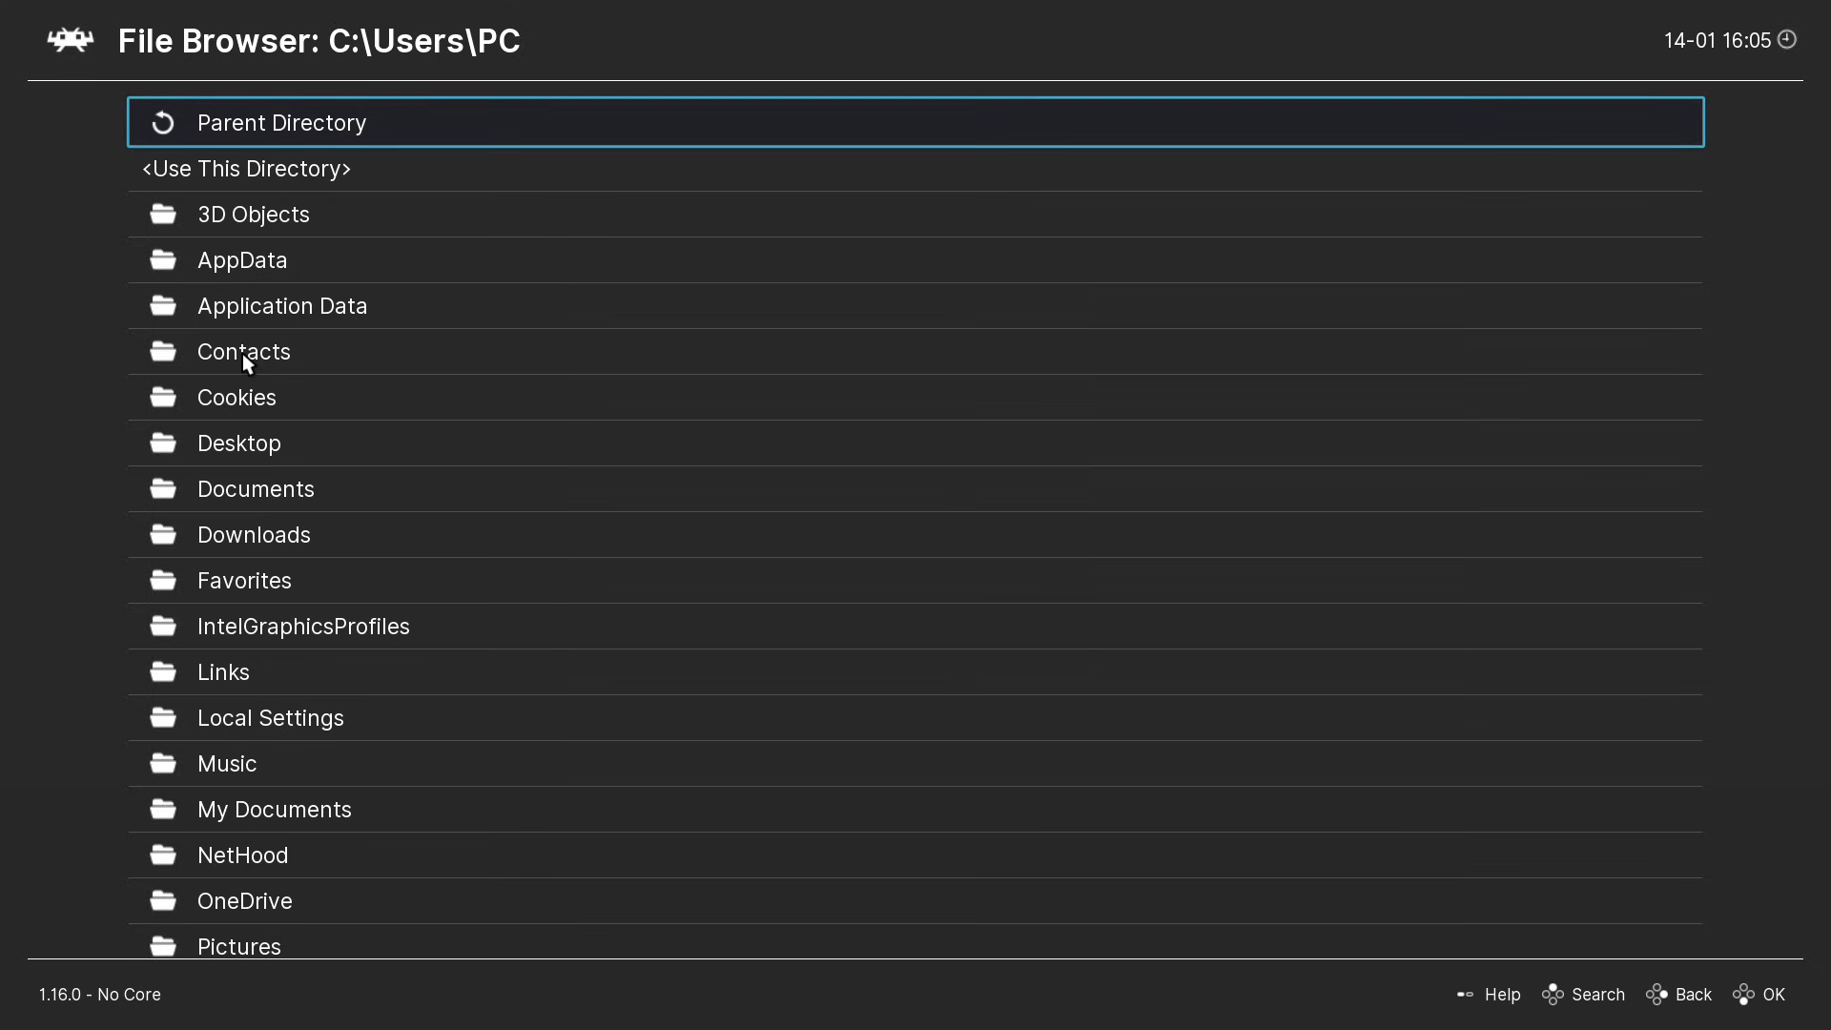
{"action": "left_click", "coordinate": [234, 442]}
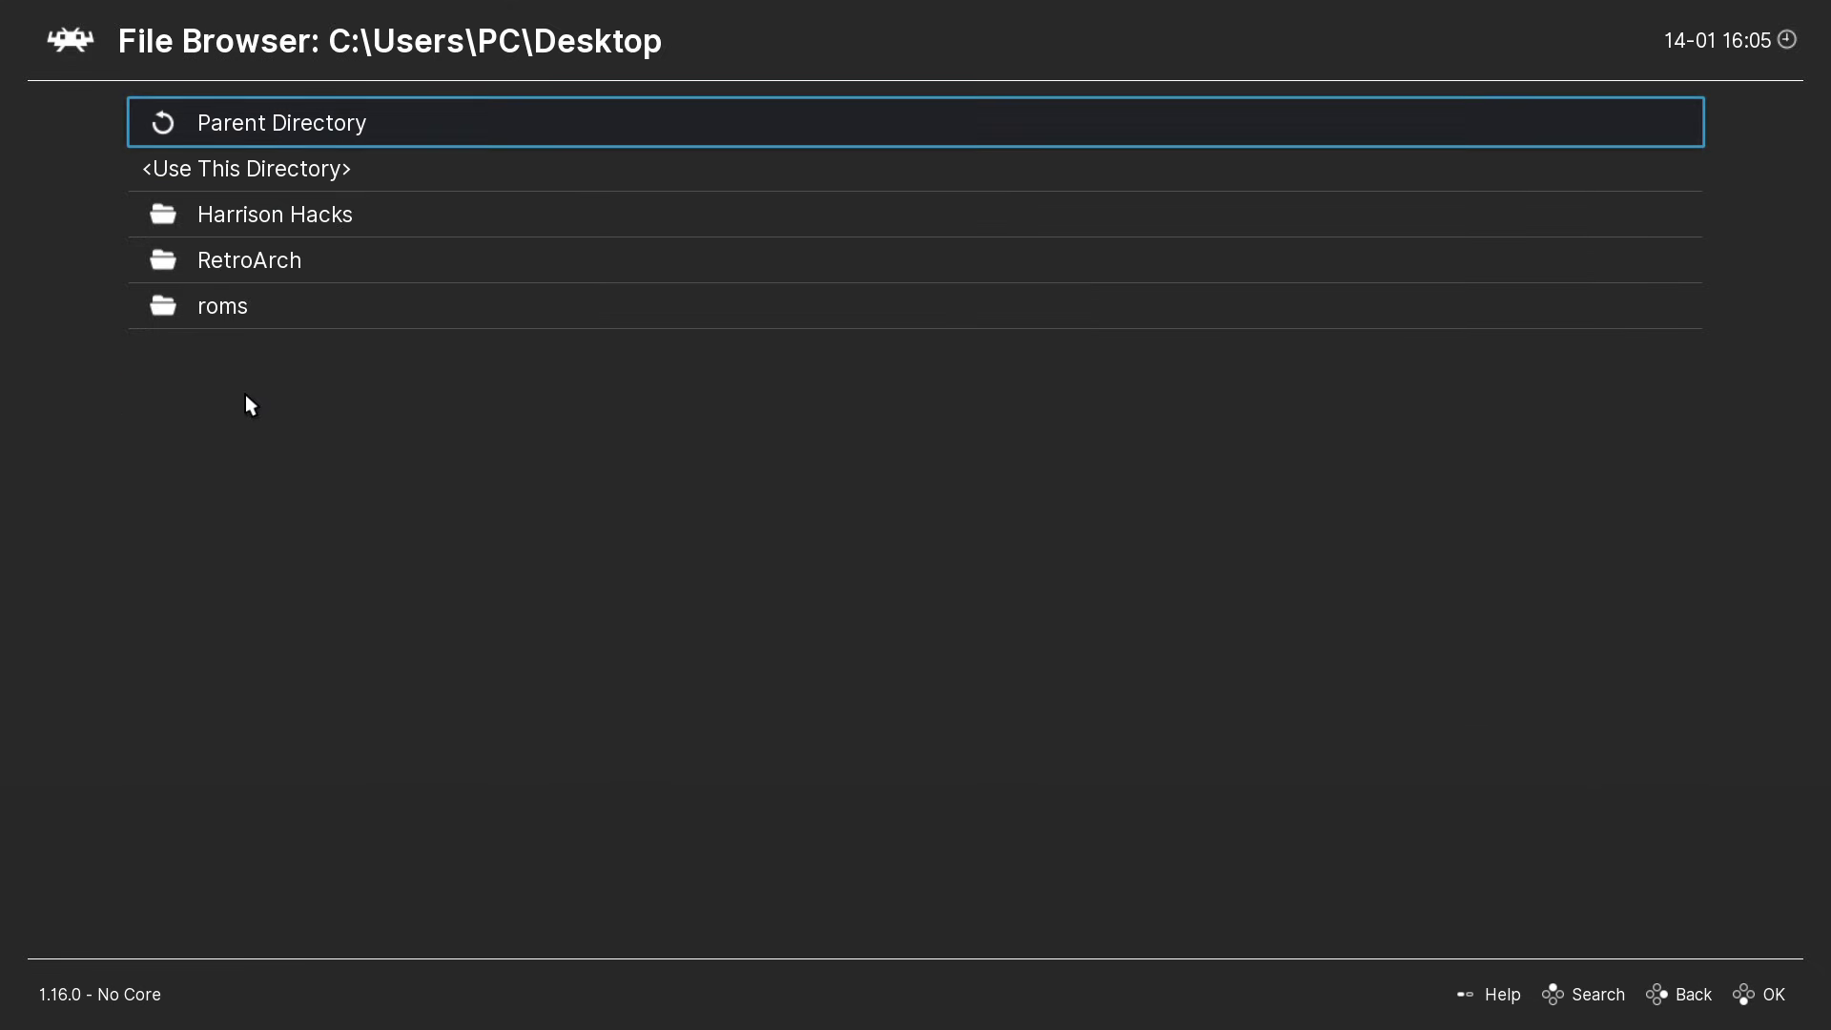
{"action": "left_click", "coordinate": [261, 265]}
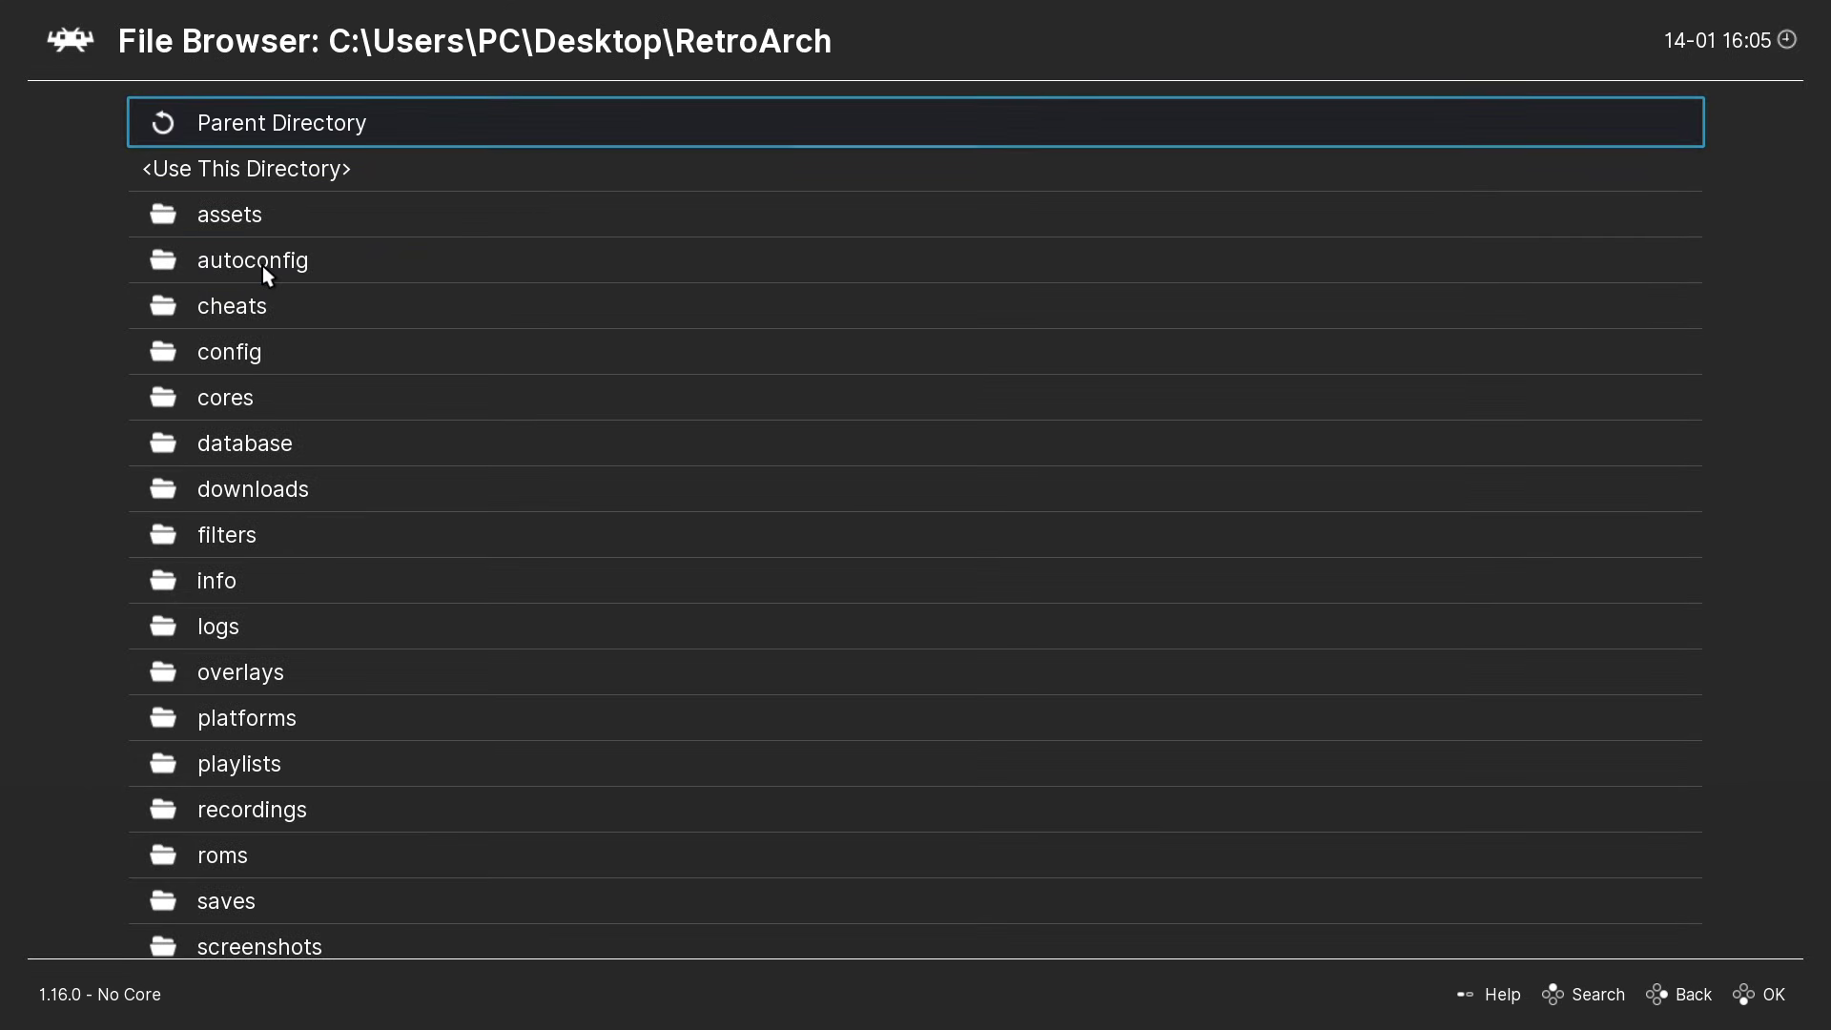
{"action": "left_click", "coordinate": [240, 853]}
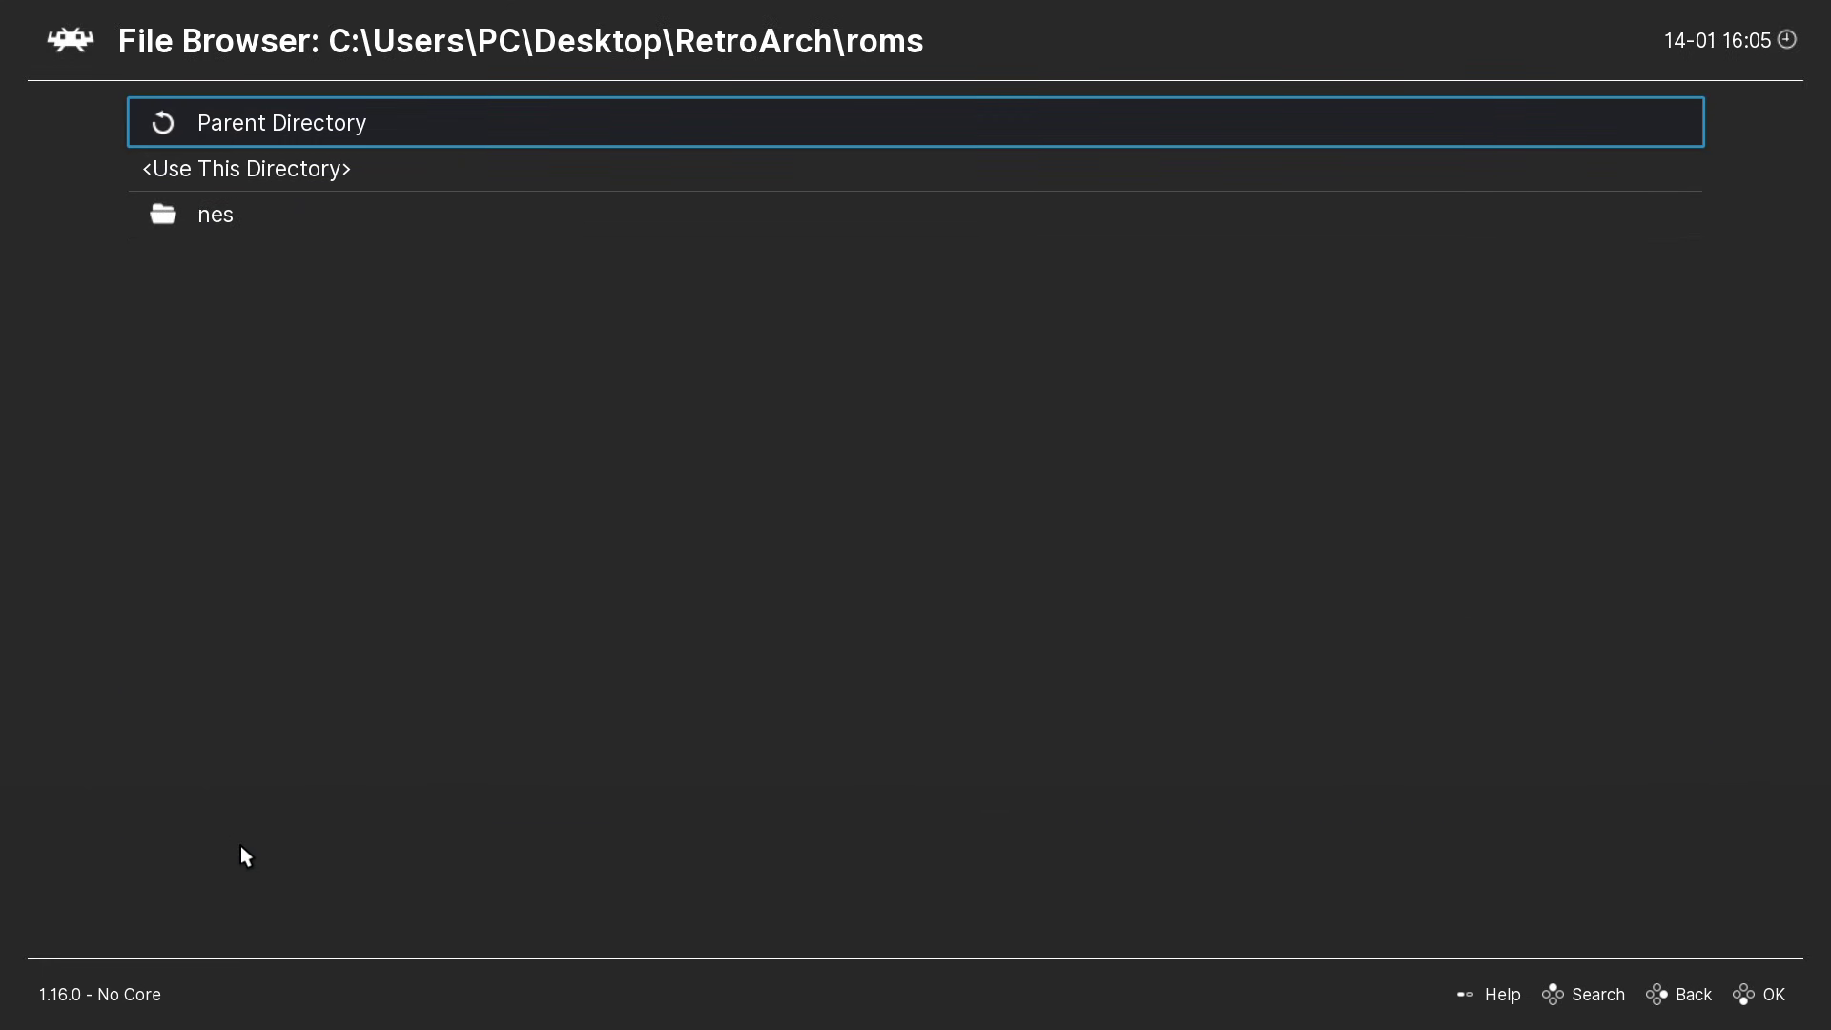
{"action": "left_click", "coordinate": [252, 180]}
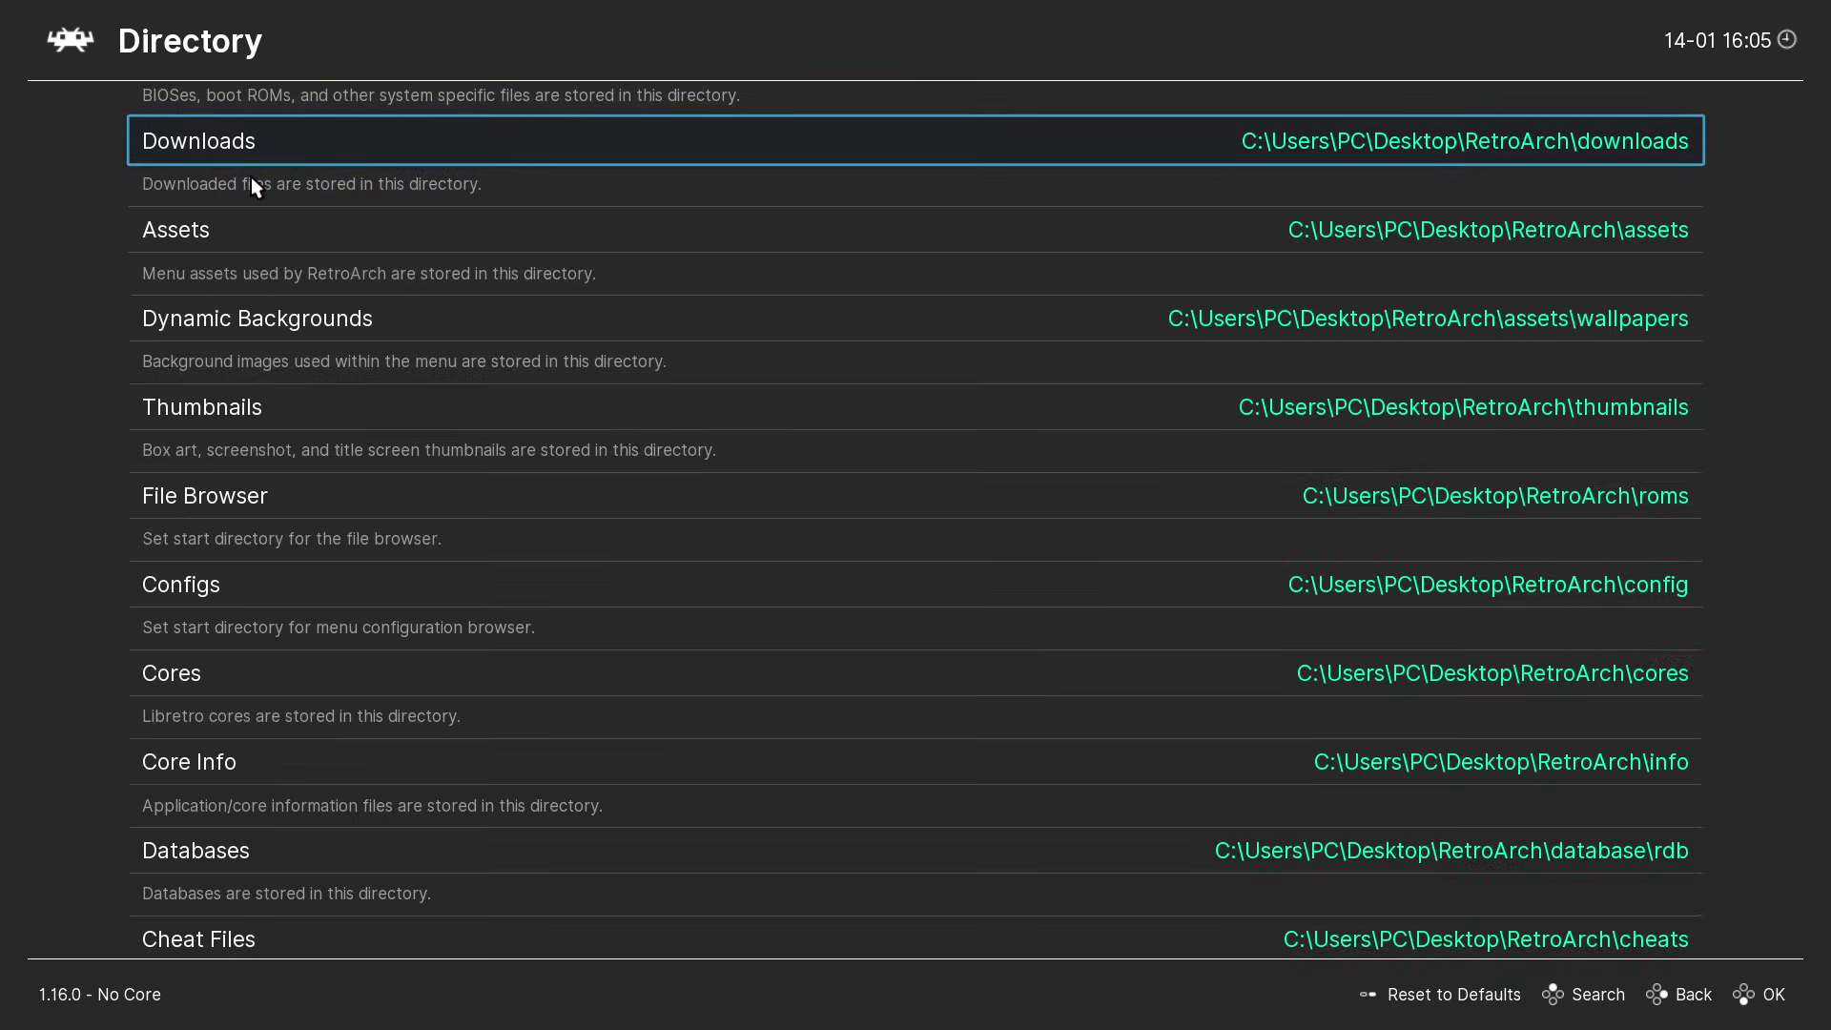
{"action": "right_click", "coordinate": [256, 186]}
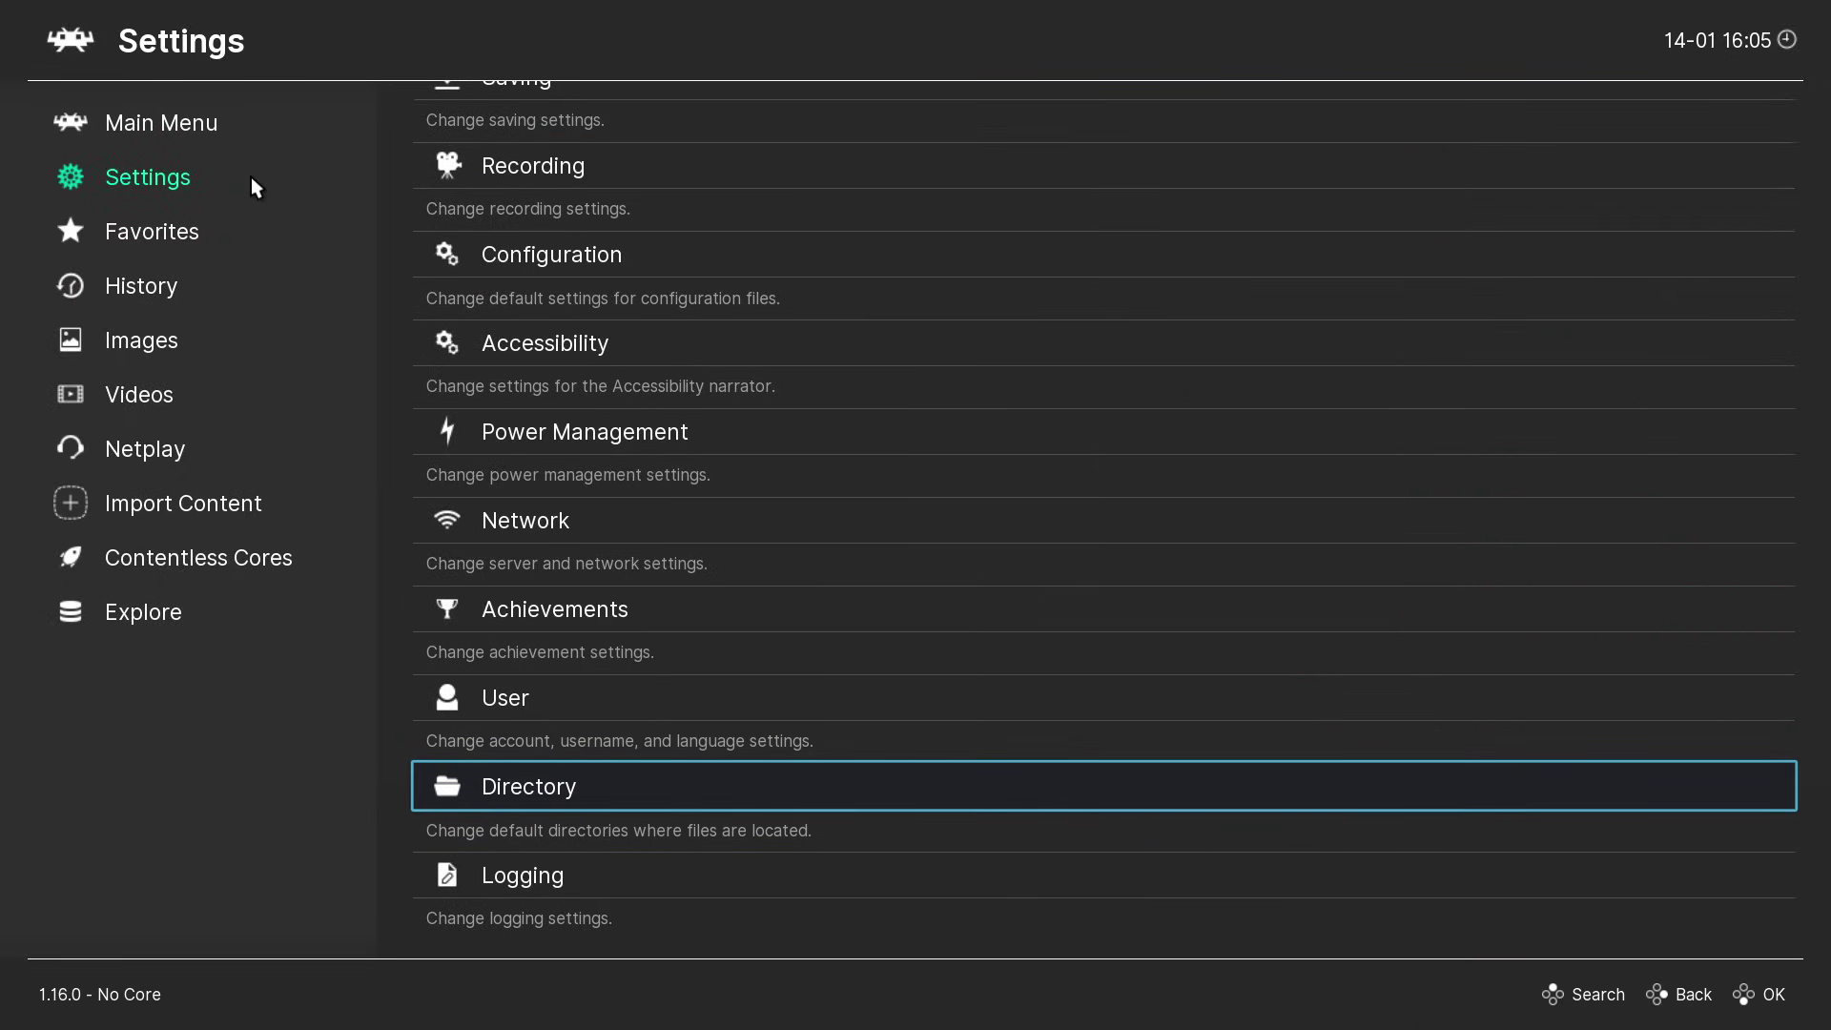
{"action": "right_click", "coordinate": [250, 178]}
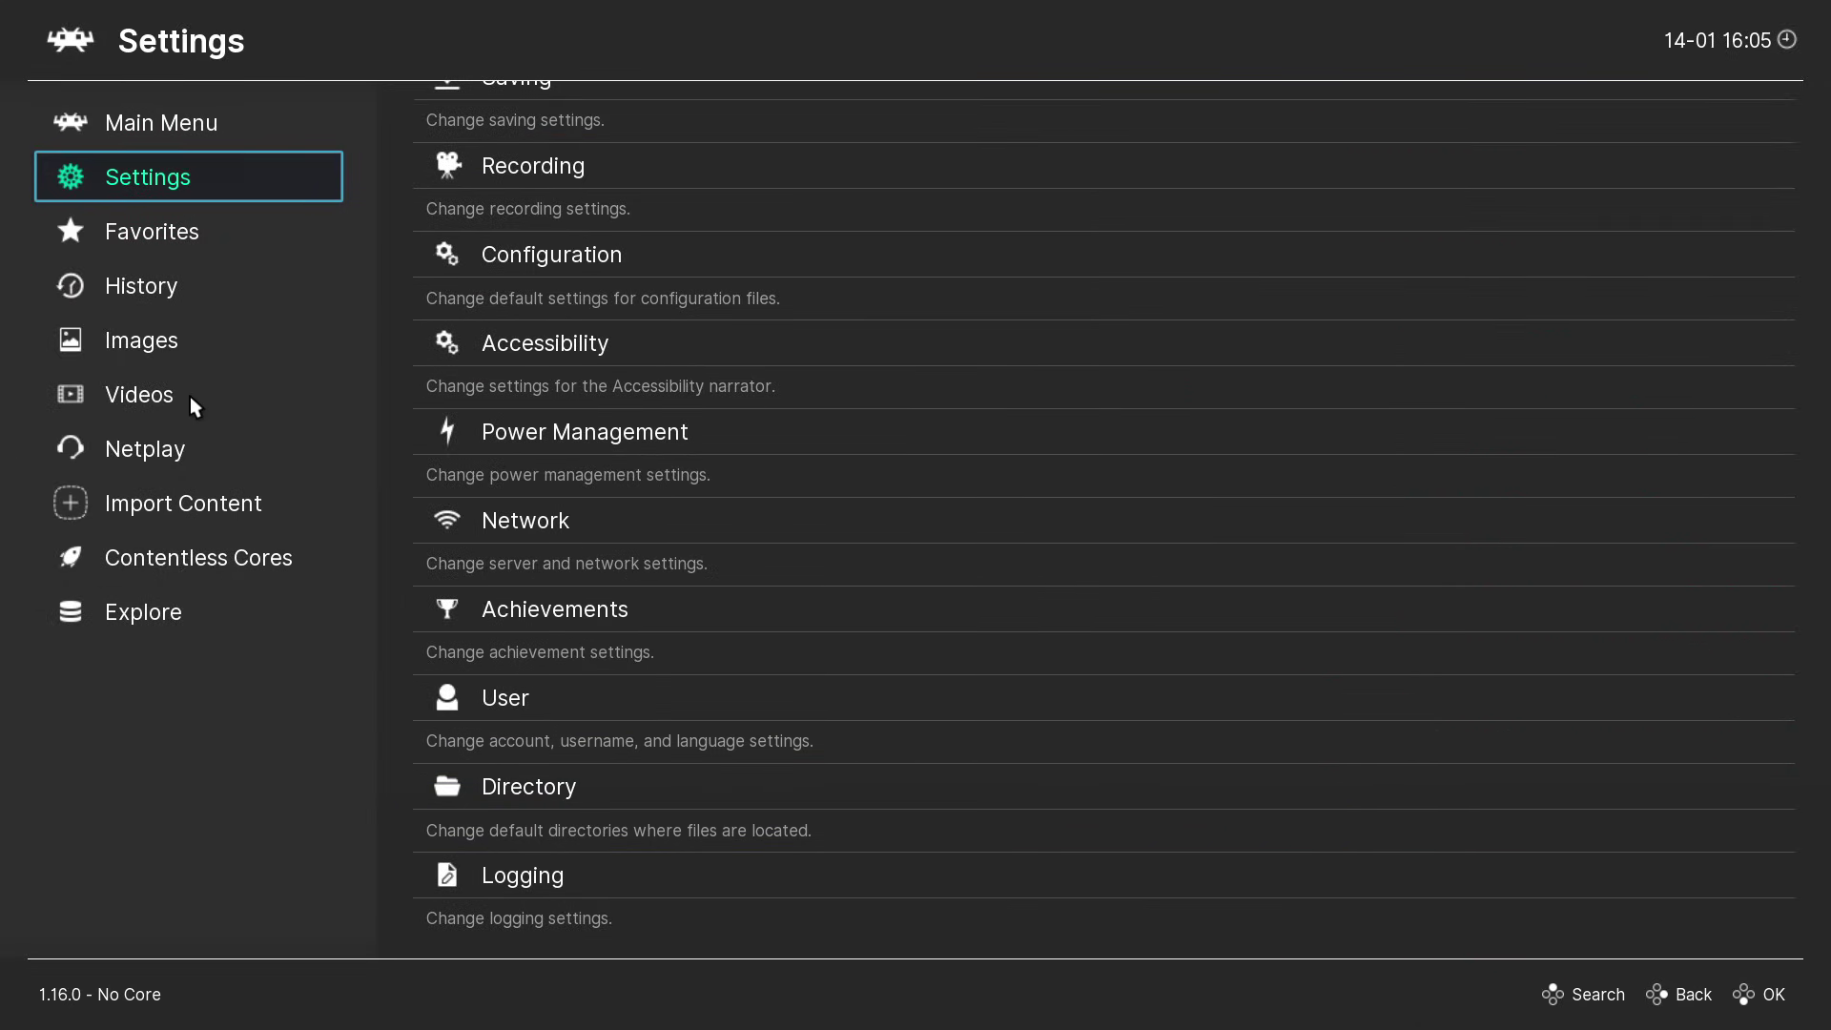
In Import Content > Manual Scan, set Content Directory to the RetroArch\roms\nes folder.
{"action": "left_click", "coordinate": [176, 506]}
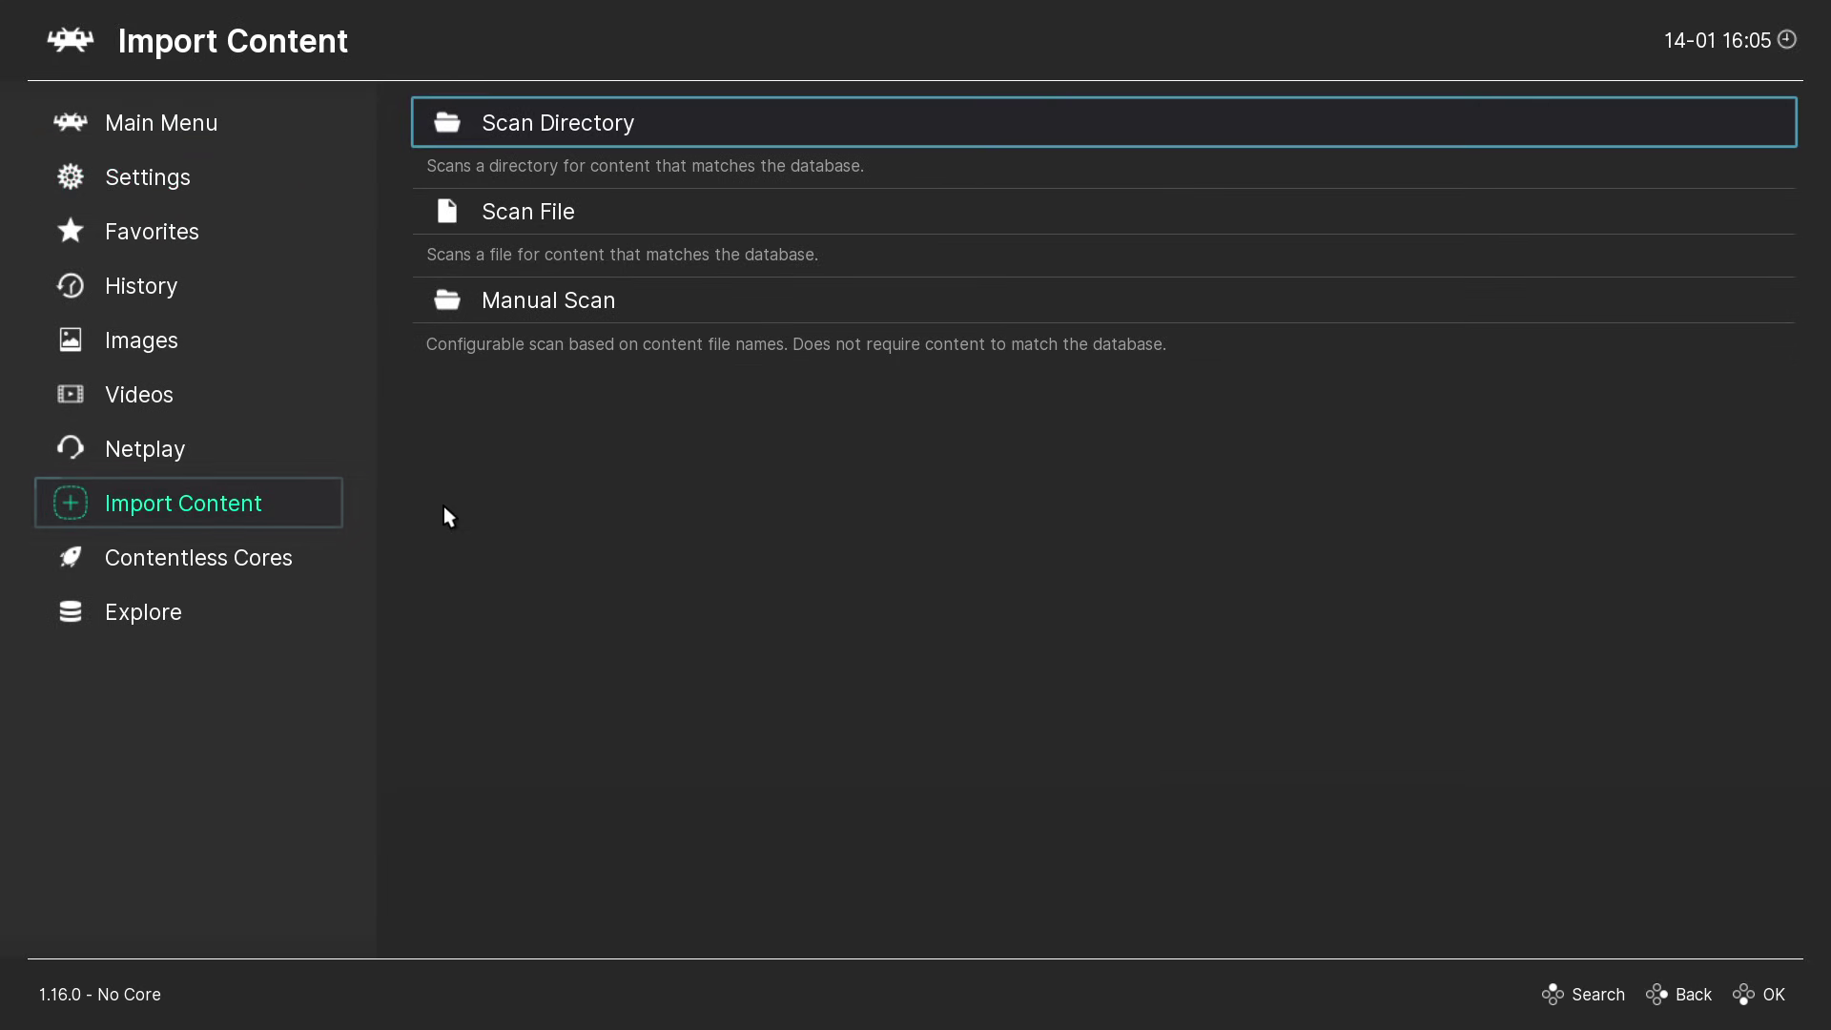
{"action": "left_click", "coordinate": [585, 306]}
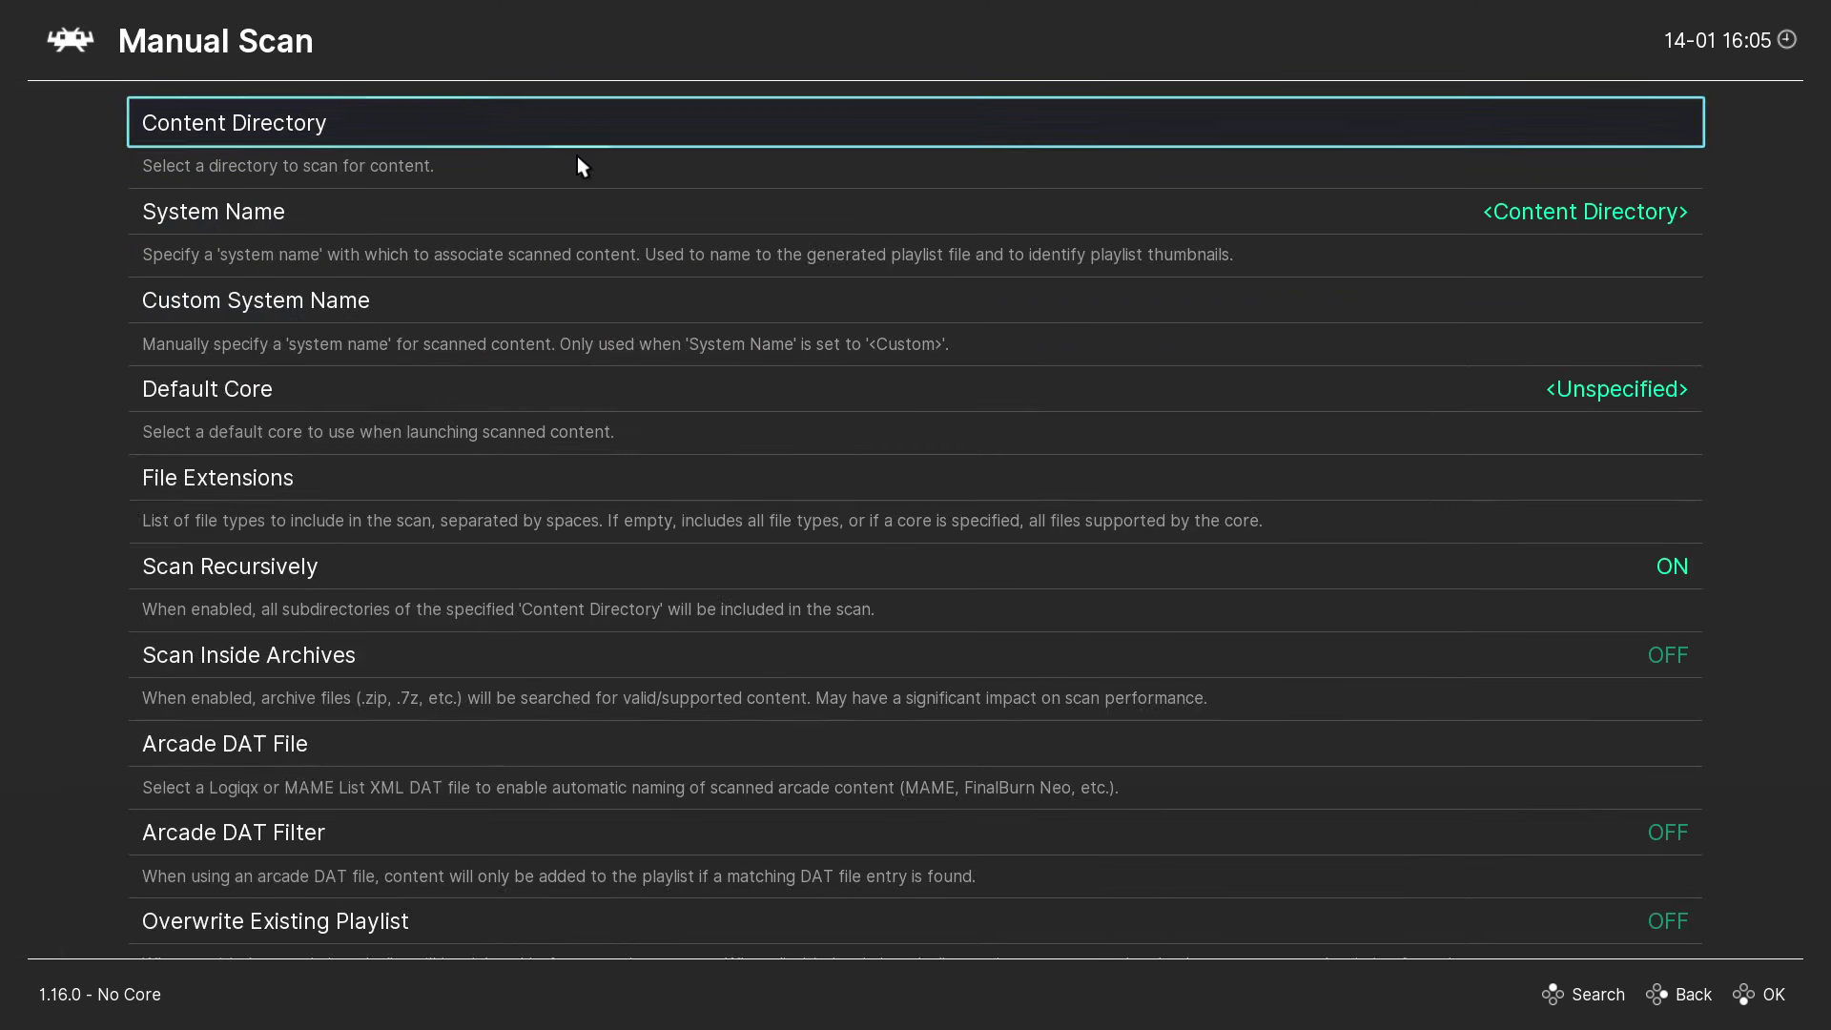
{"action": "left_click", "coordinate": [579, 126]}
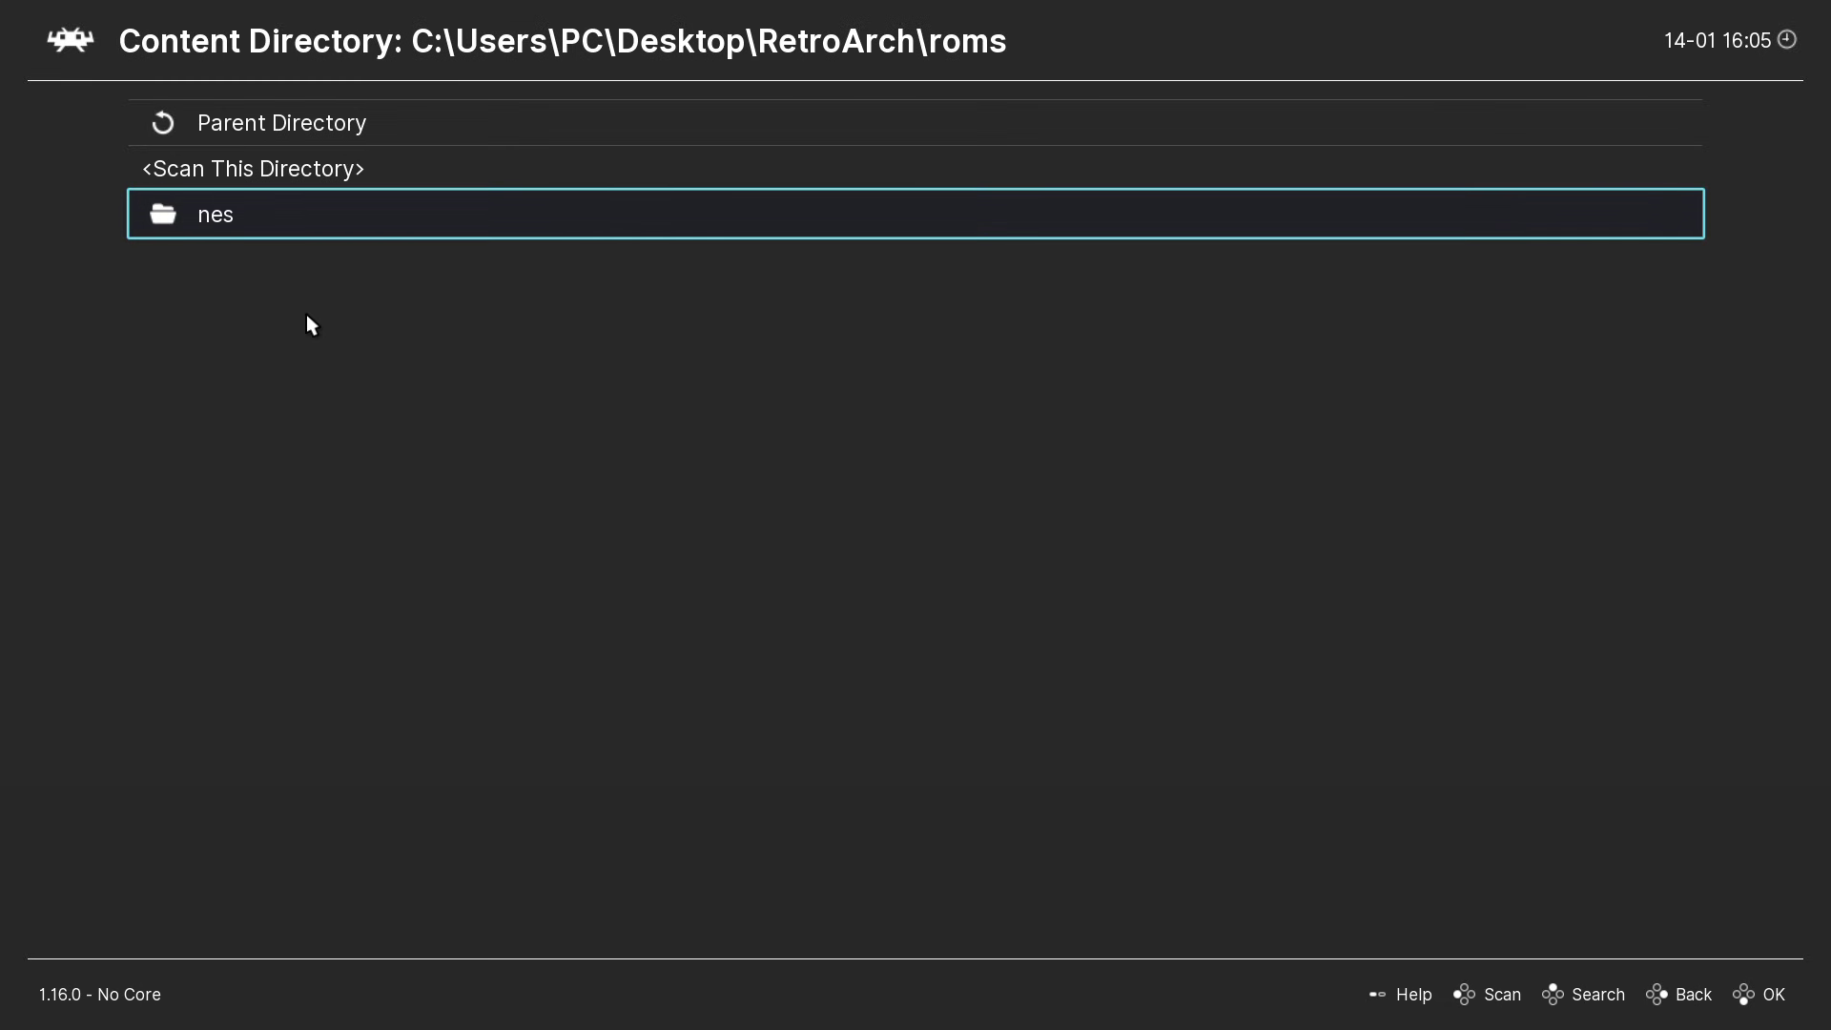
{"action": "left_click", "coordinate": [255, 214]}
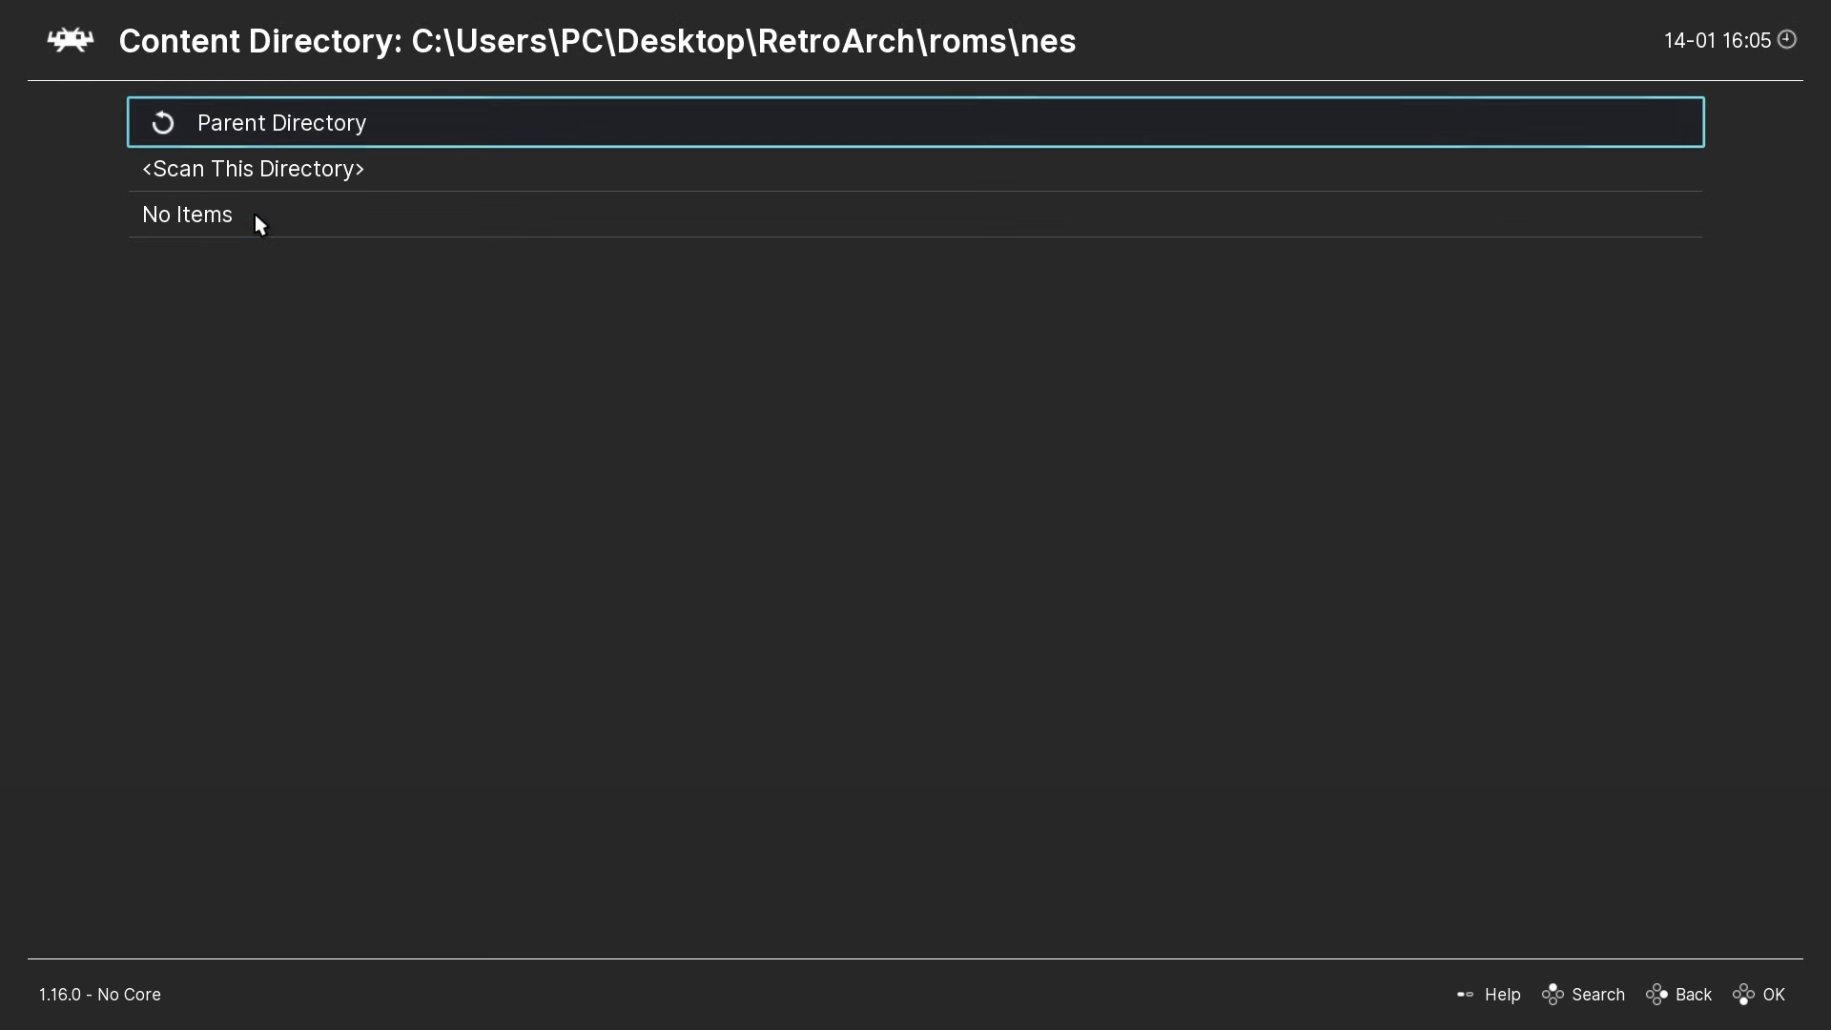
{"action": "left_click", "coordinate": [261, 175]}
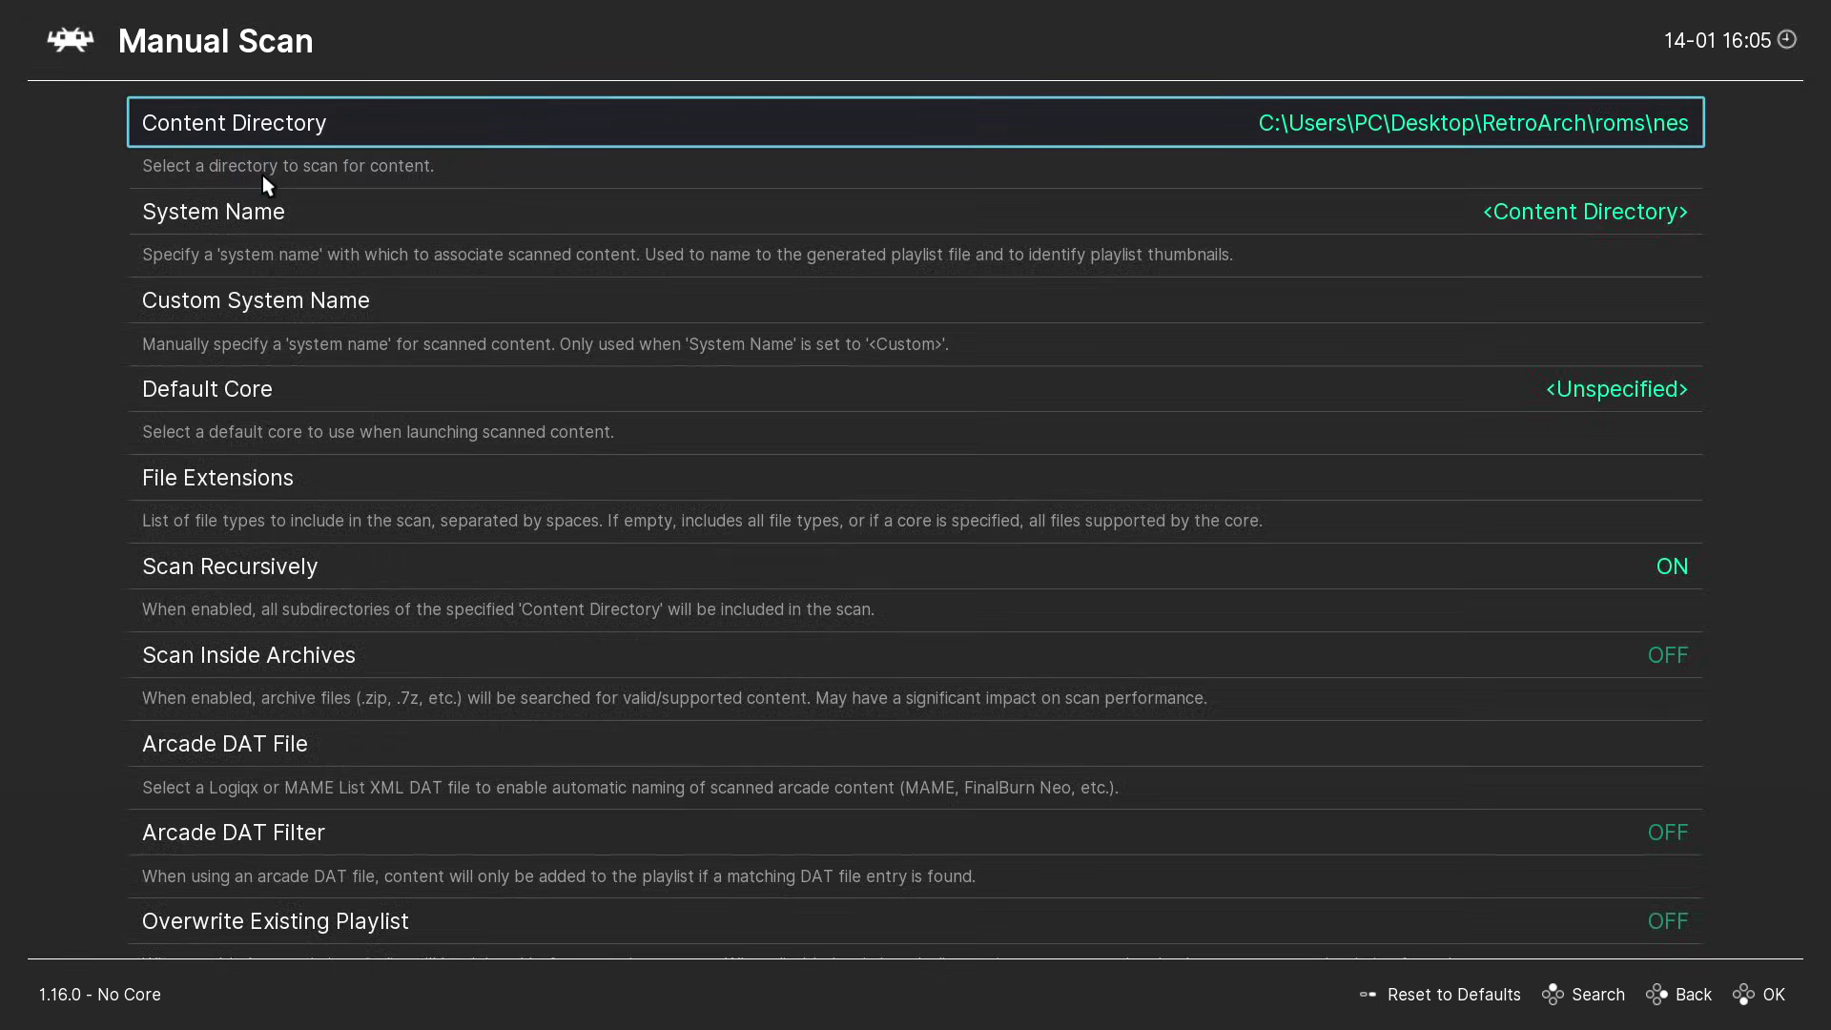
Choose system Nintendo - Nintendo Entertainment System and default core Nintendo - NES / Famicom (FCEUmm).
{"action": "left_click", "coordinate": [251, 210]}
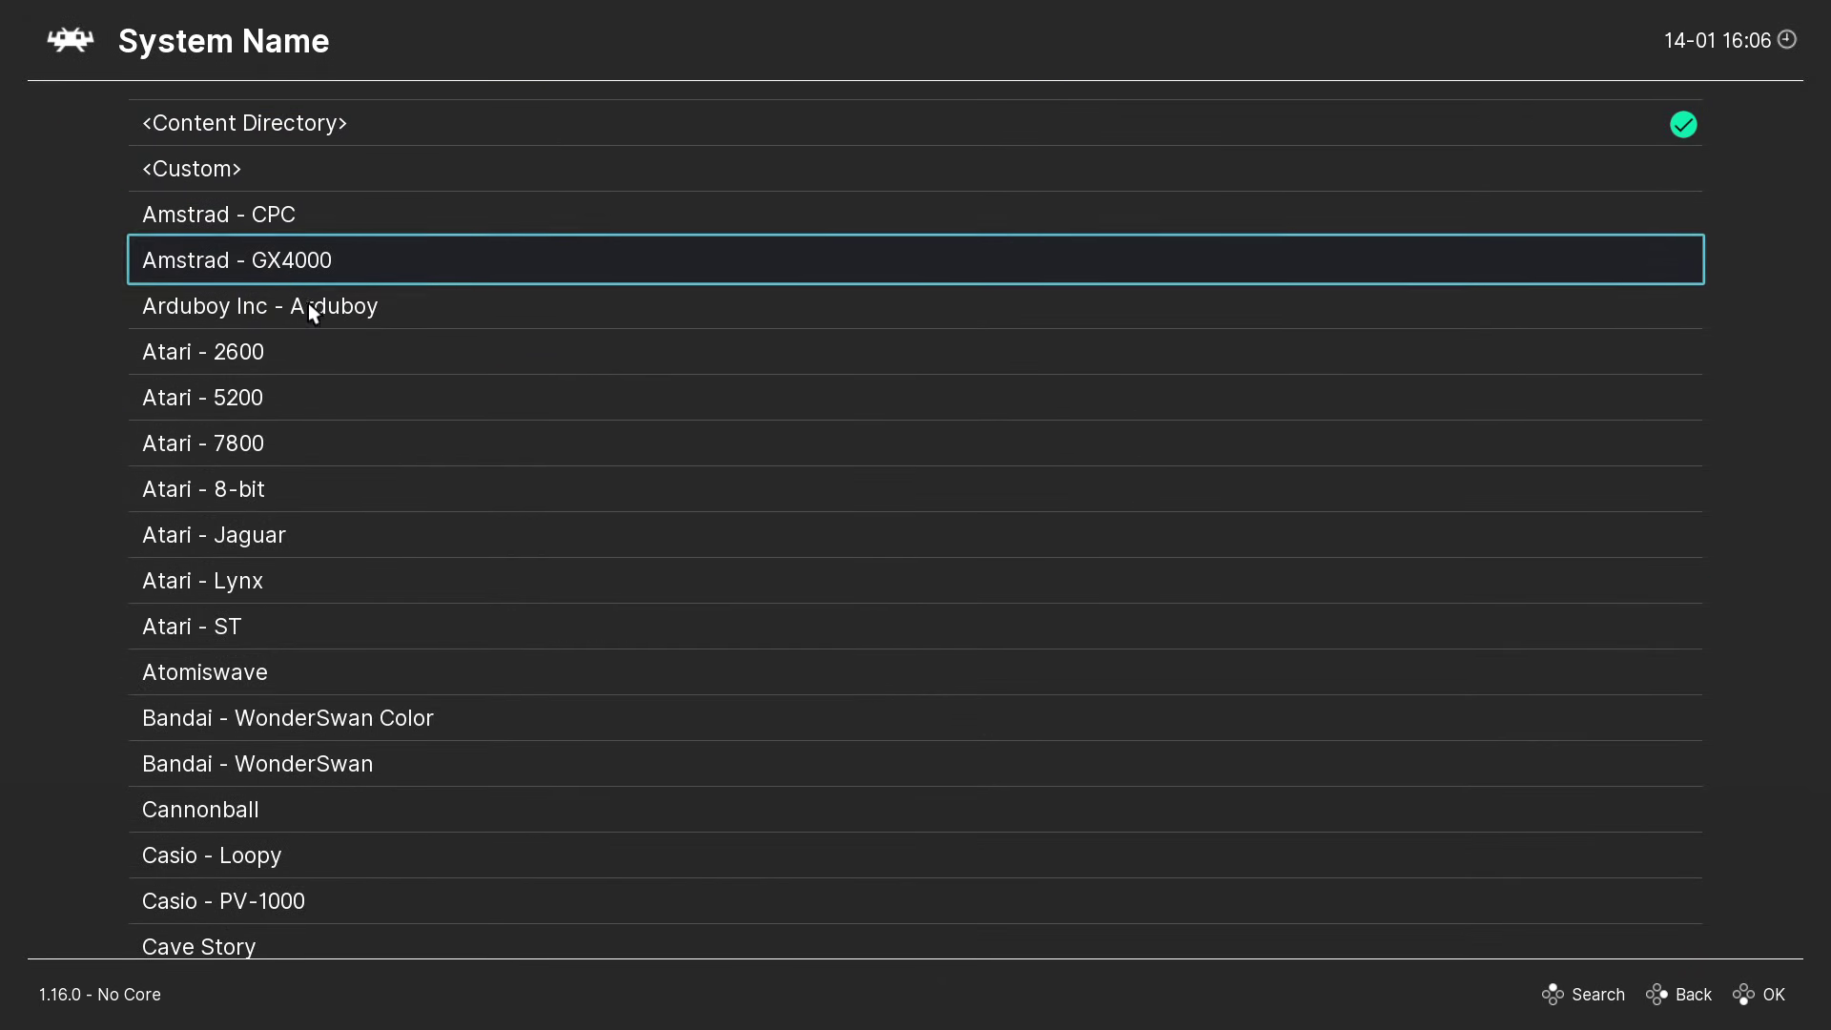
{"action": "scroll", "coordinate": [349, 518], "scroll_direction": "down", "scroll_amount": 18}
{"action": "scroll", "coordinate": [349, 518], "scroll_direction": "down", "scroll_amount": 20}
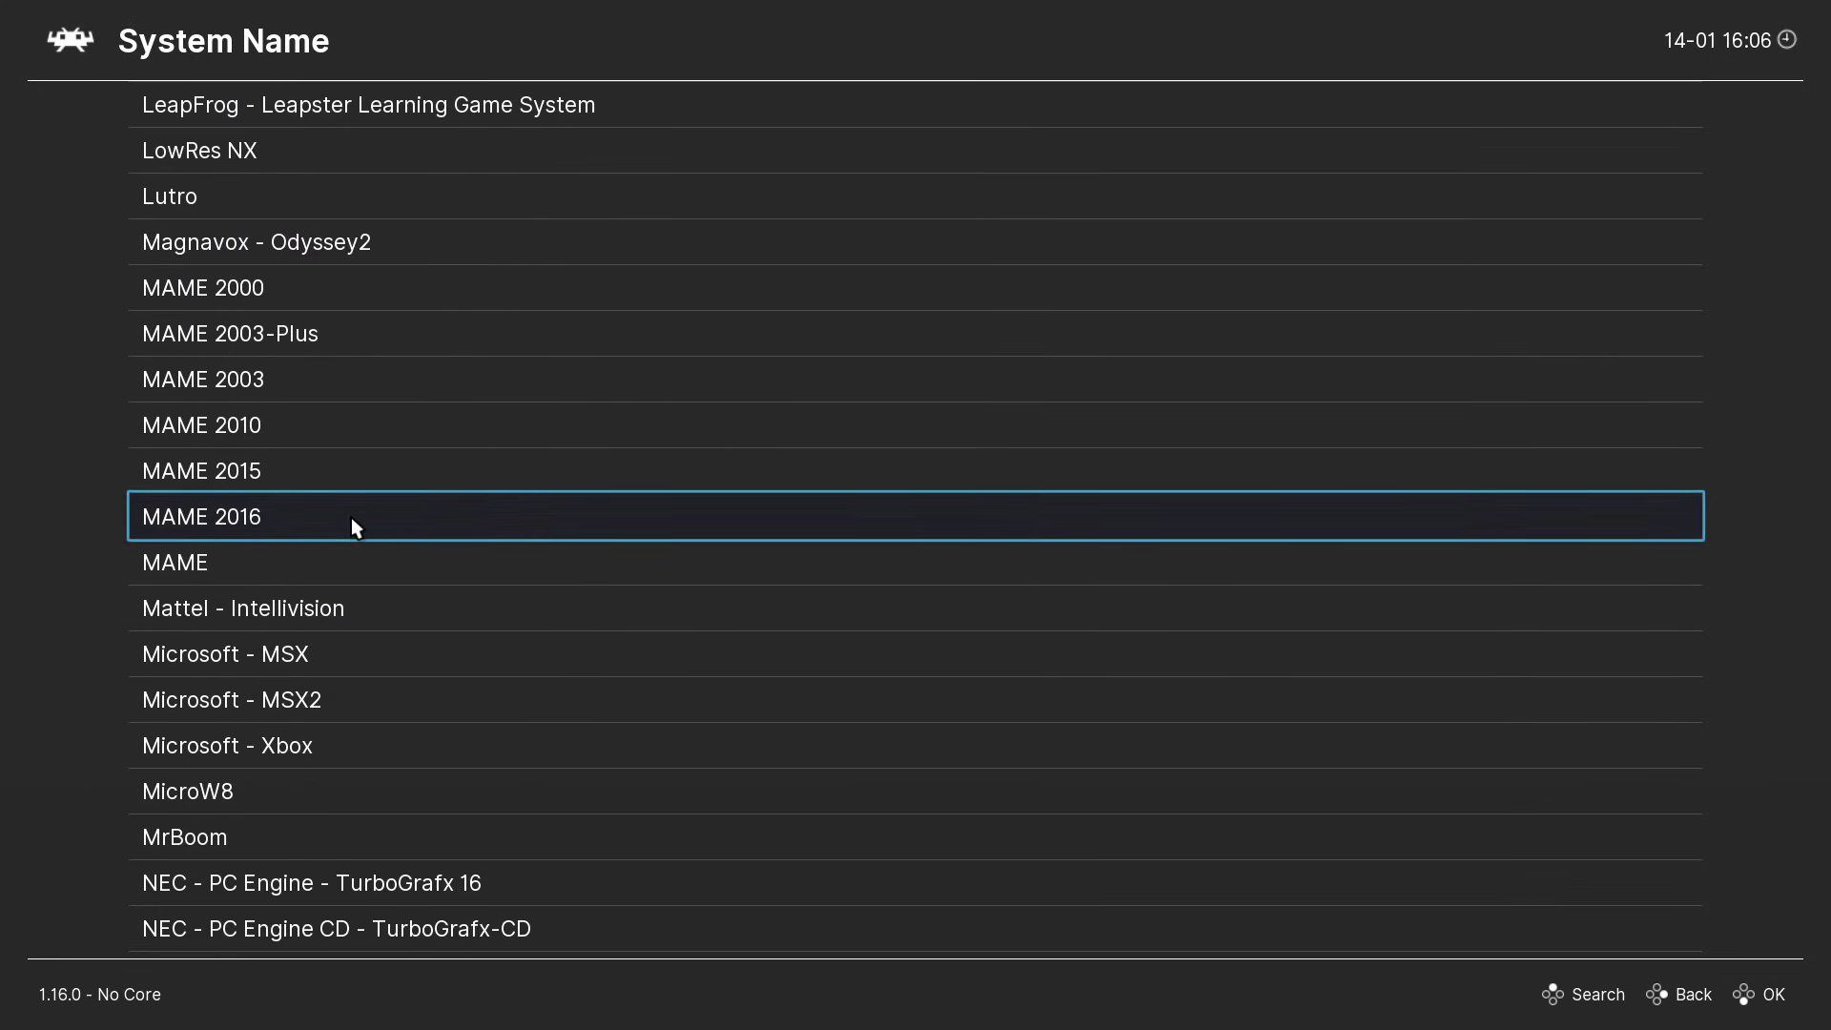
{"action": "scroll", "coordinate": [351, 517], "scroll_direction": "down", "scroll_amount": 17}
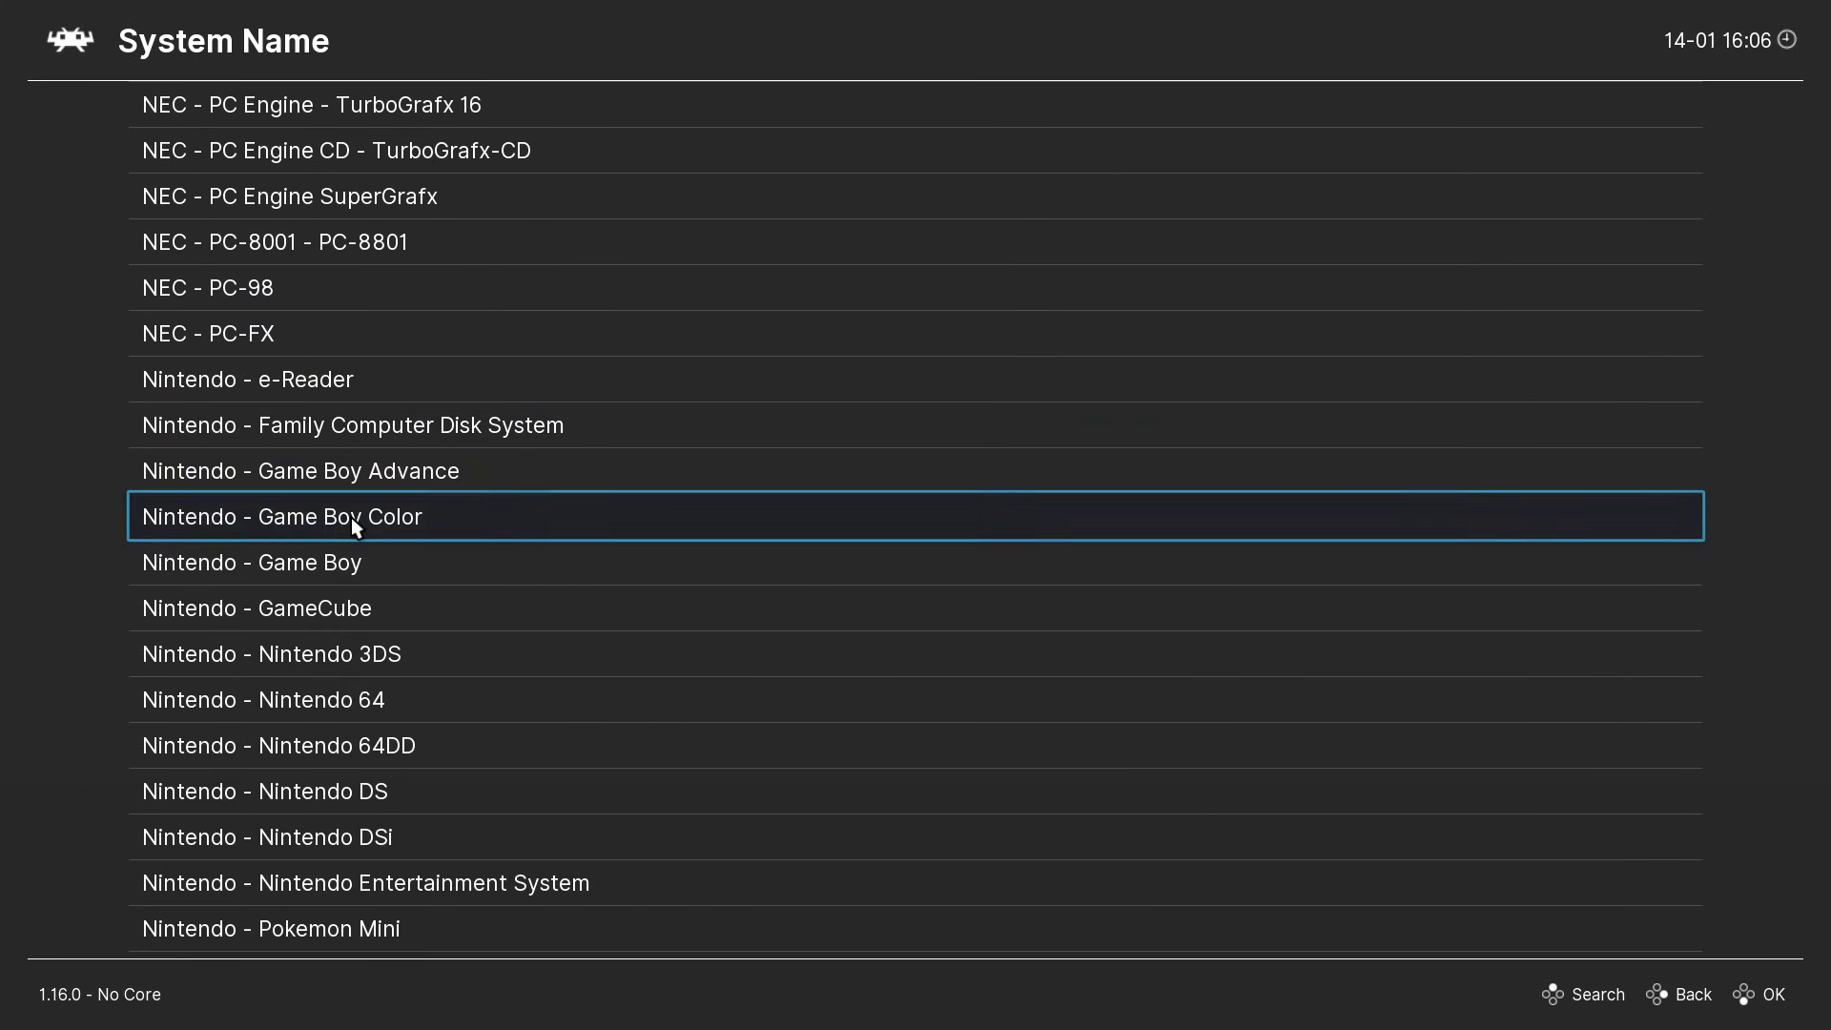
{"action": "scroll", "coordinate": [351, 517], "scroll_direction": "down", "scroll_amount": 4}
{"action": "left_click", "coordinate": [323, 700]}
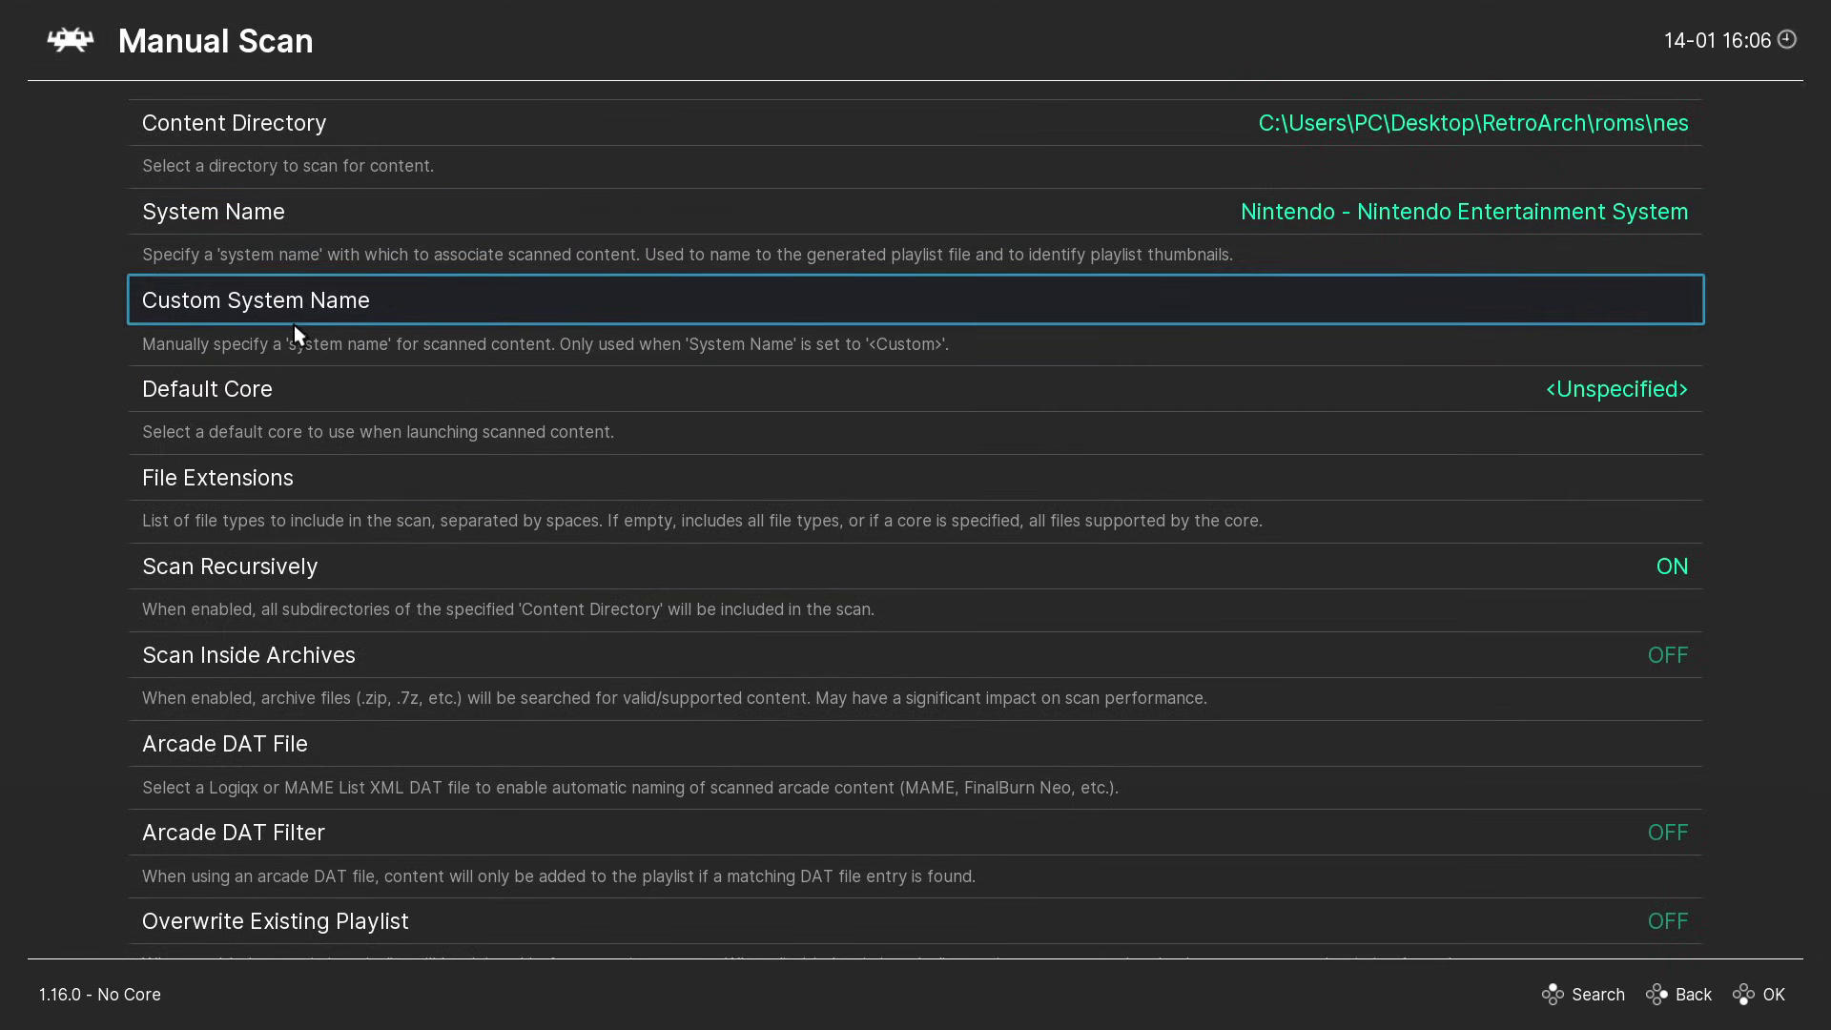
{"action": "left_click", "coordinate": [314, 389]}
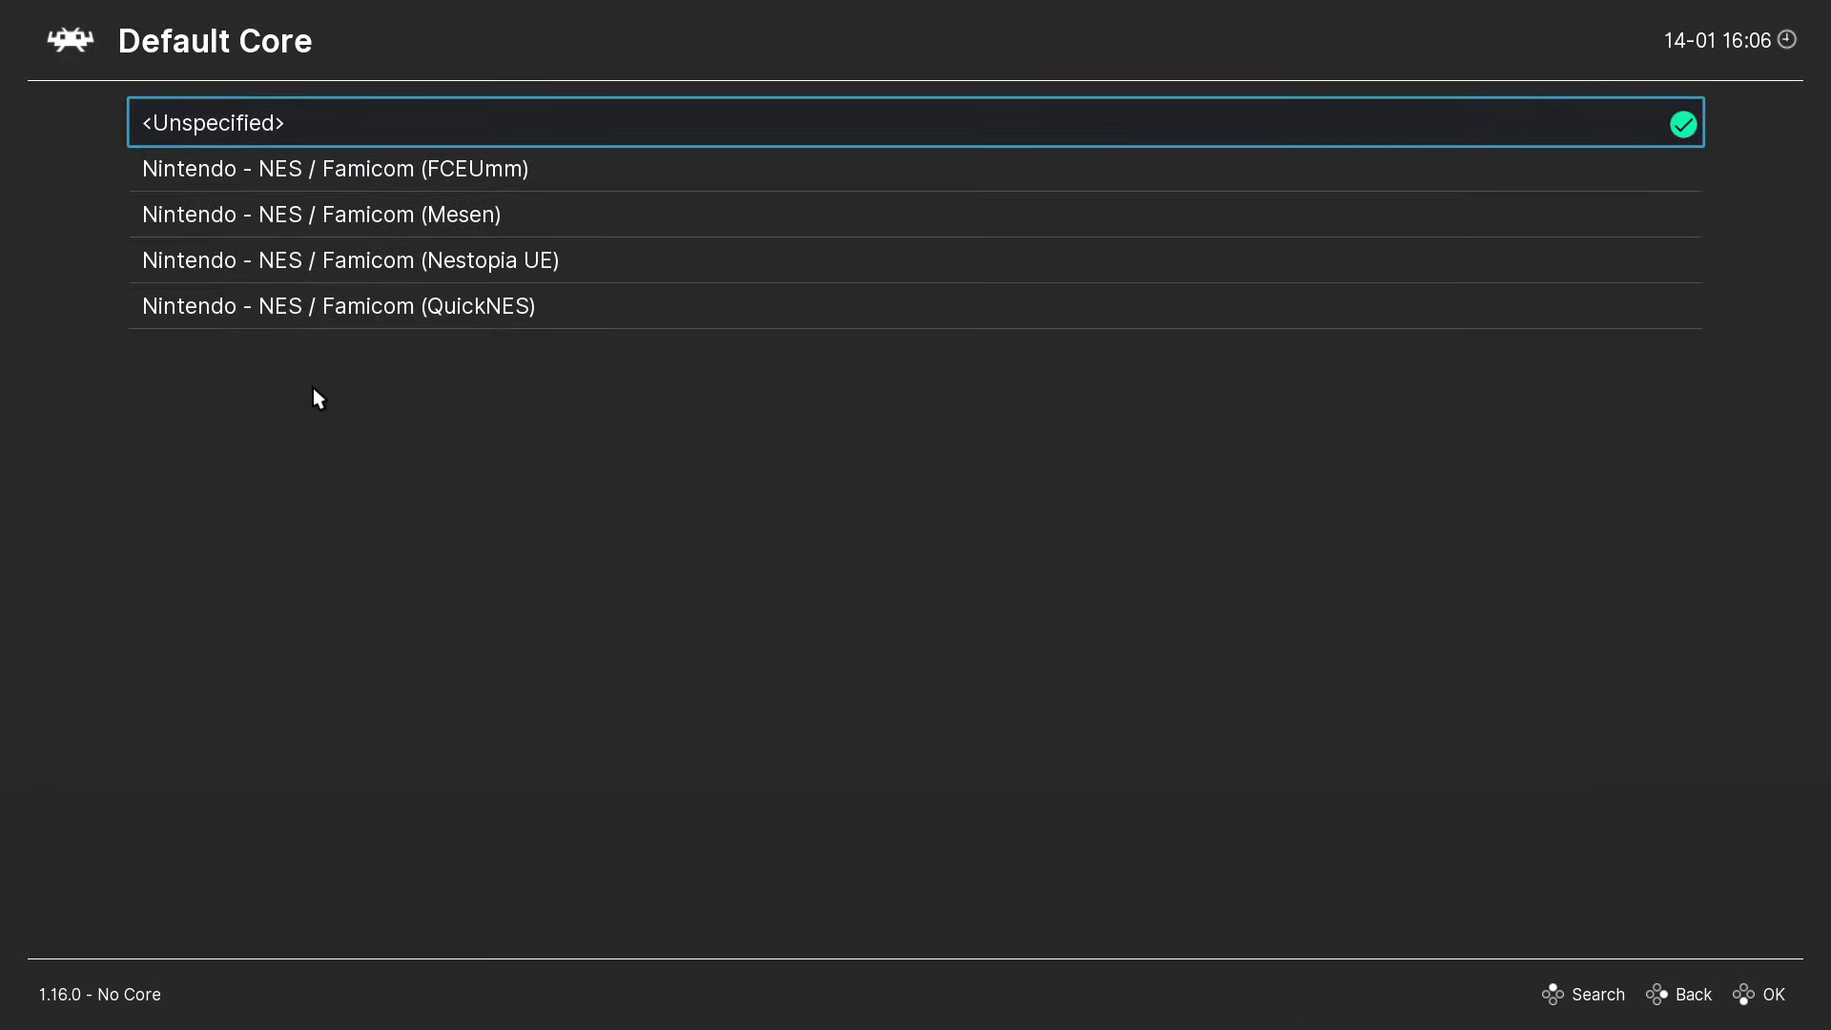
{"action": "left_click", "coordinate": [388, 181]}
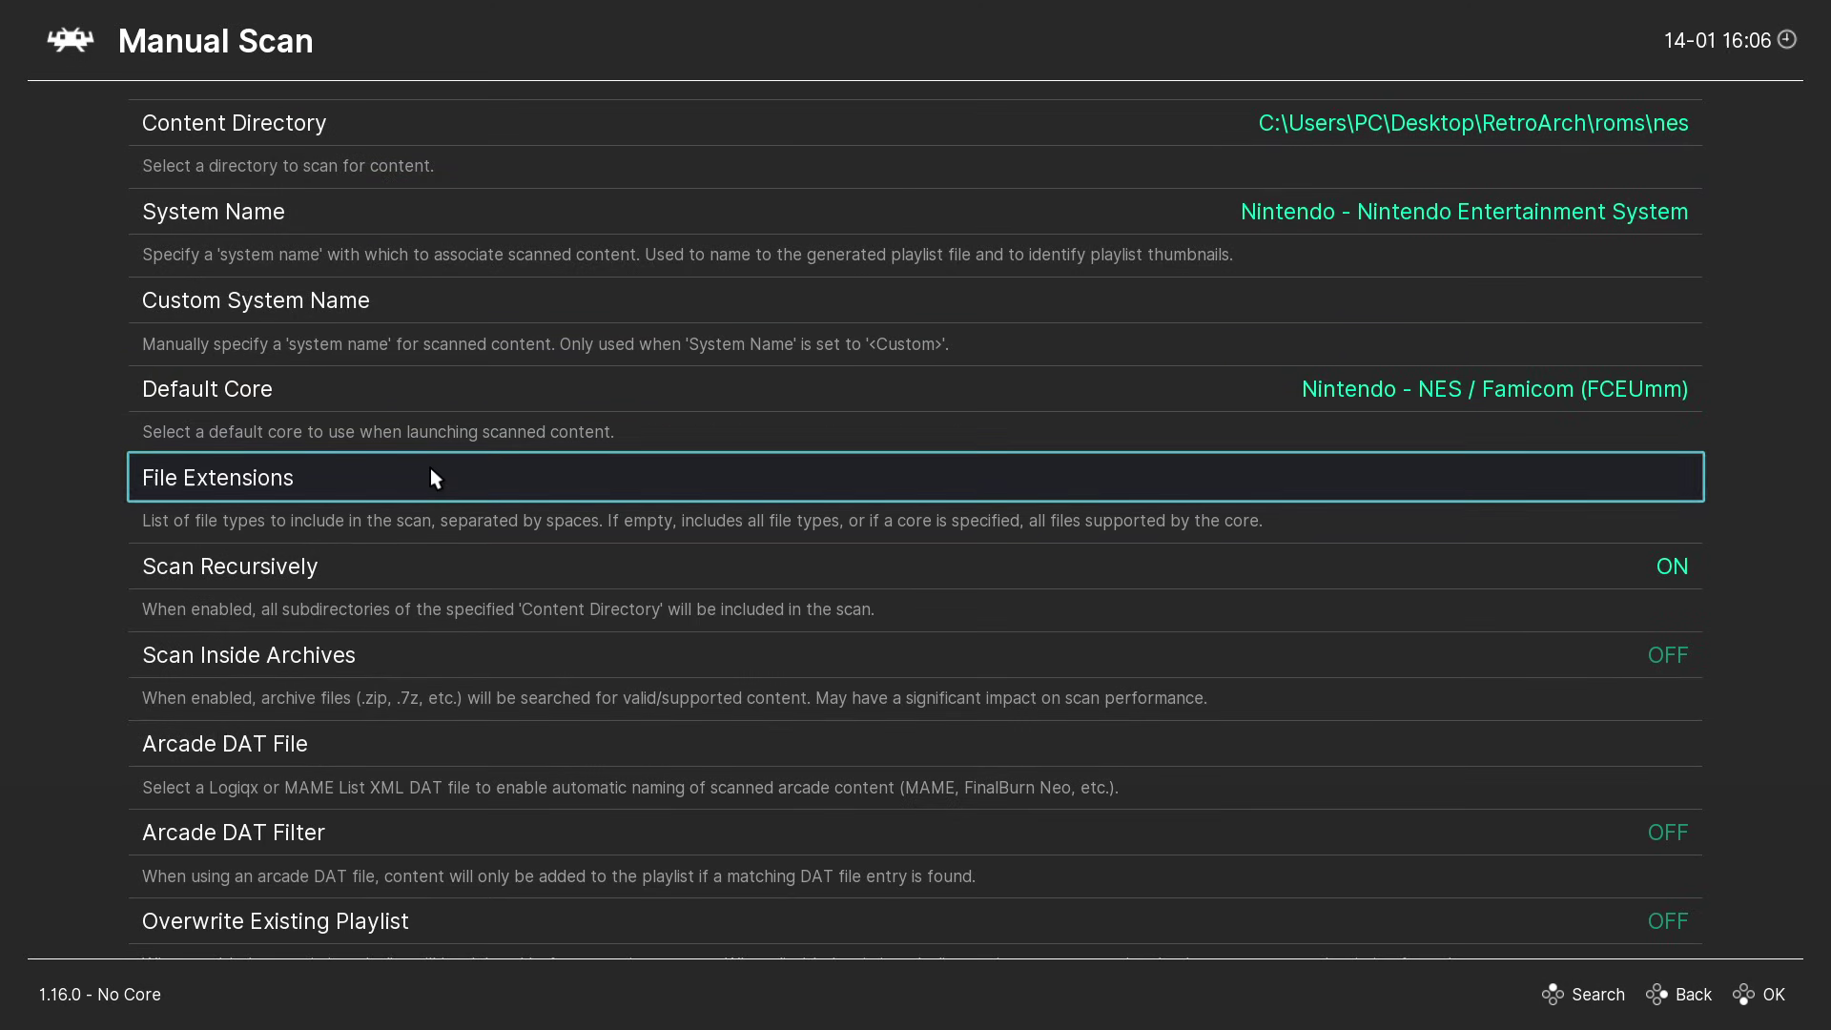
Turn Scan Inside Archives on, start the scan, and back out to the sidebar.
{"action": "scroll", "coordinate": [434, 477], "scroll_direction": "down", "scroll_amount": 1}
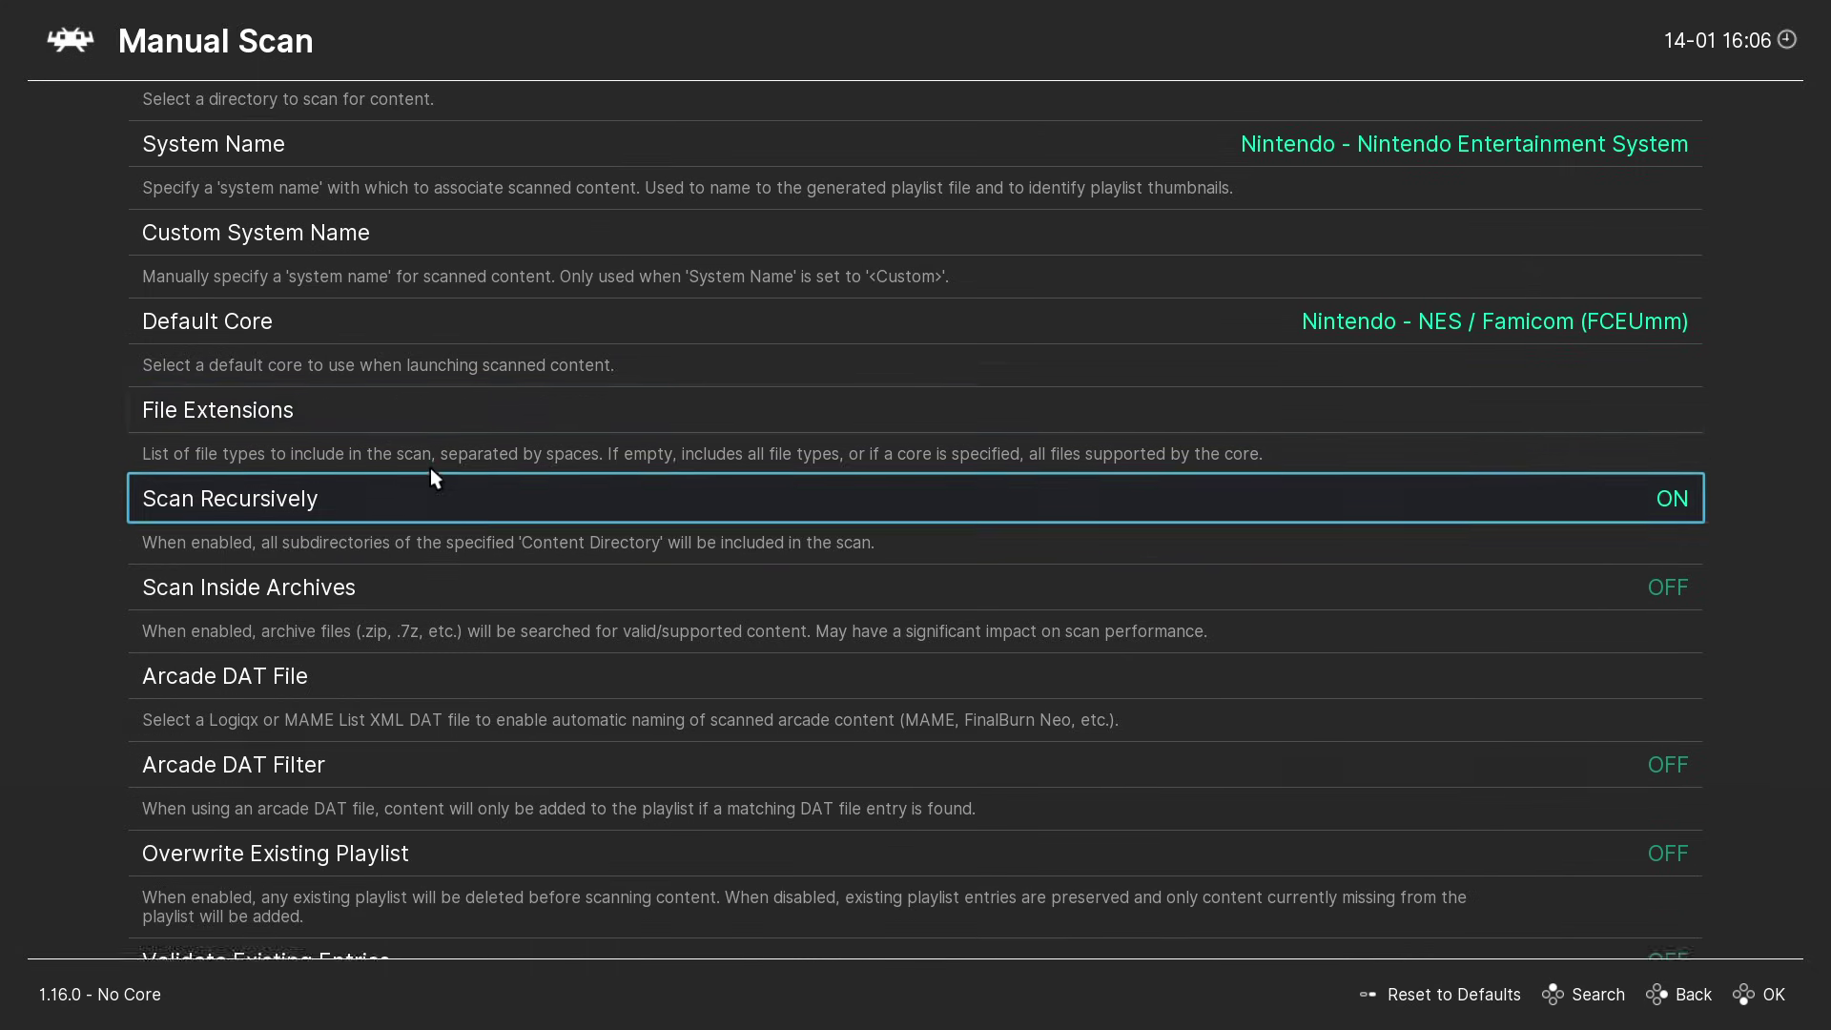
{"action": "left_click", "coordinate": [369, 587]}
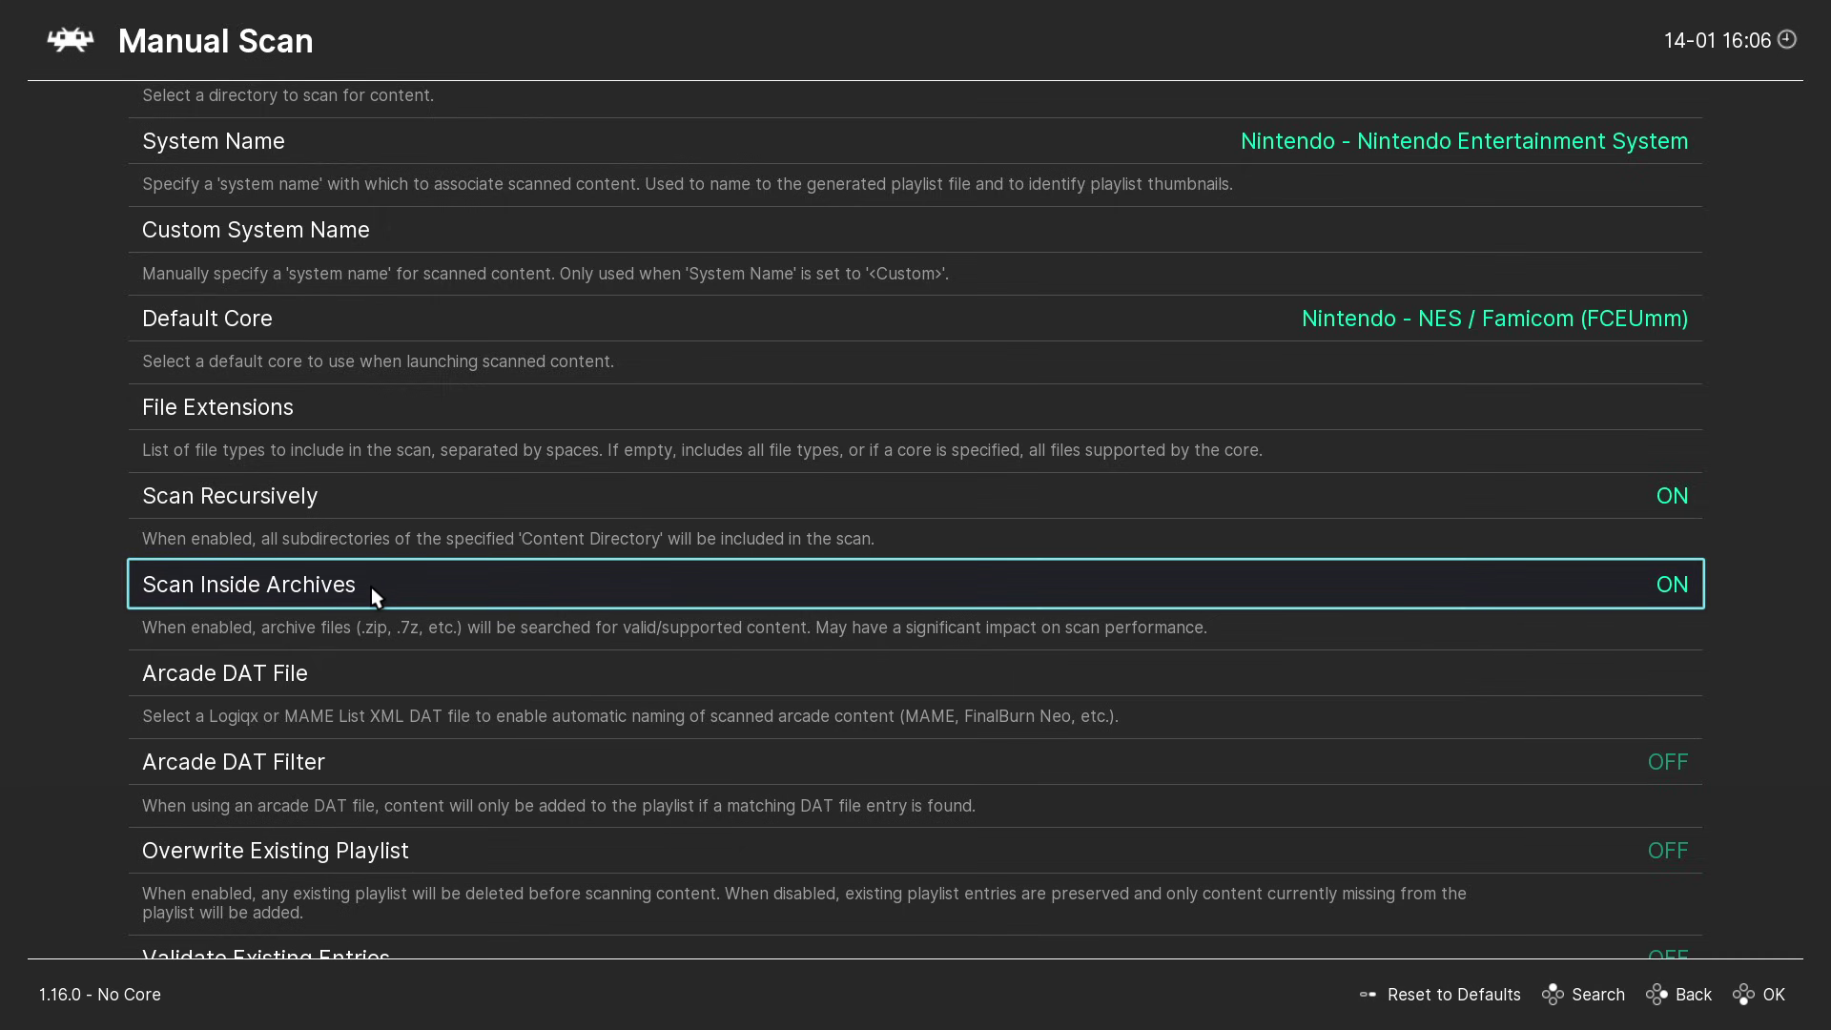
{"action": "scroll", "coordinate": [371, 587], "scroll_direction": "down", "scroll_amount": 3}
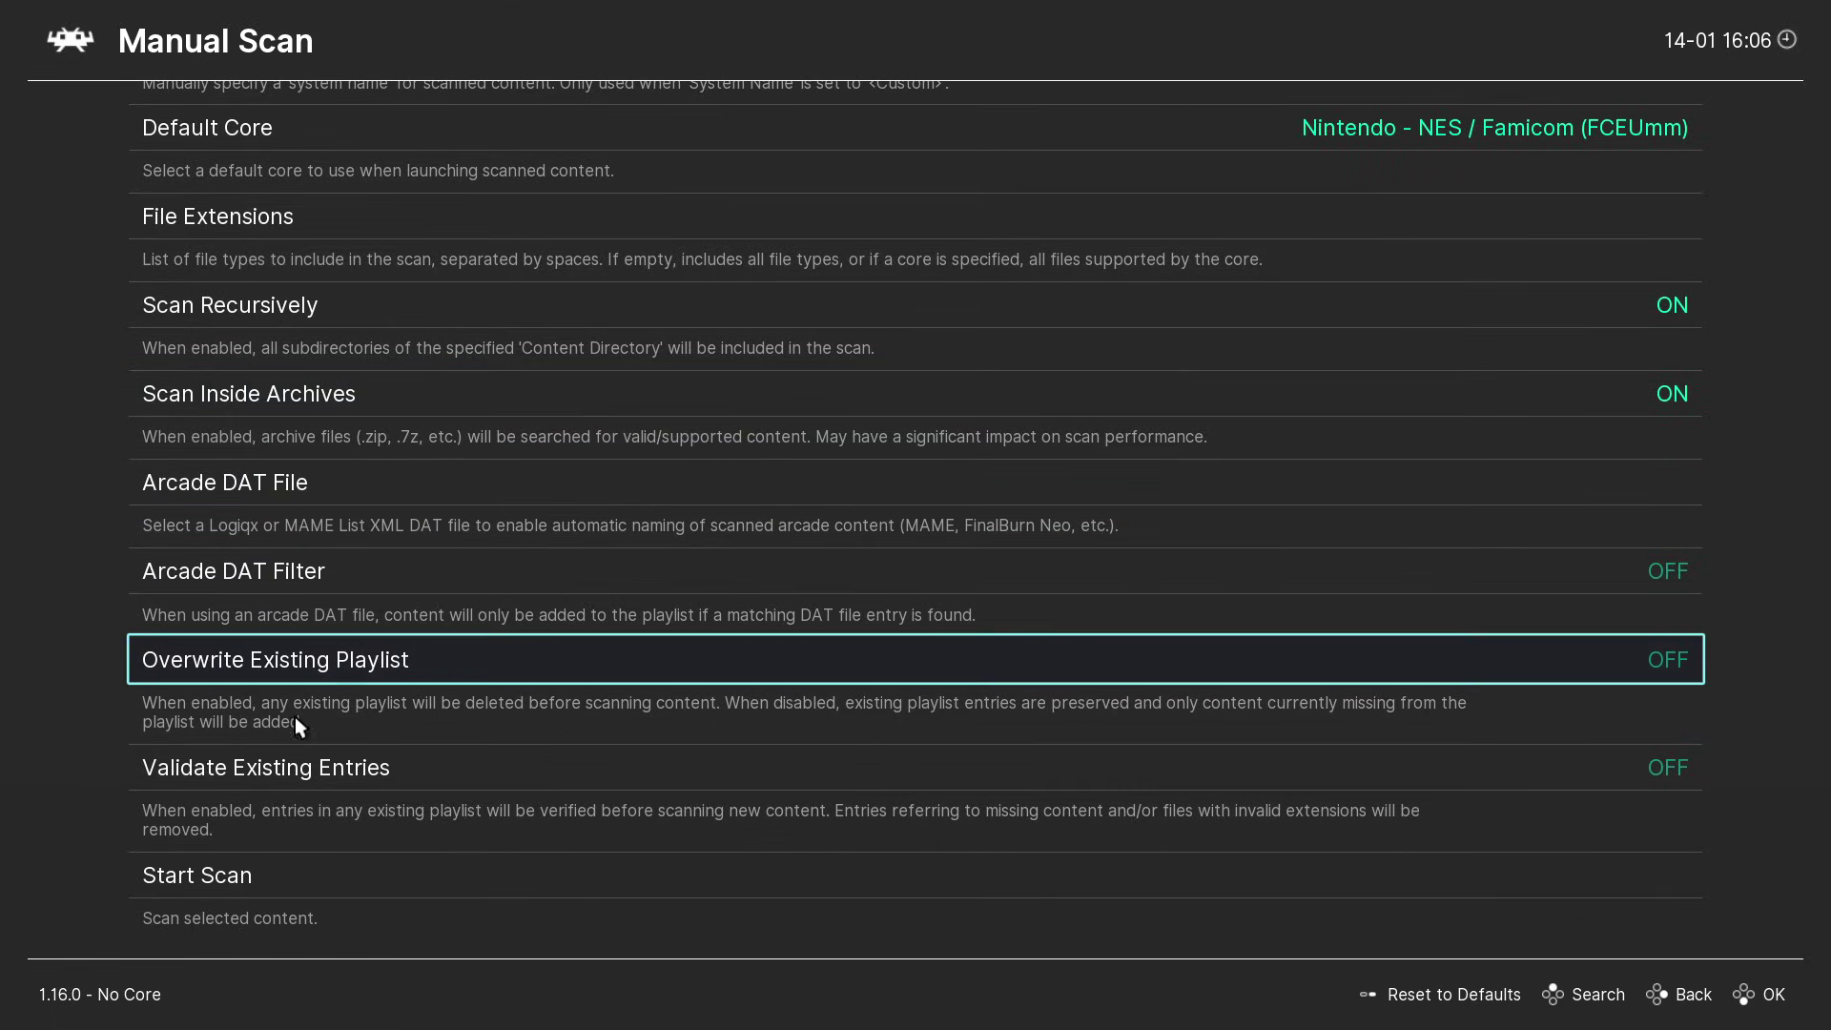
{"action": "left_click", "coordinate": [211, 873]}
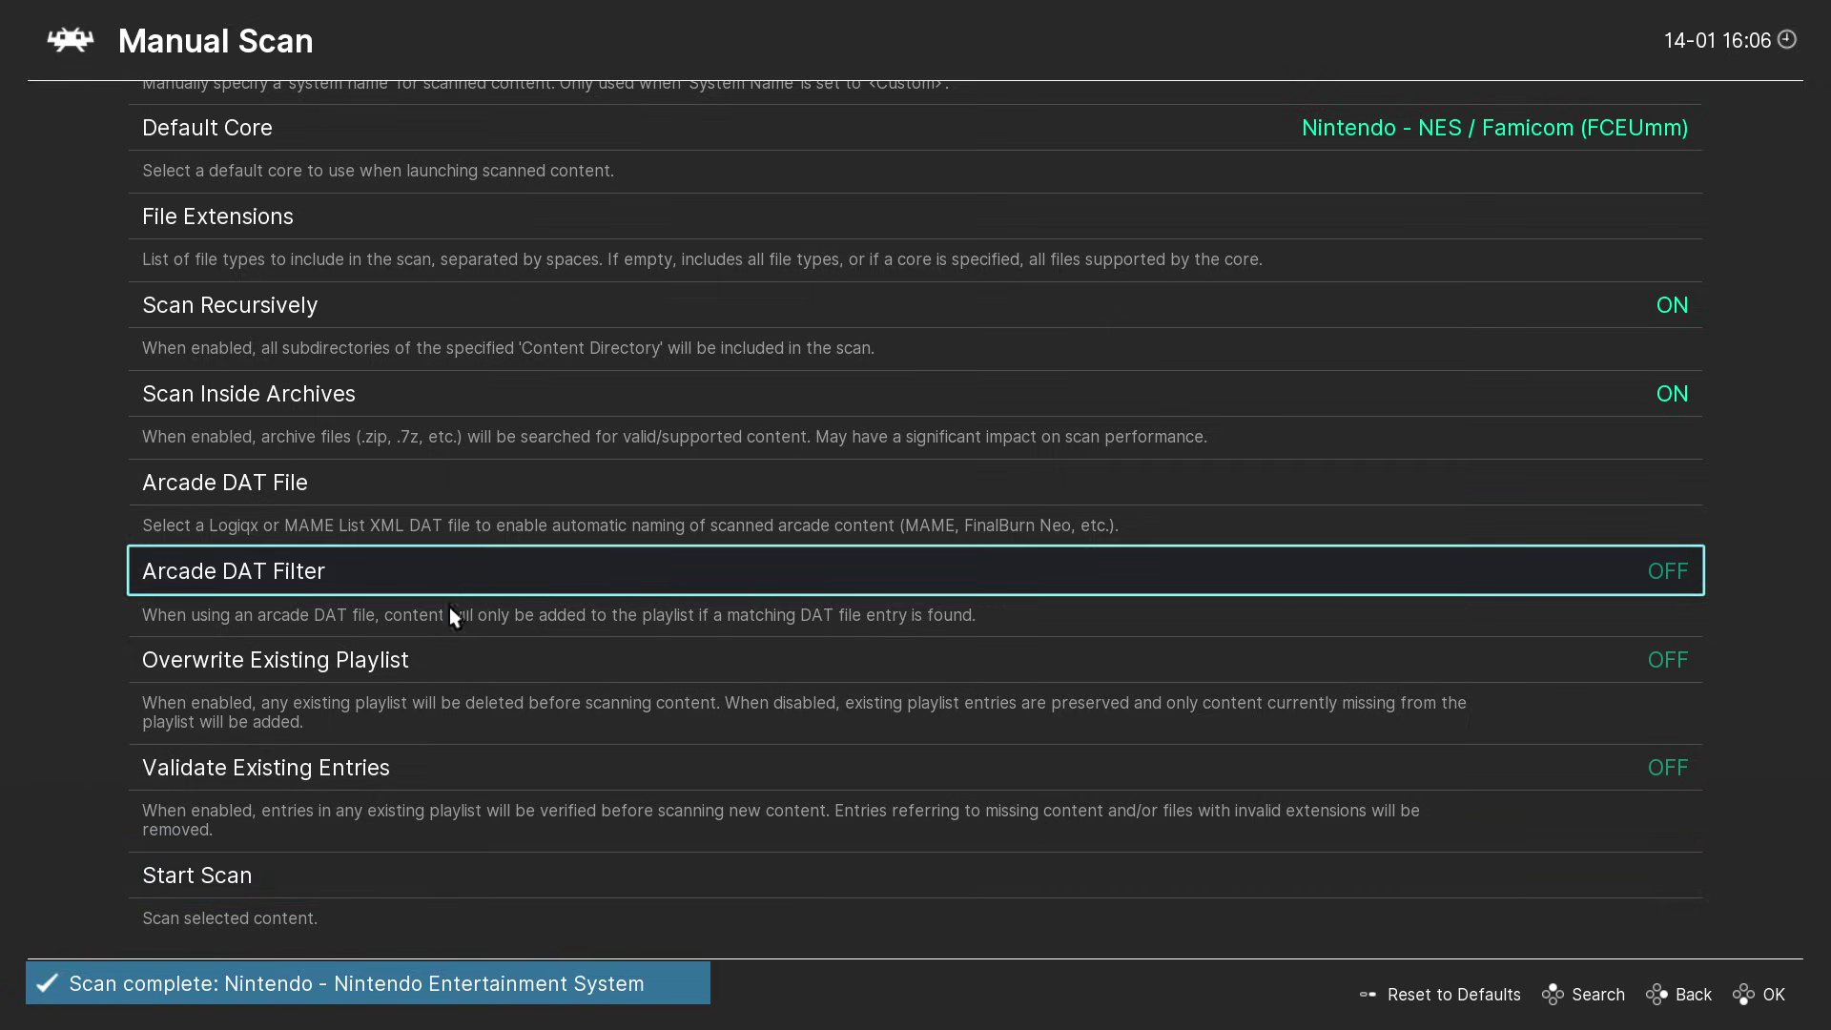
{"action": "right_click", "coordinate": [479, 538]}
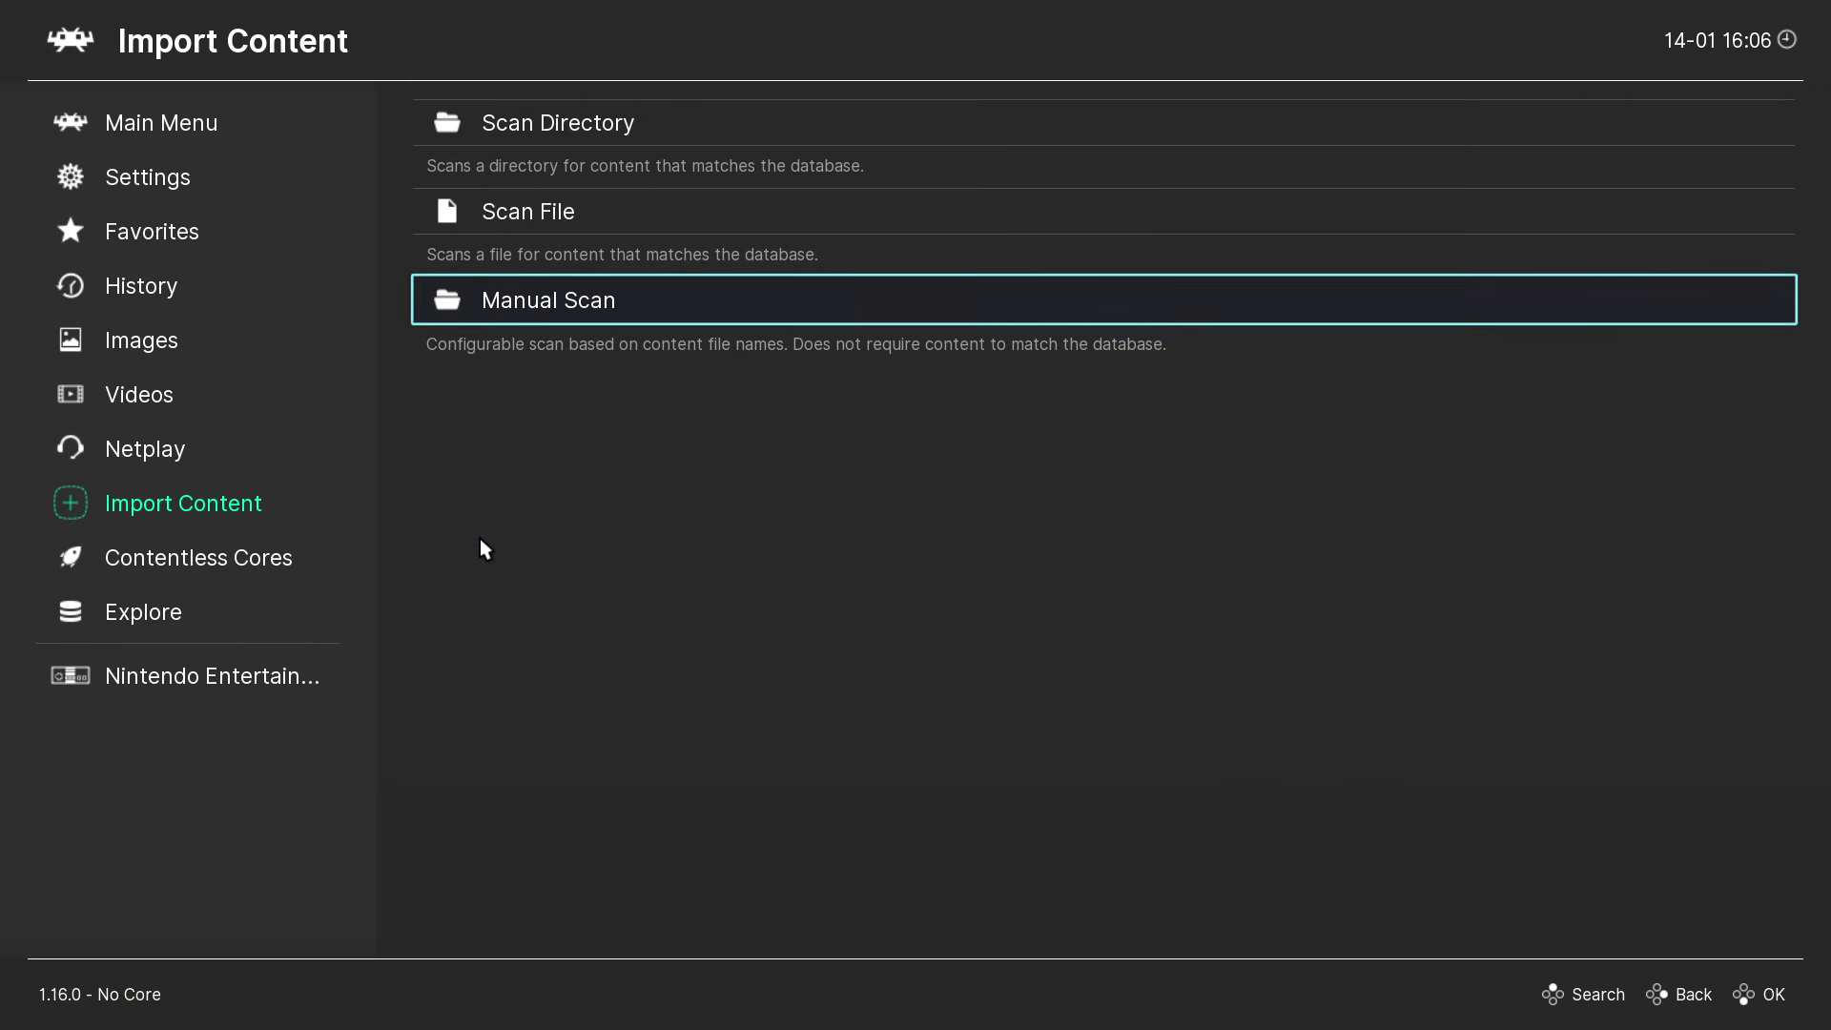
{"action": "right_click", "coordinate": [479, 538]}
Open the Nintendo Entertainment System playlist and select Legend of Zelda, The (USA).
{"action": "left_click", "coordinate": [184, 679]}
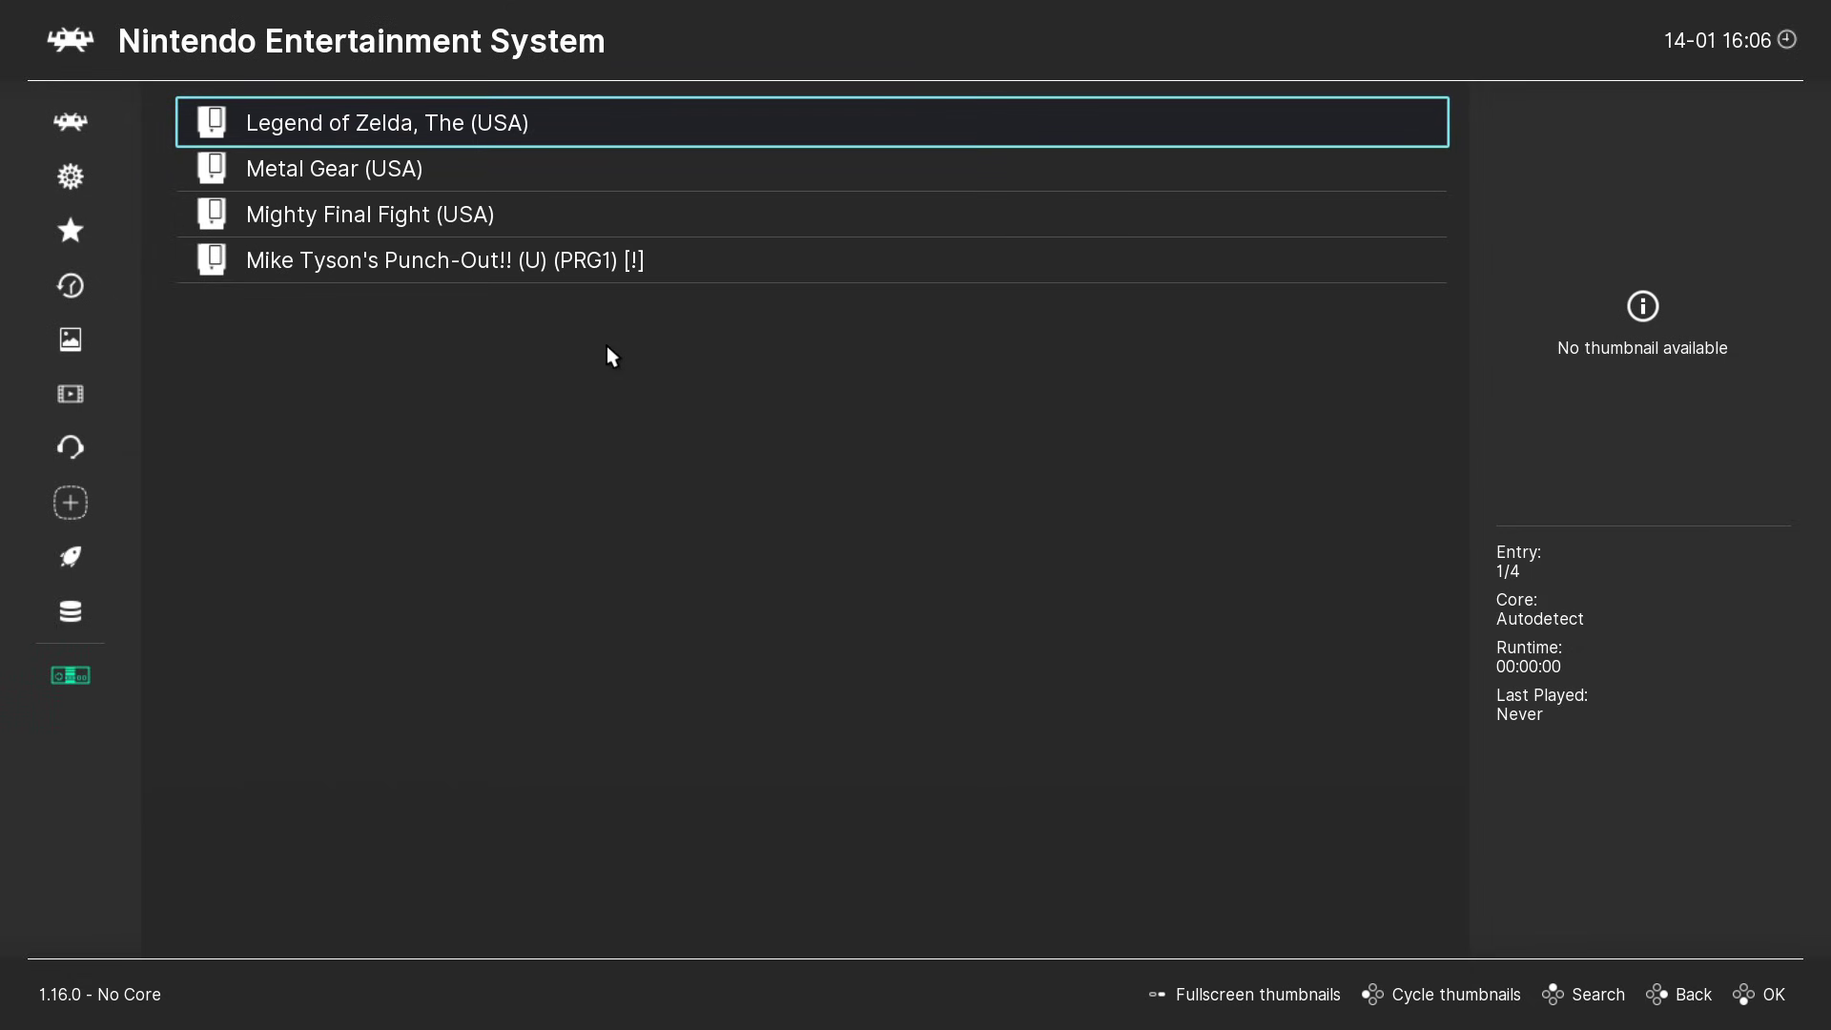
{"action": "left_click", "coordinate": [461, 128]}
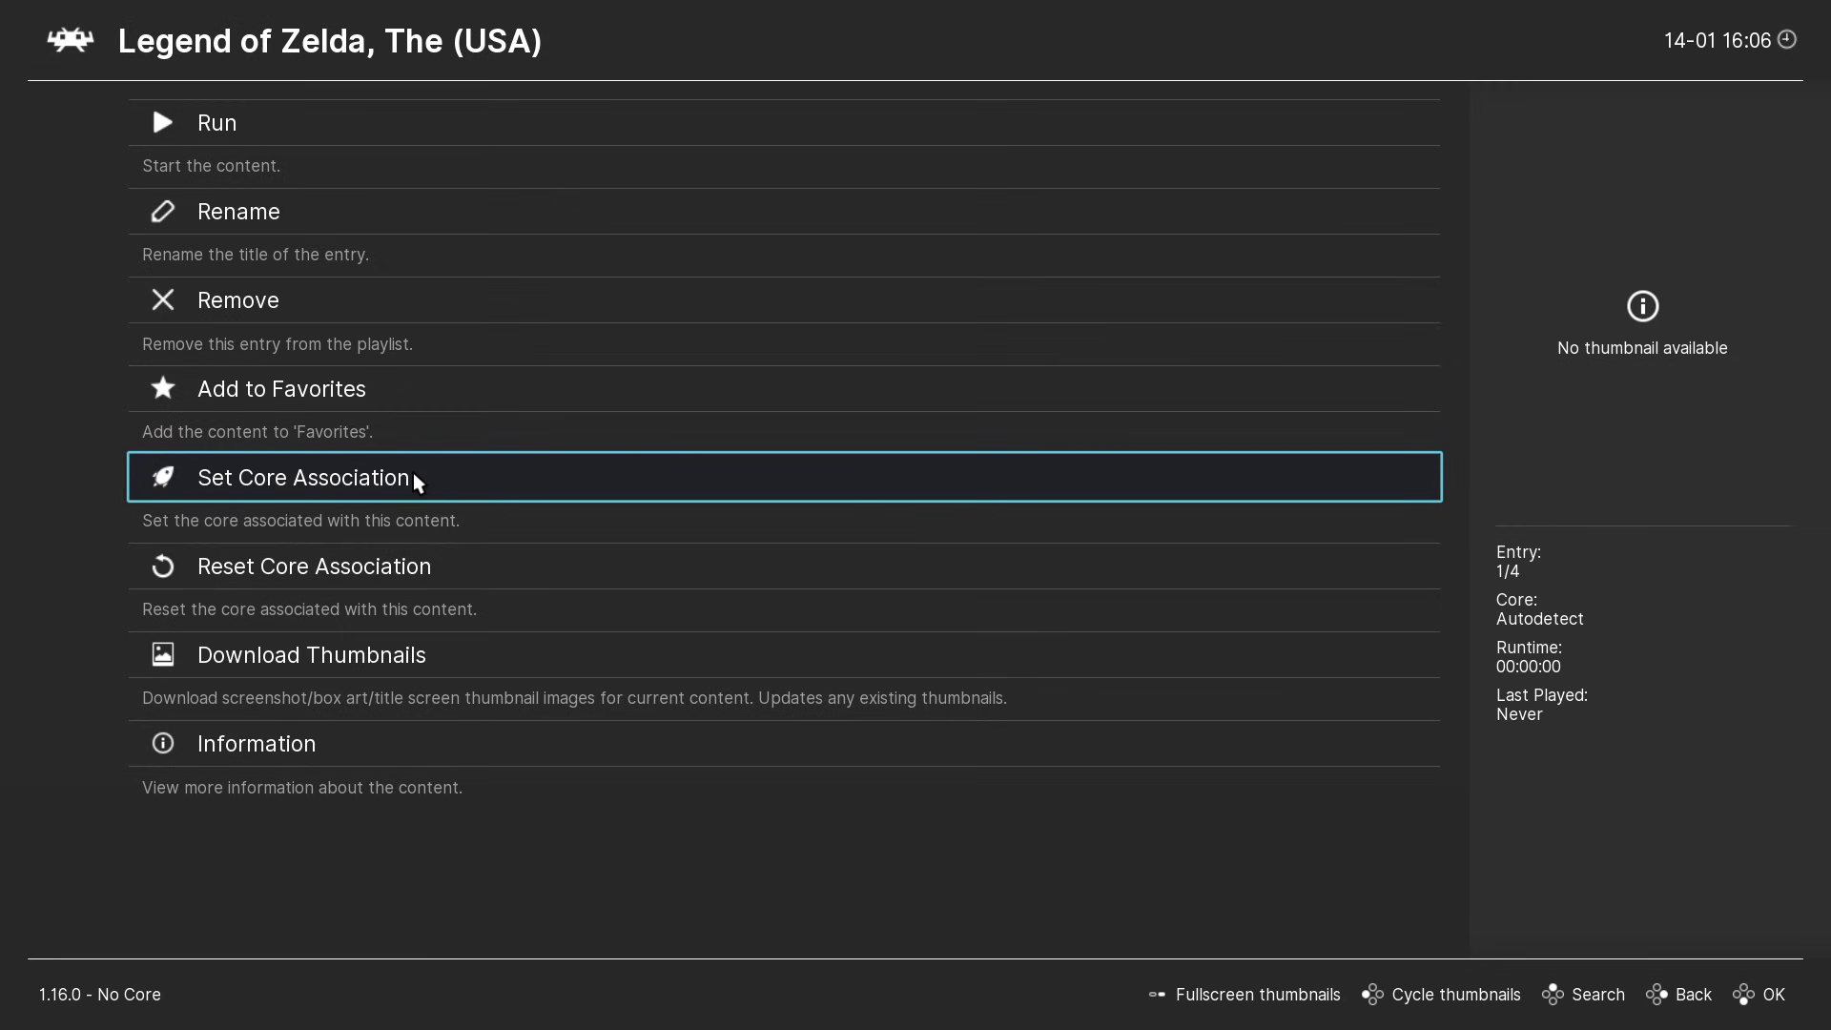
Run Legend of Zelda, The (USA) to its title screen, then quit with Esc.
{"action": "left_click", "coordinate": [352, 656]}
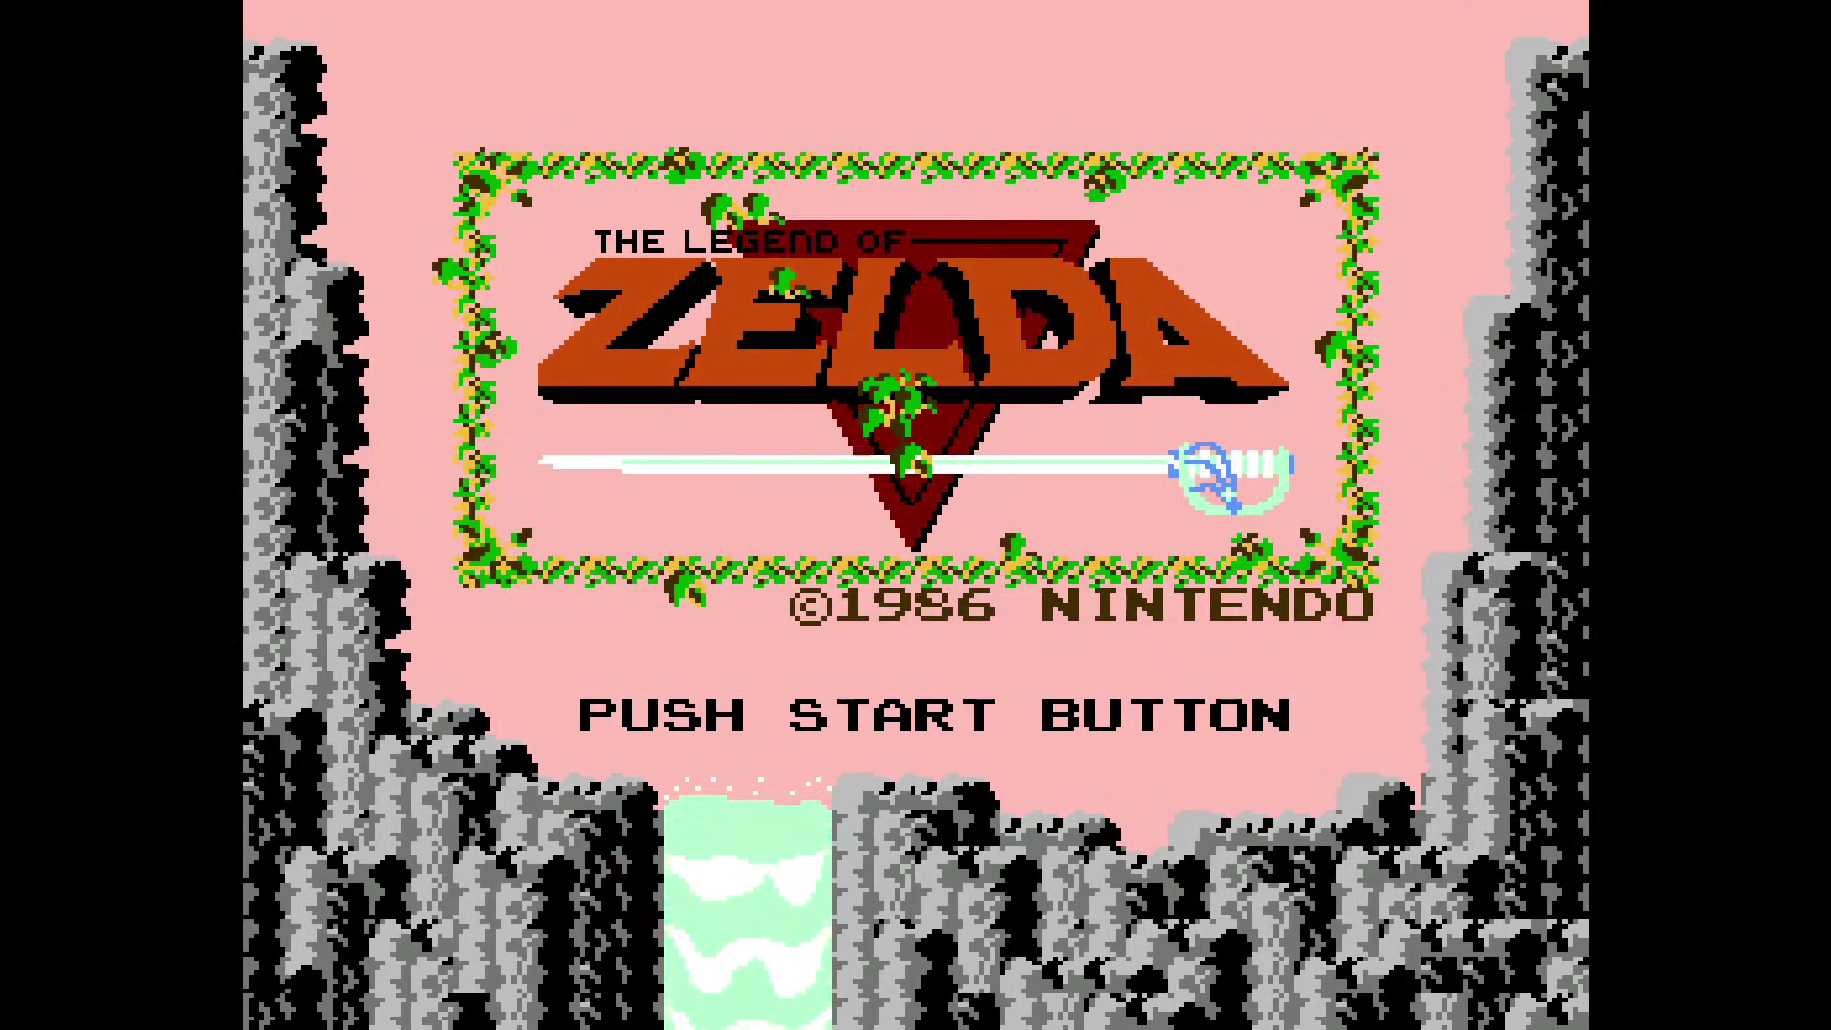
{"action": "key", "text": "Escape"}
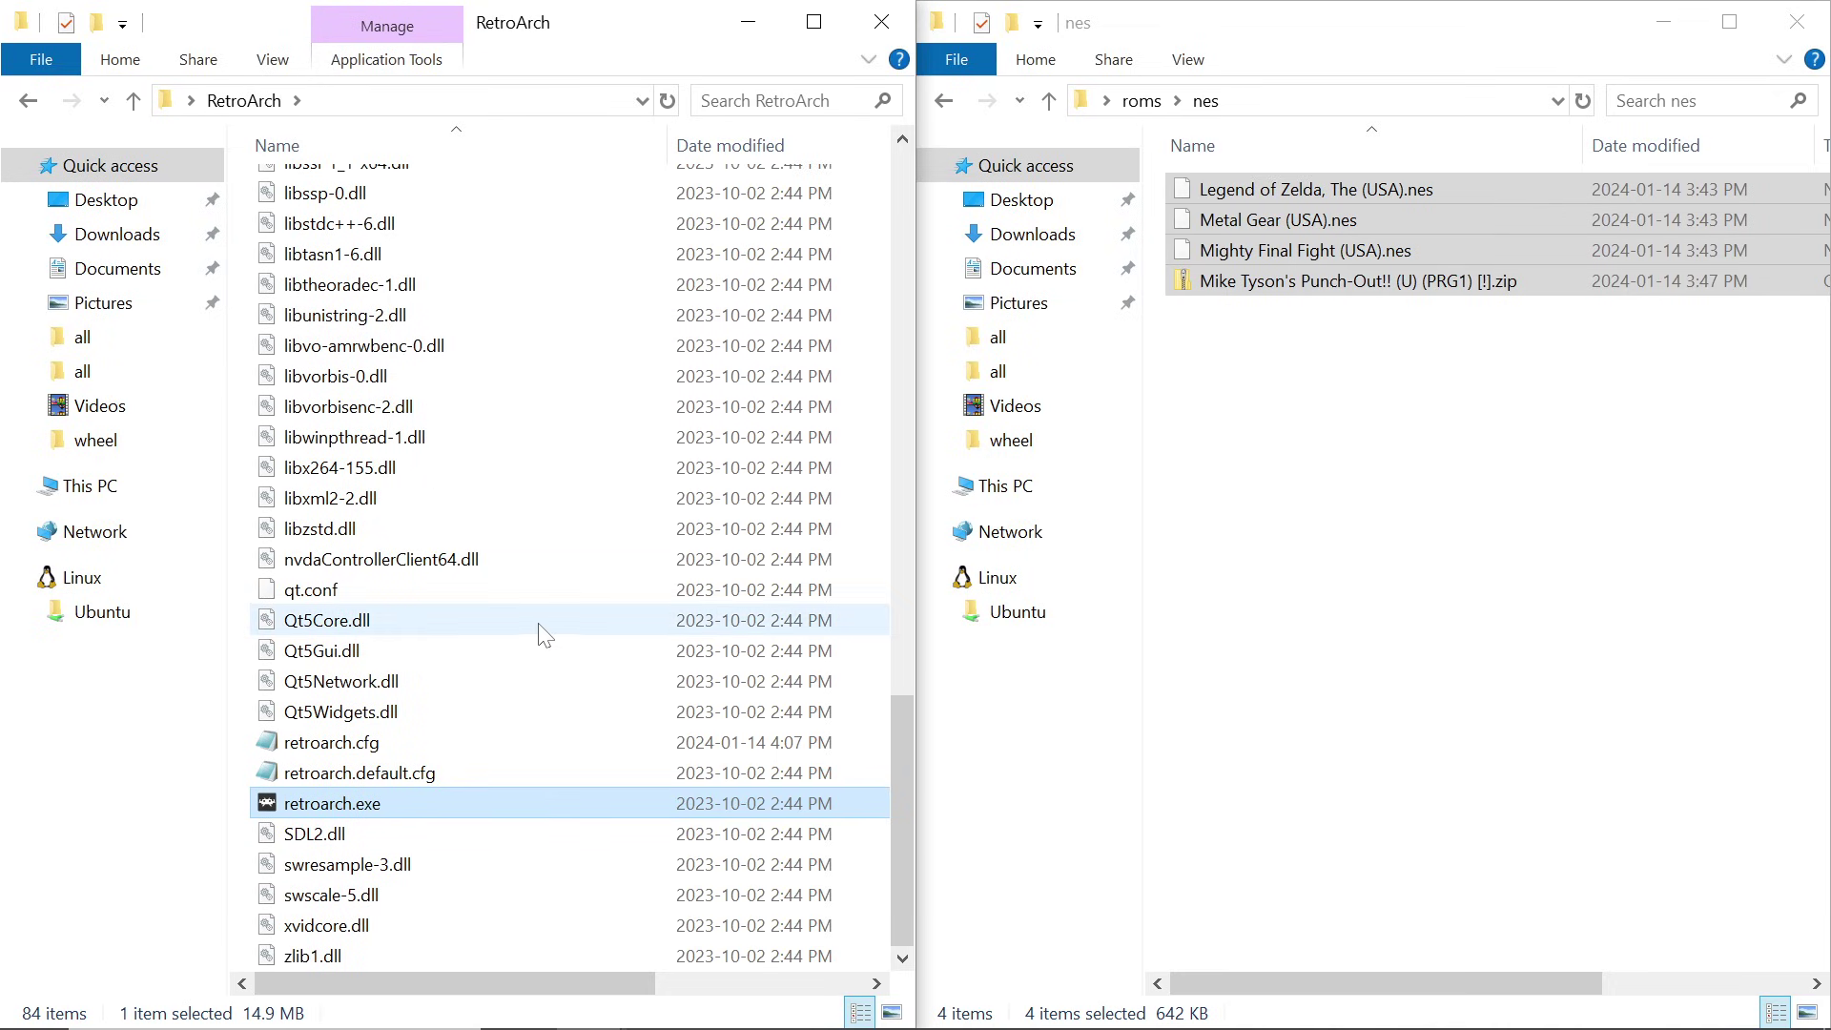
Relaunch RetroArch from retroarch.exe in the RetroArch folder.
{"action": "double_click", "coordinate": [452, 807]}
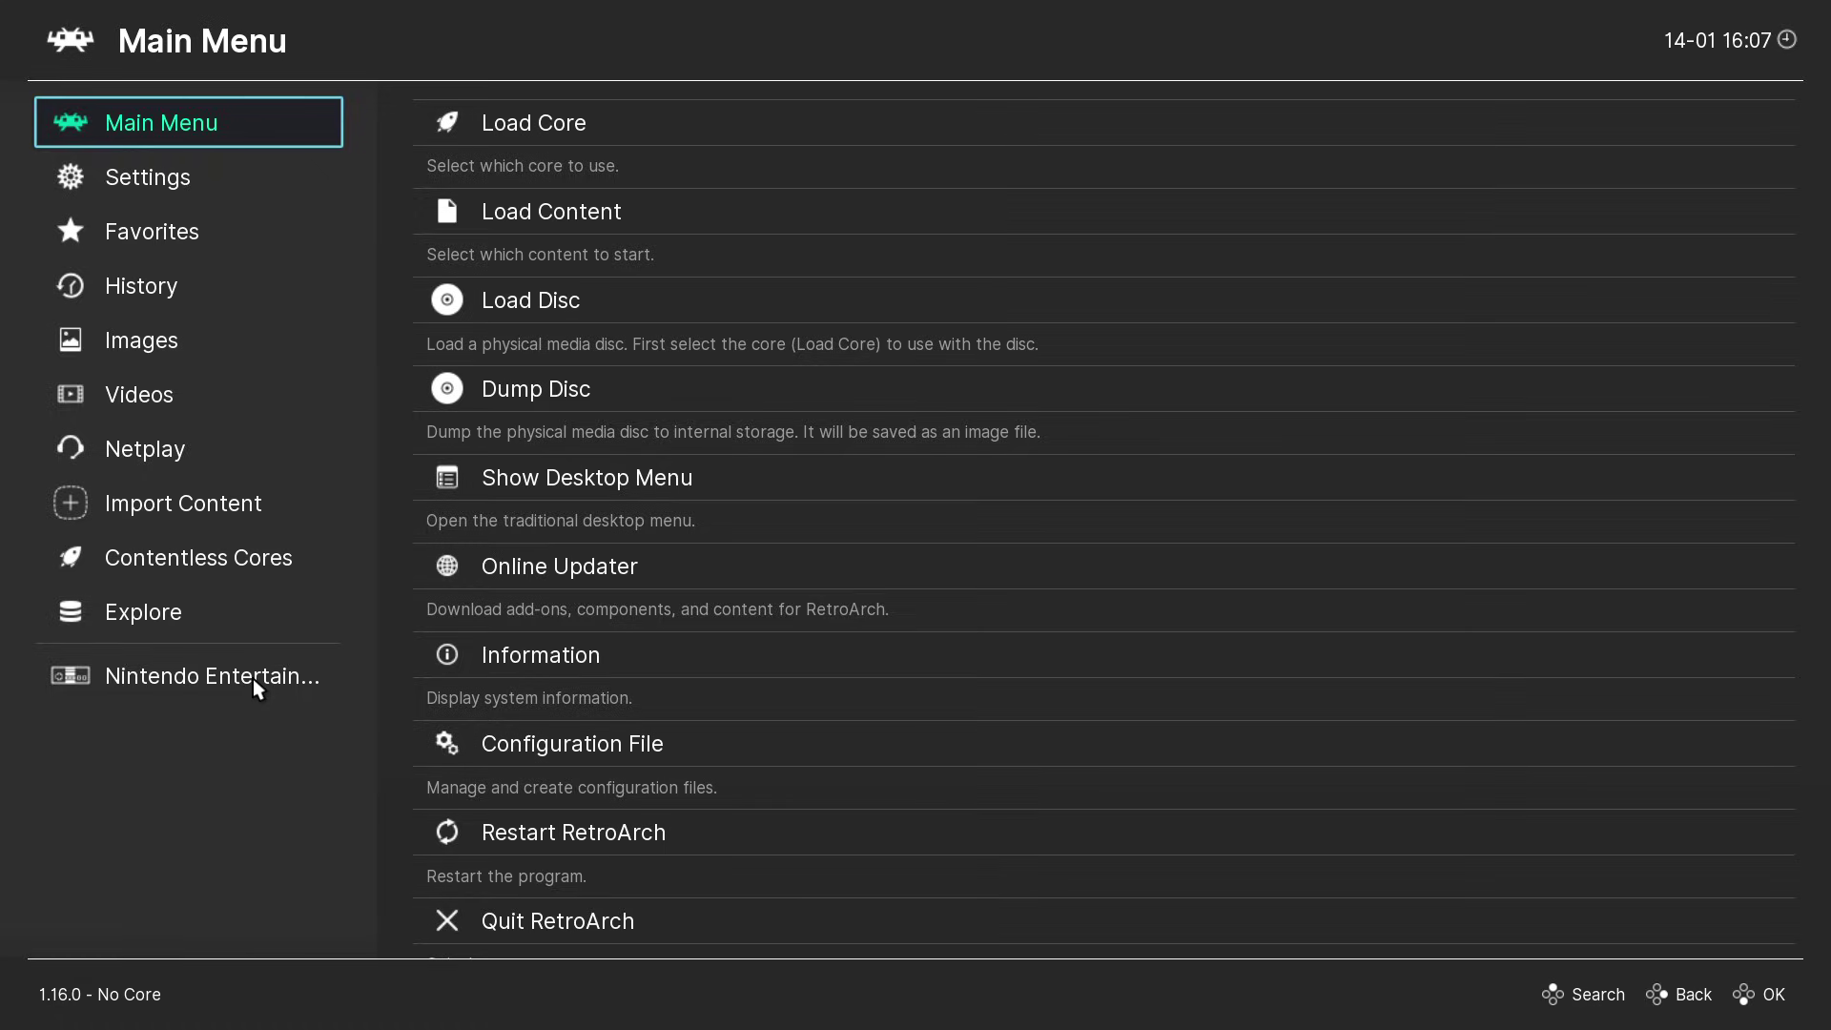
Open the NES playlist and download thumbnails for Mike Tyson's Punch-Out!! from its entry options.
{"action": "left_click", "coordinate": [257, 686]}
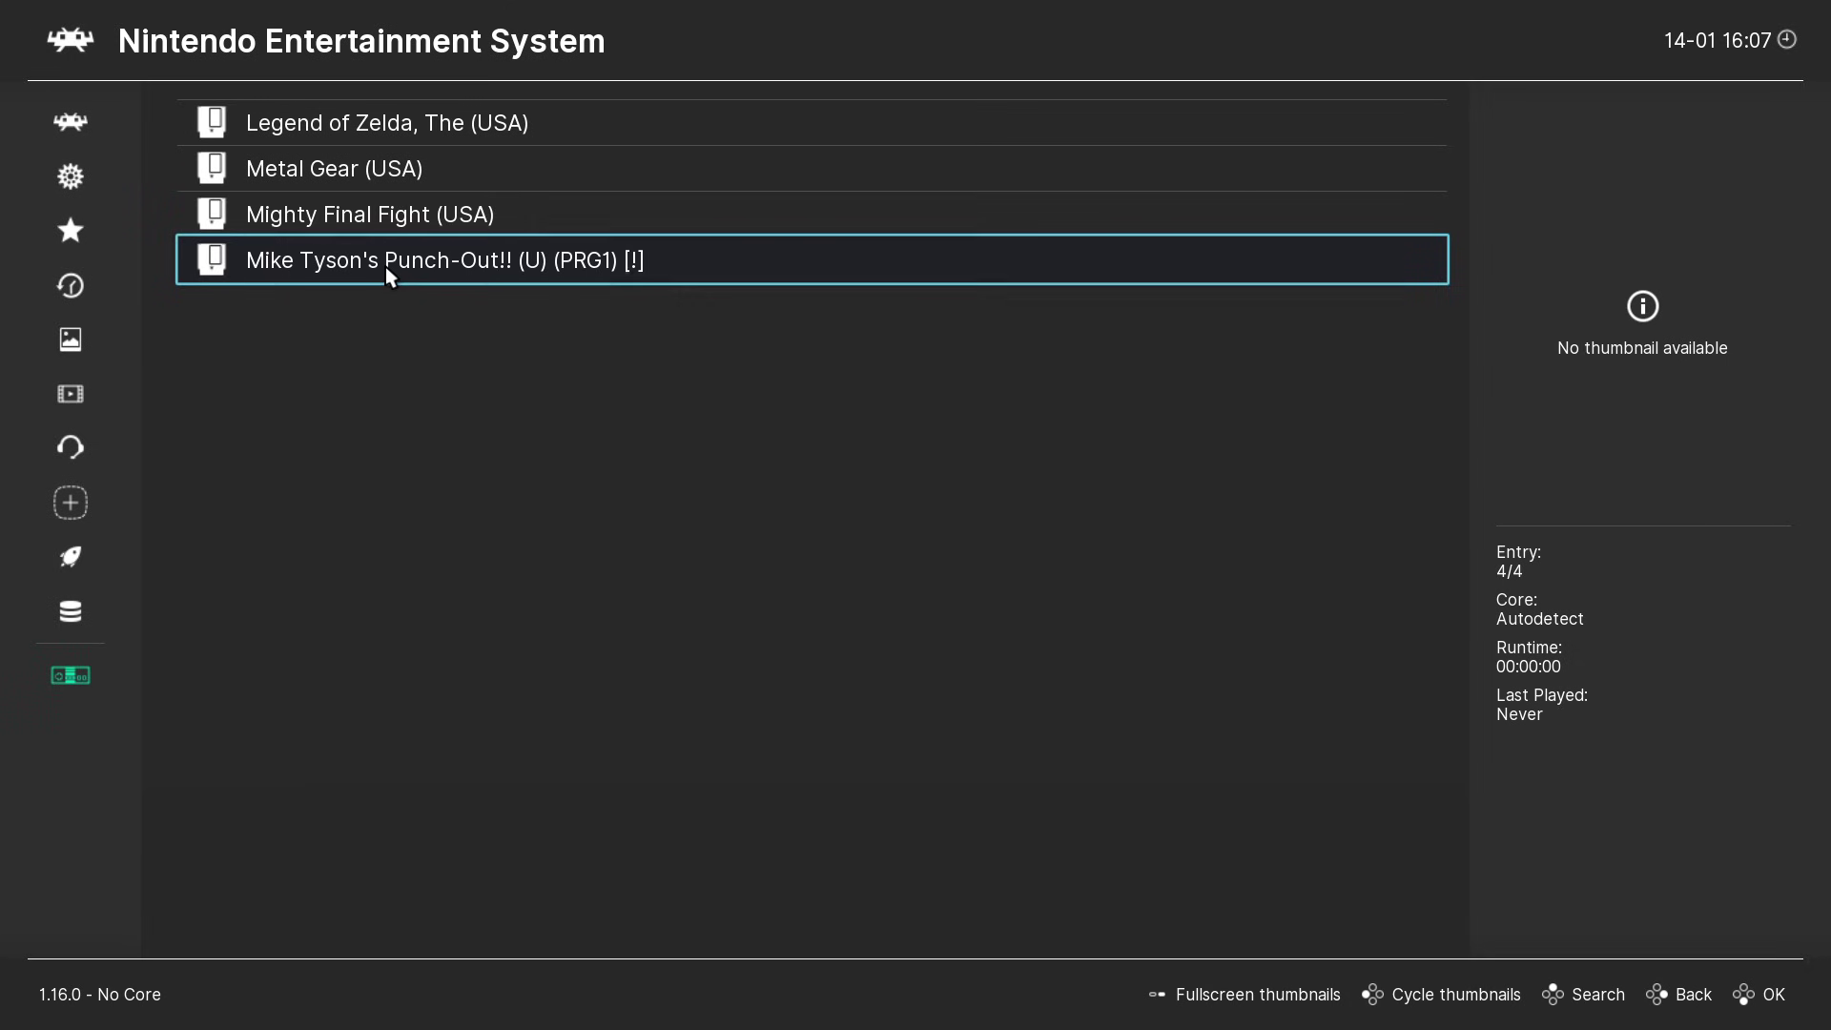
{"action": "left_click", "coordinate": [435, 270]}
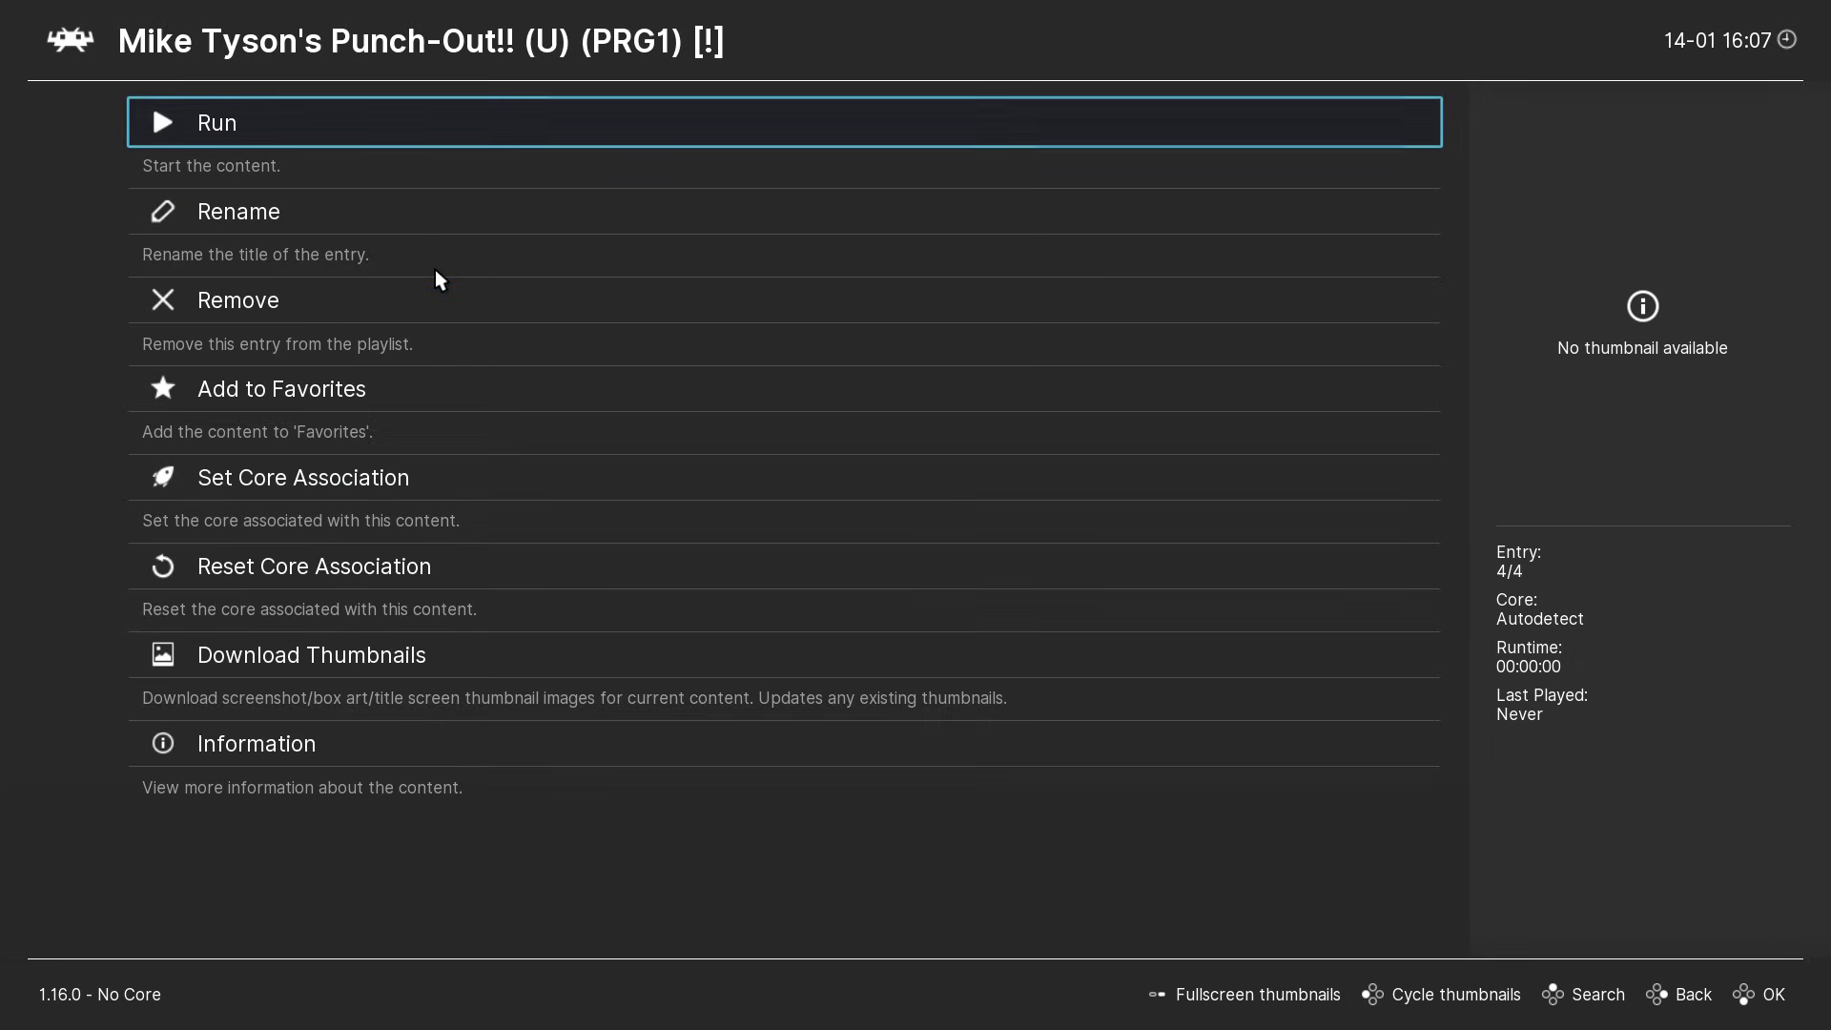
{"action": "left_click", "coordinate": [318, 656]}
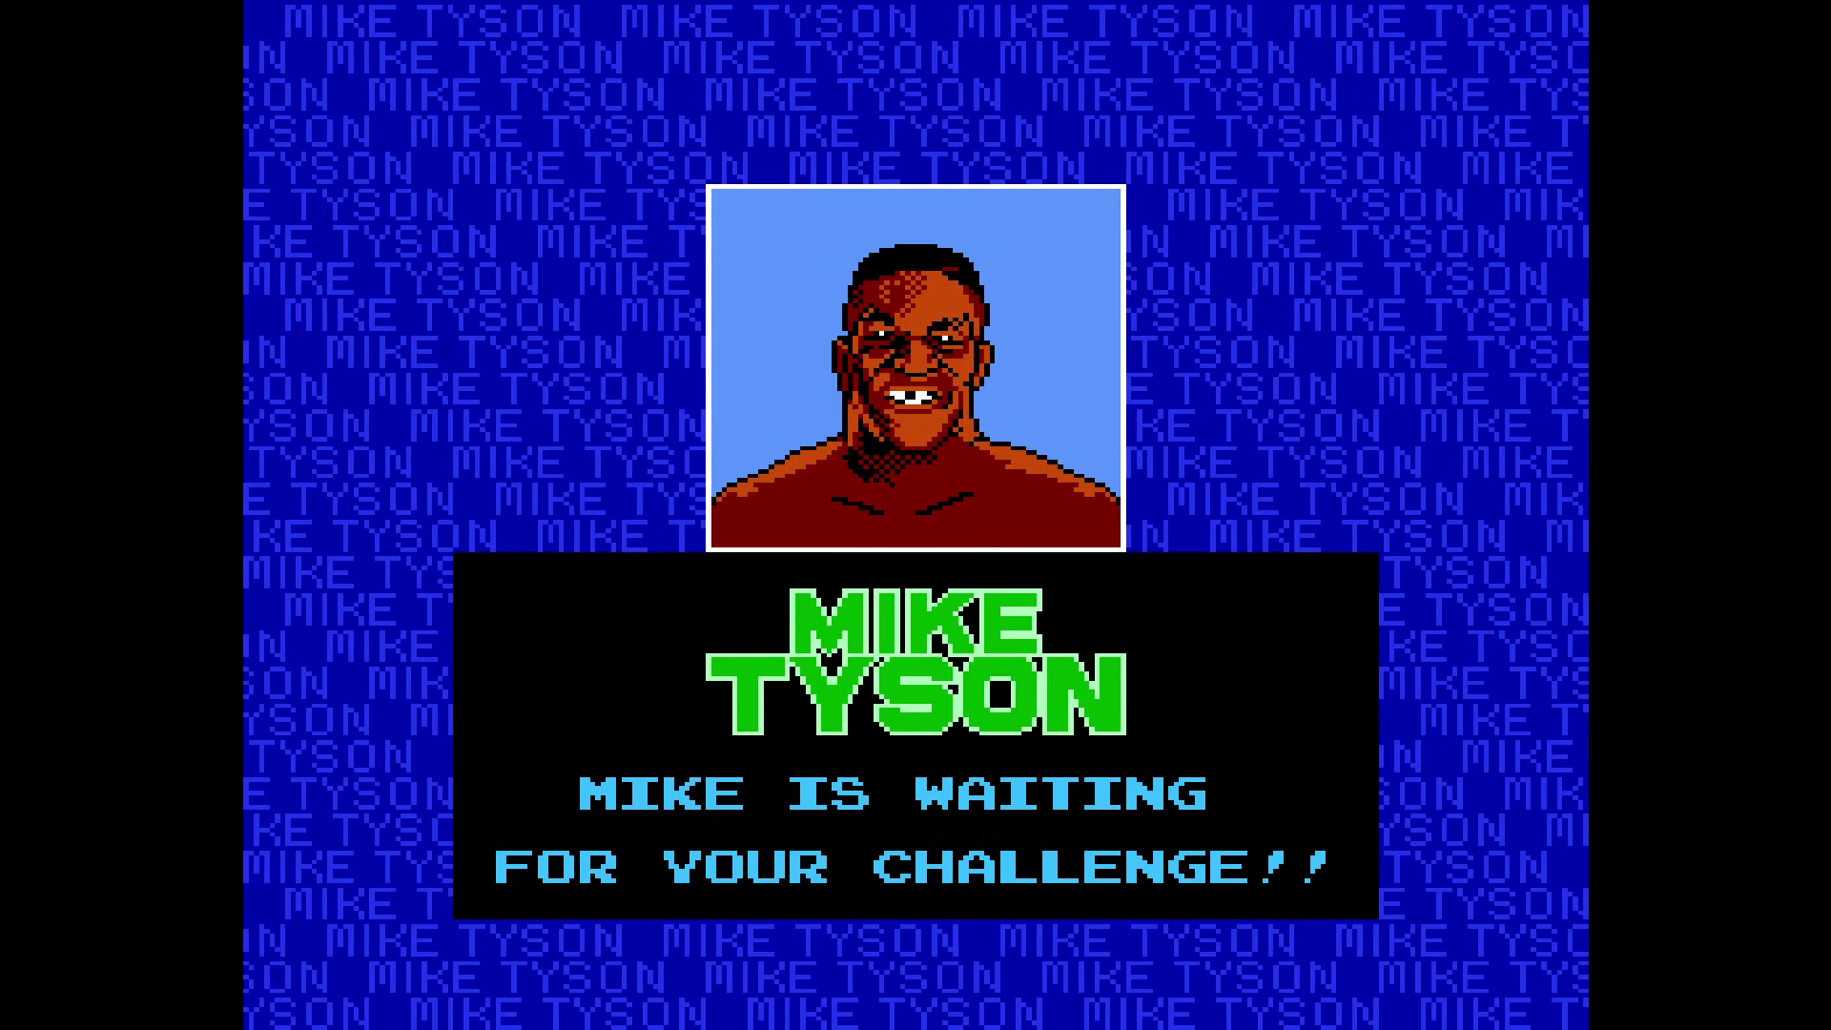
Bring up Punch-Out!!'s in-game Quick Menu and back out to the NES game list.
{"action": "key", "text": "F1"}
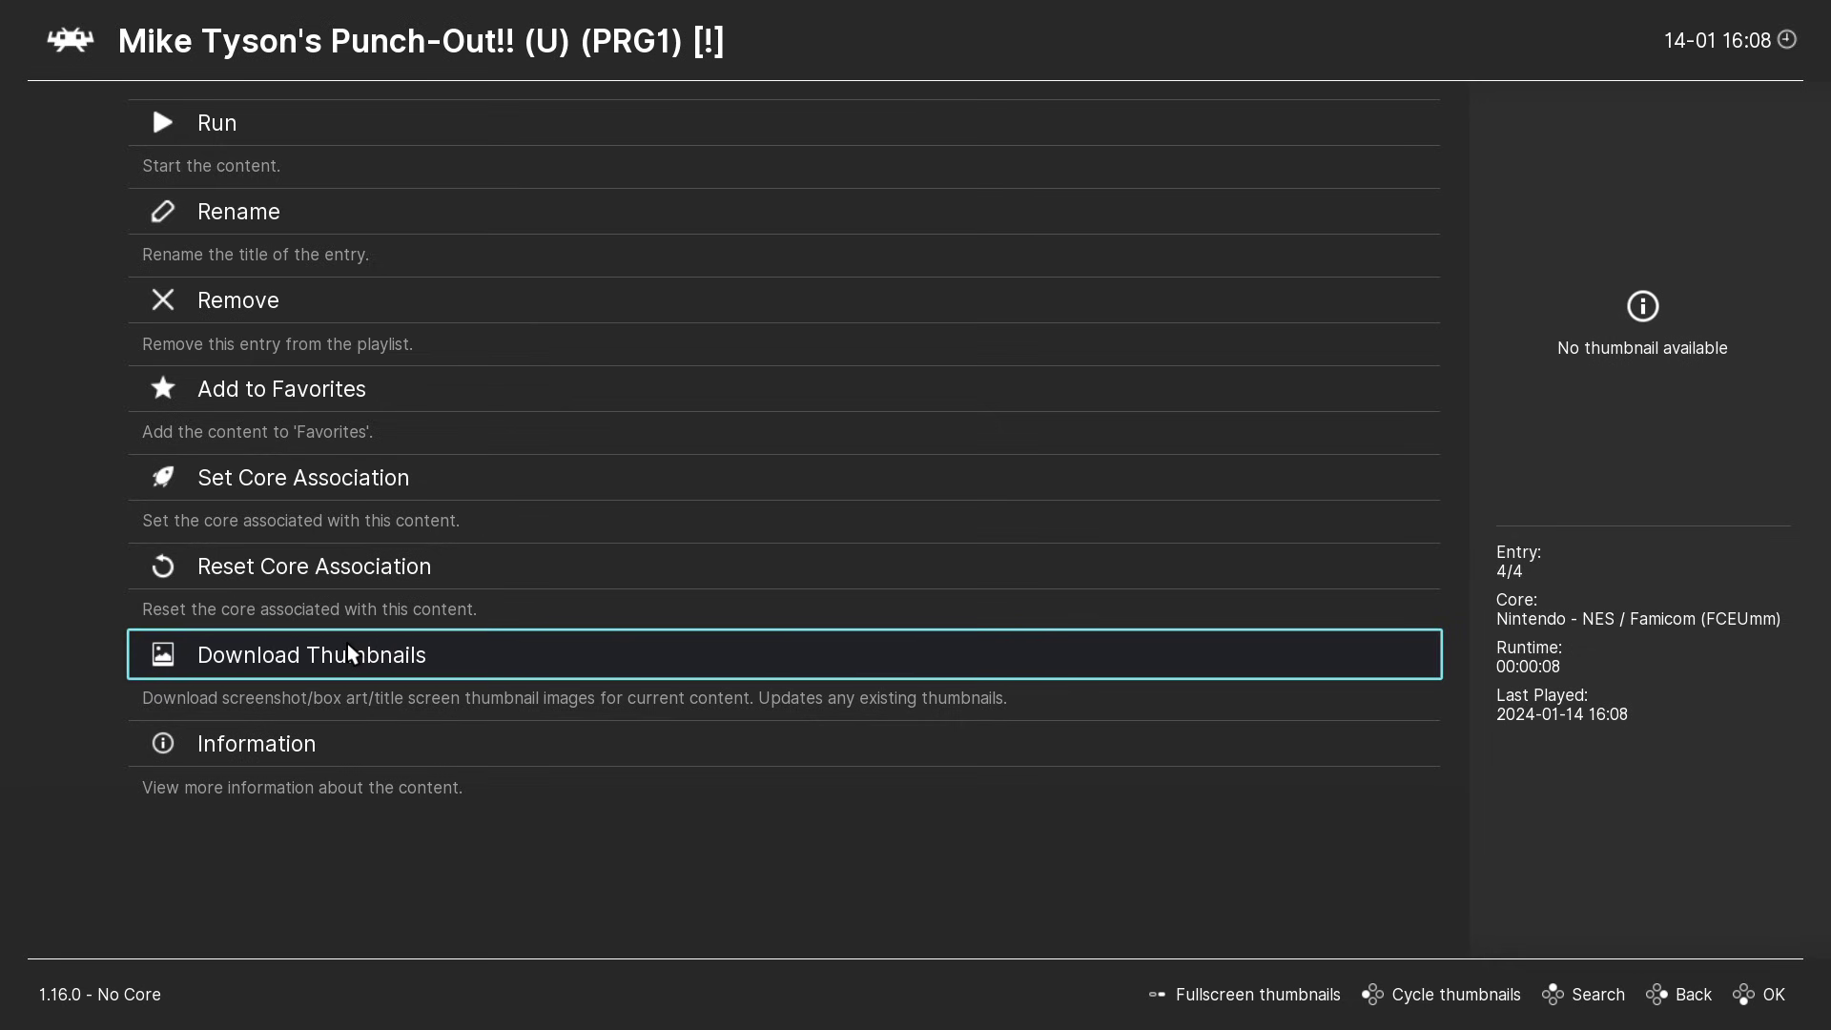
{"action": "right_click", "coordinate": [384, 818]}
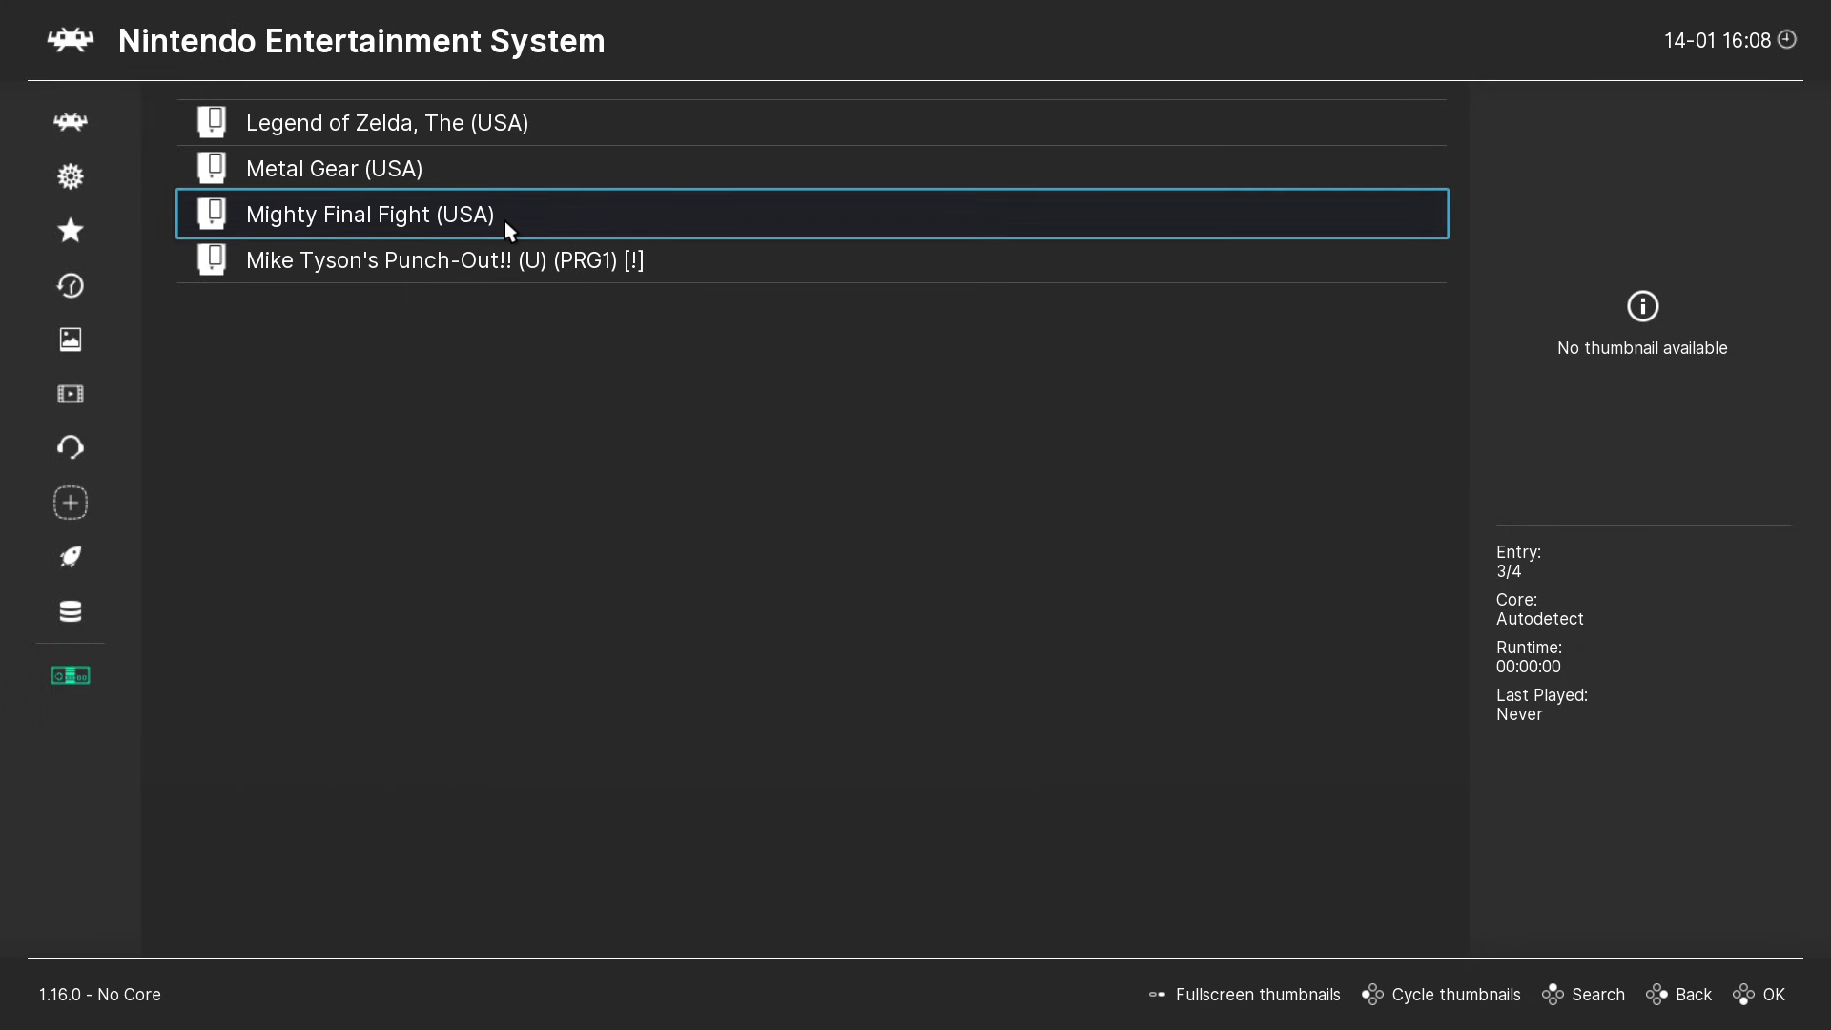
Run Download Thumbnails from each entry's options: Metal Gear, Mighty Final Fight, then Mike Tyson's Punch-Out!!
{"action": "left_click", "coordinate": [460, 181]}
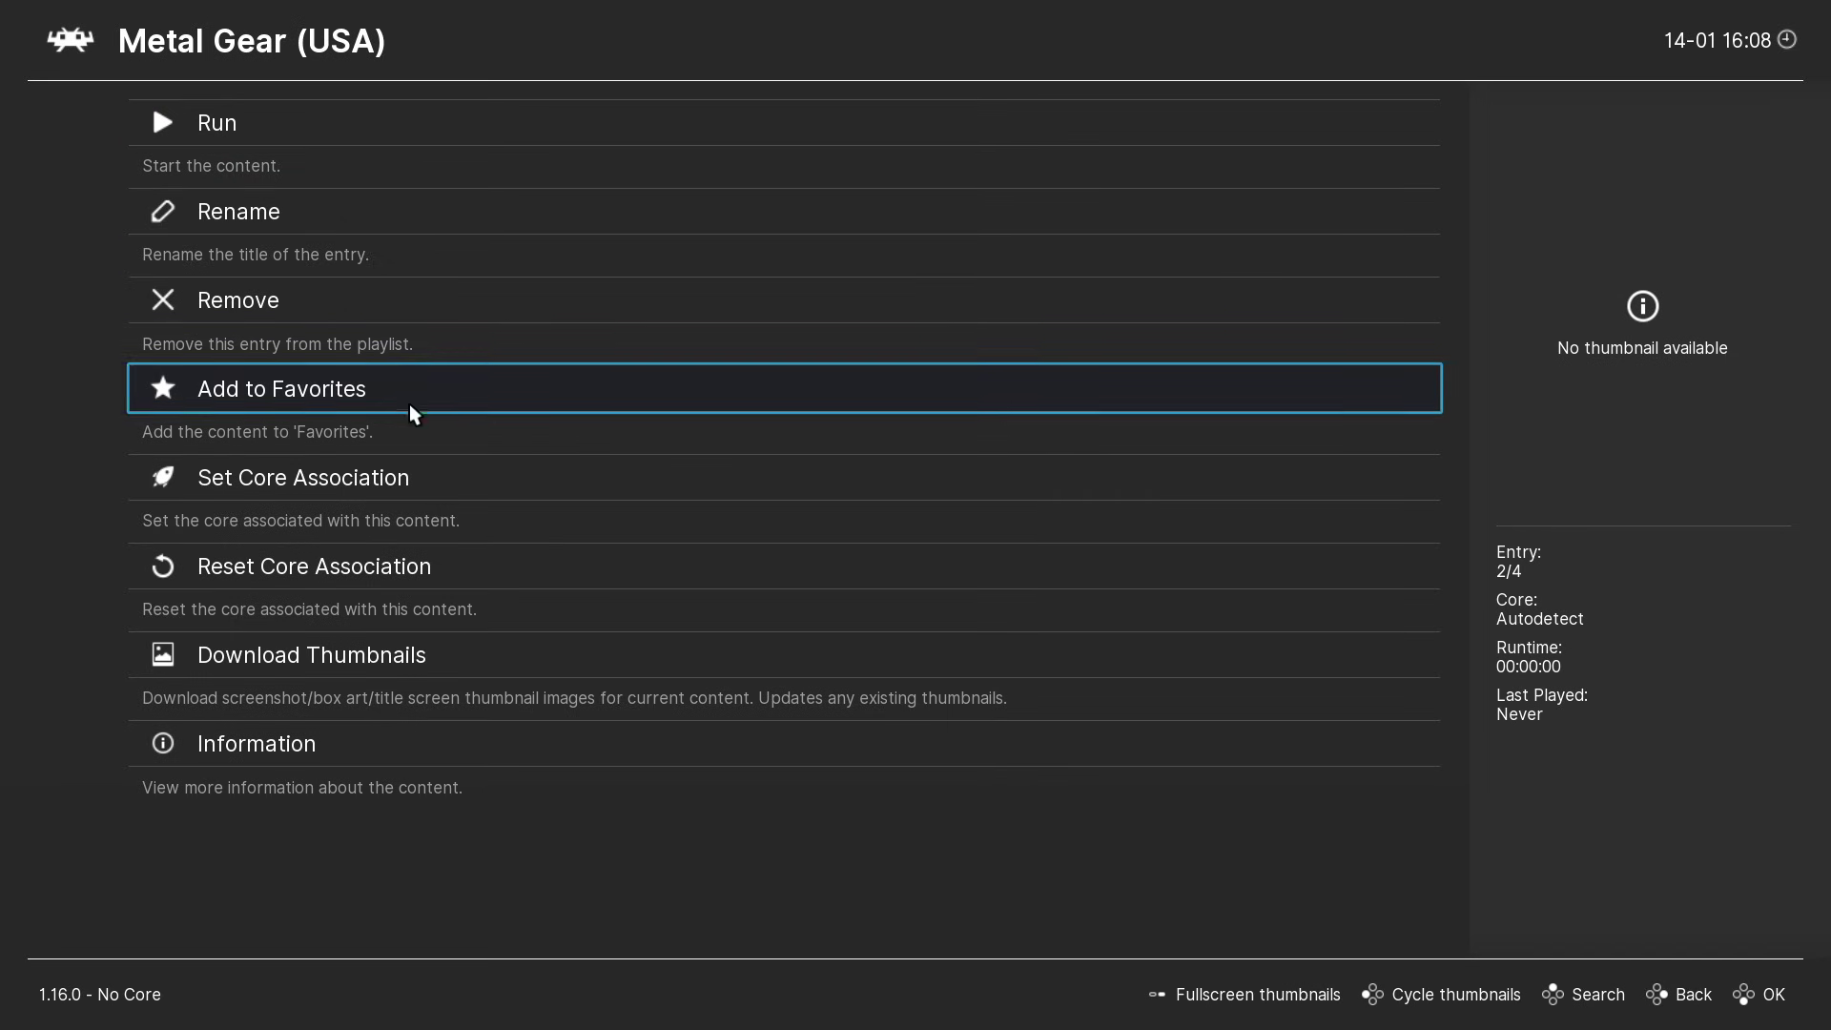
{"action": "left_click", "coordinate": [362, 649]}
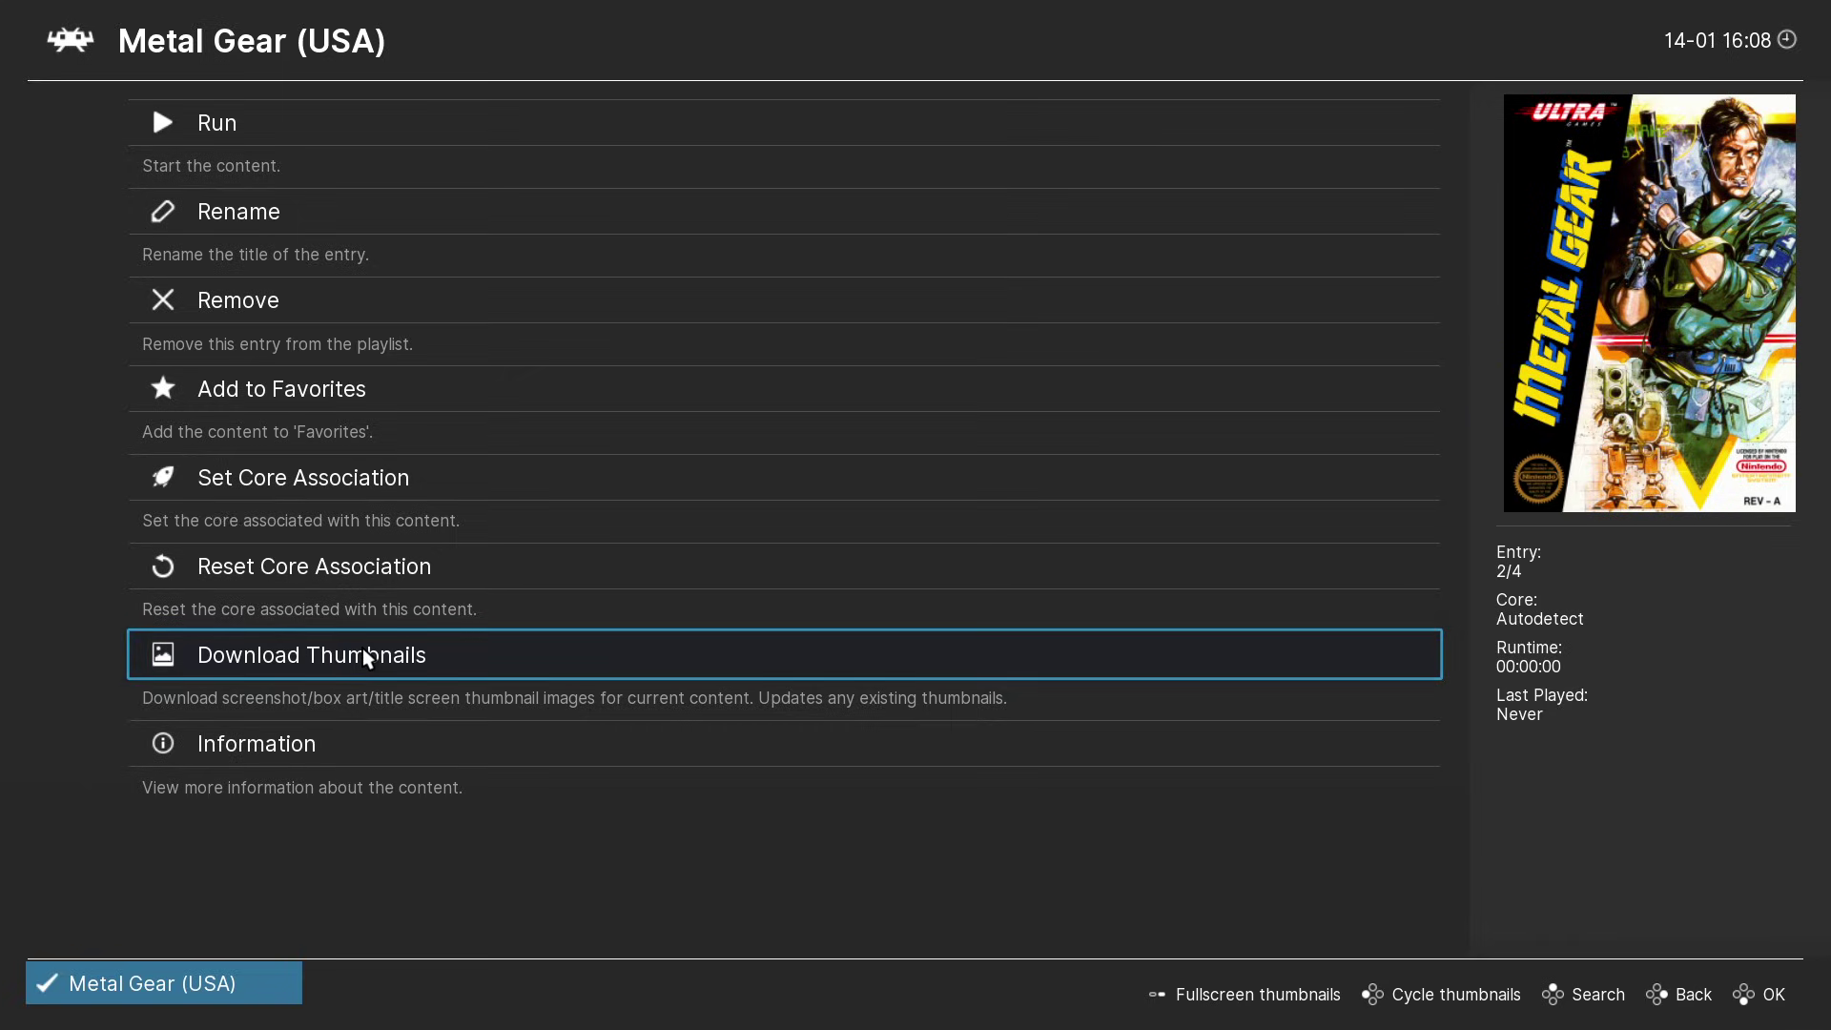
{"action": "right_click", "coordinate": [362, 649]}
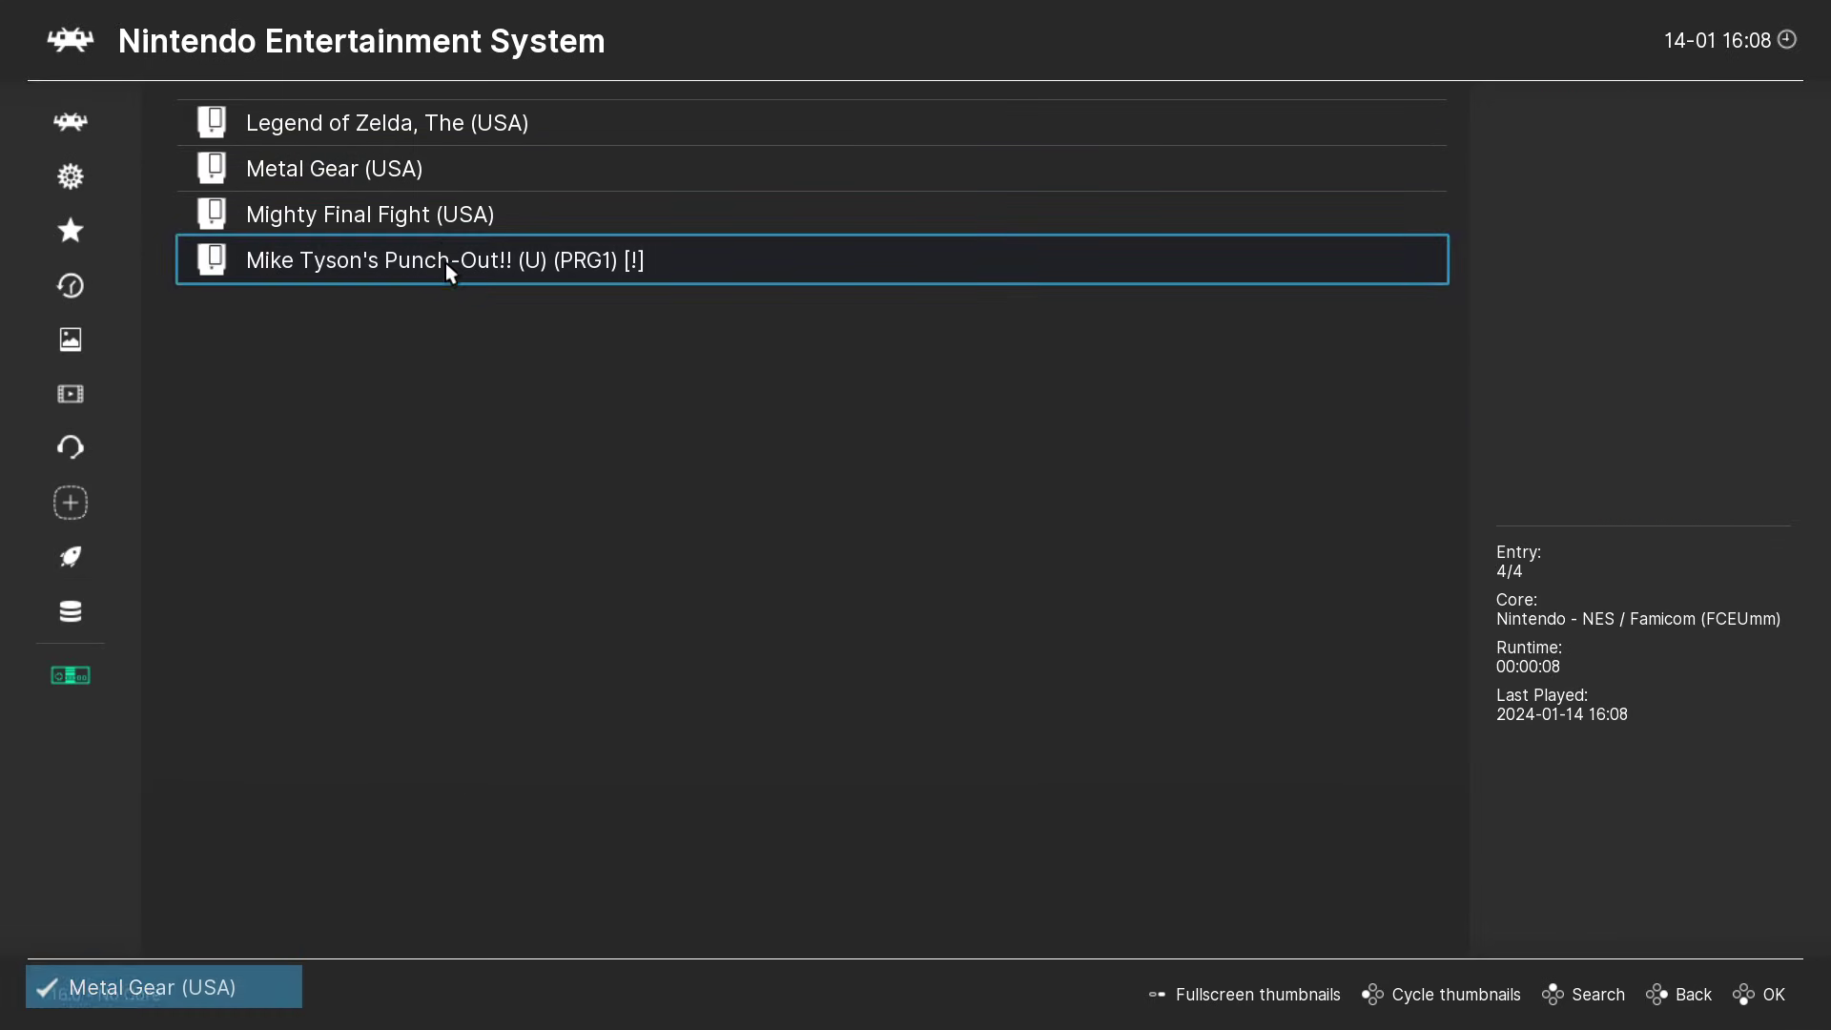
{"action": "left_click", "coordinate": [437, 225]}
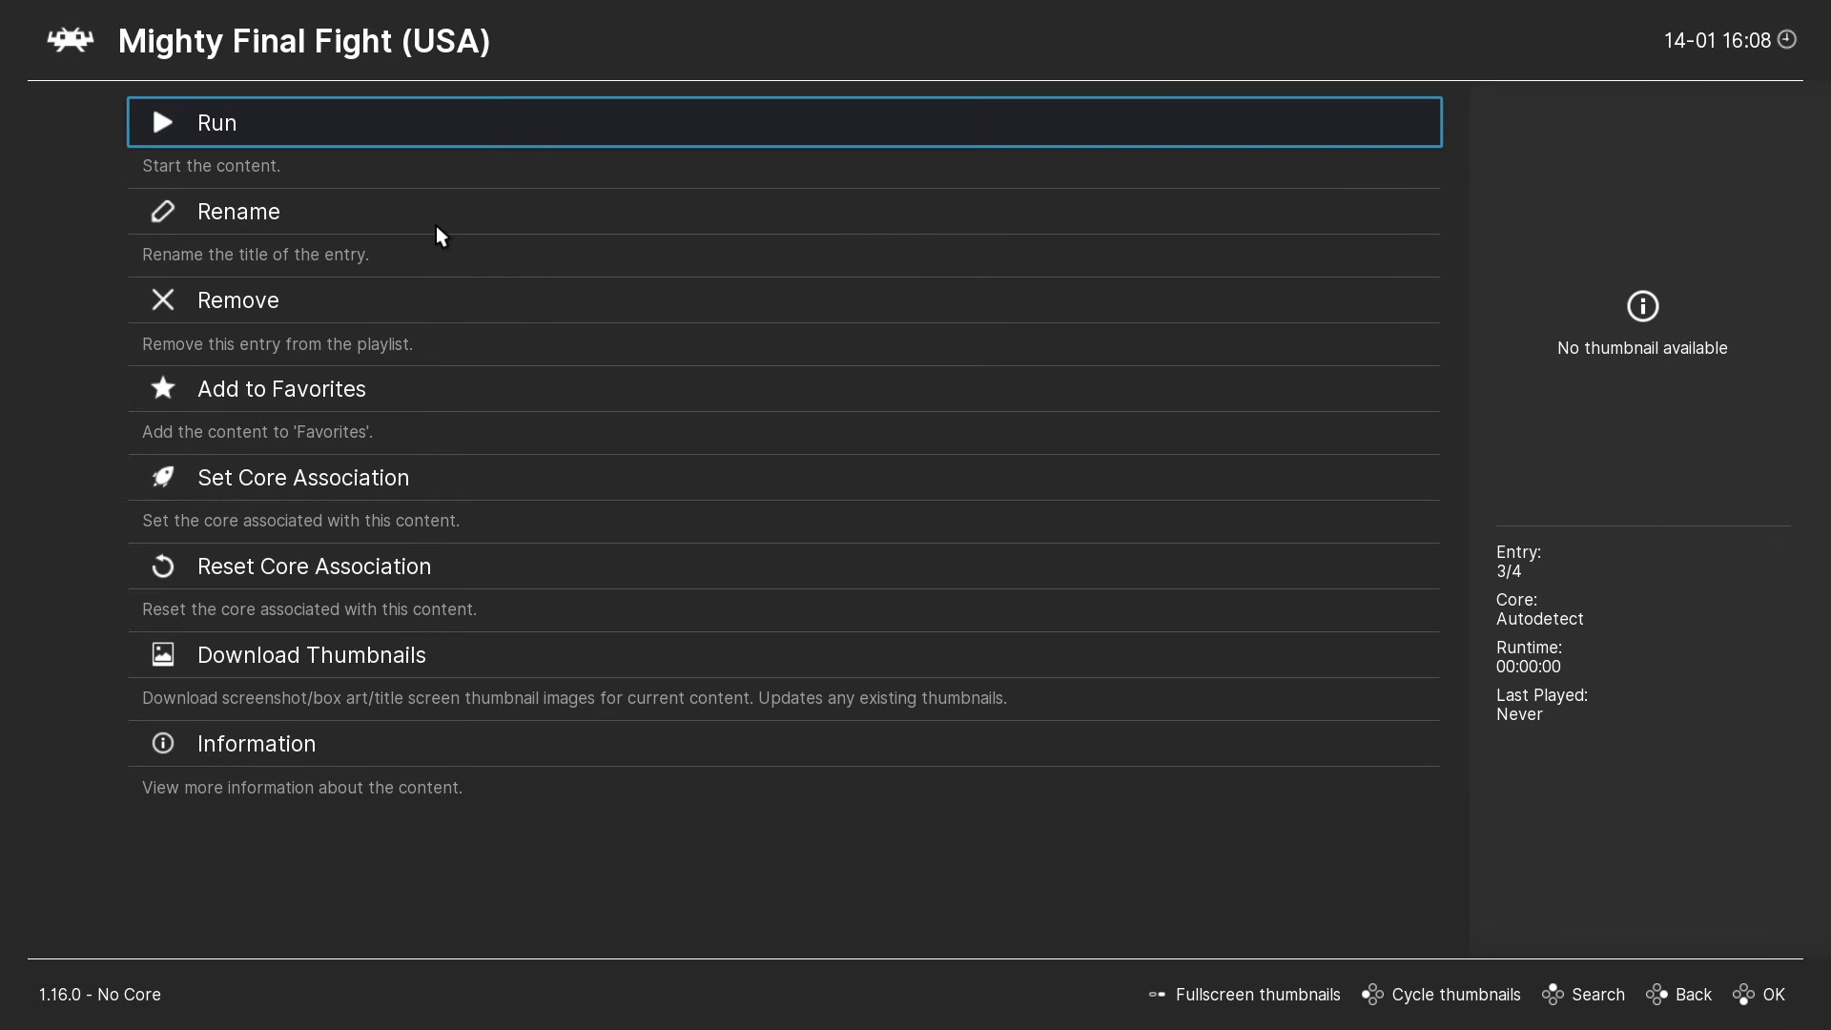
{"action": "left_click", "coordinate": [334, 655]}
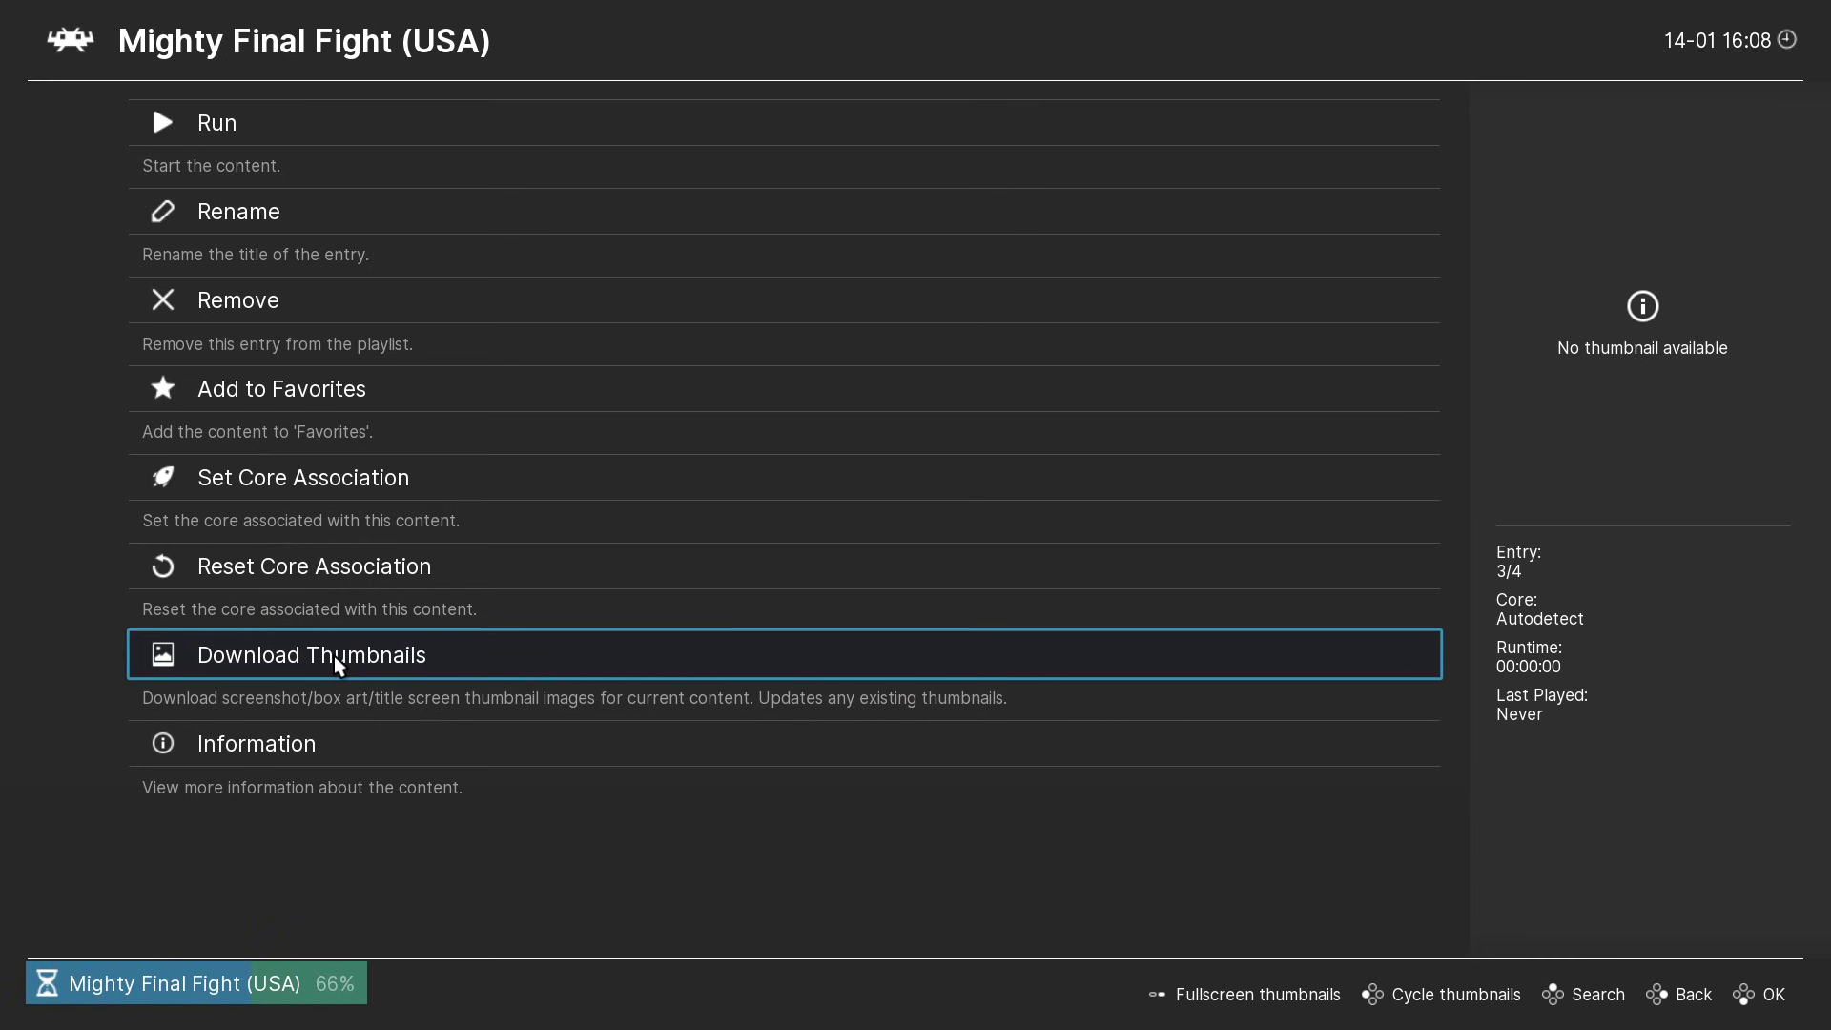
{"action": "right_click", "coordinate": [428, 630]}
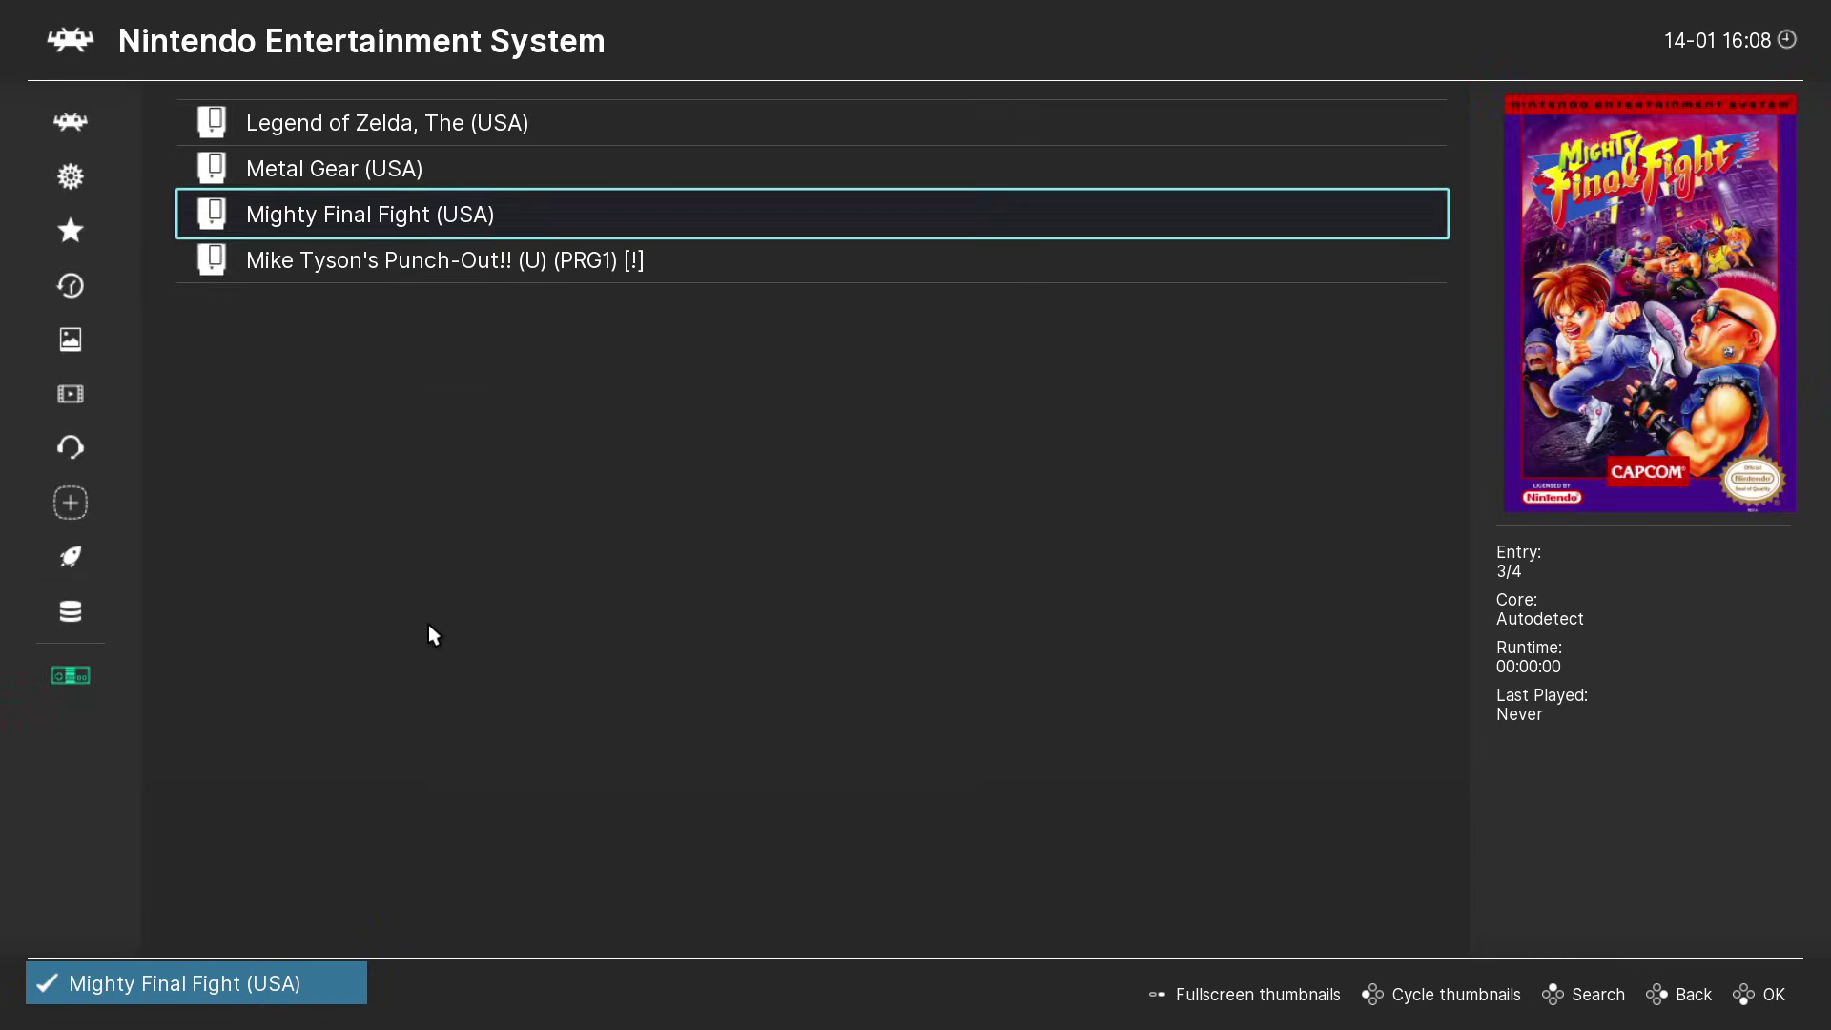
{"action": "left_click", "coordinate": [433, 275]}
{"action": "left_click", "coordinate": [367, 661]}
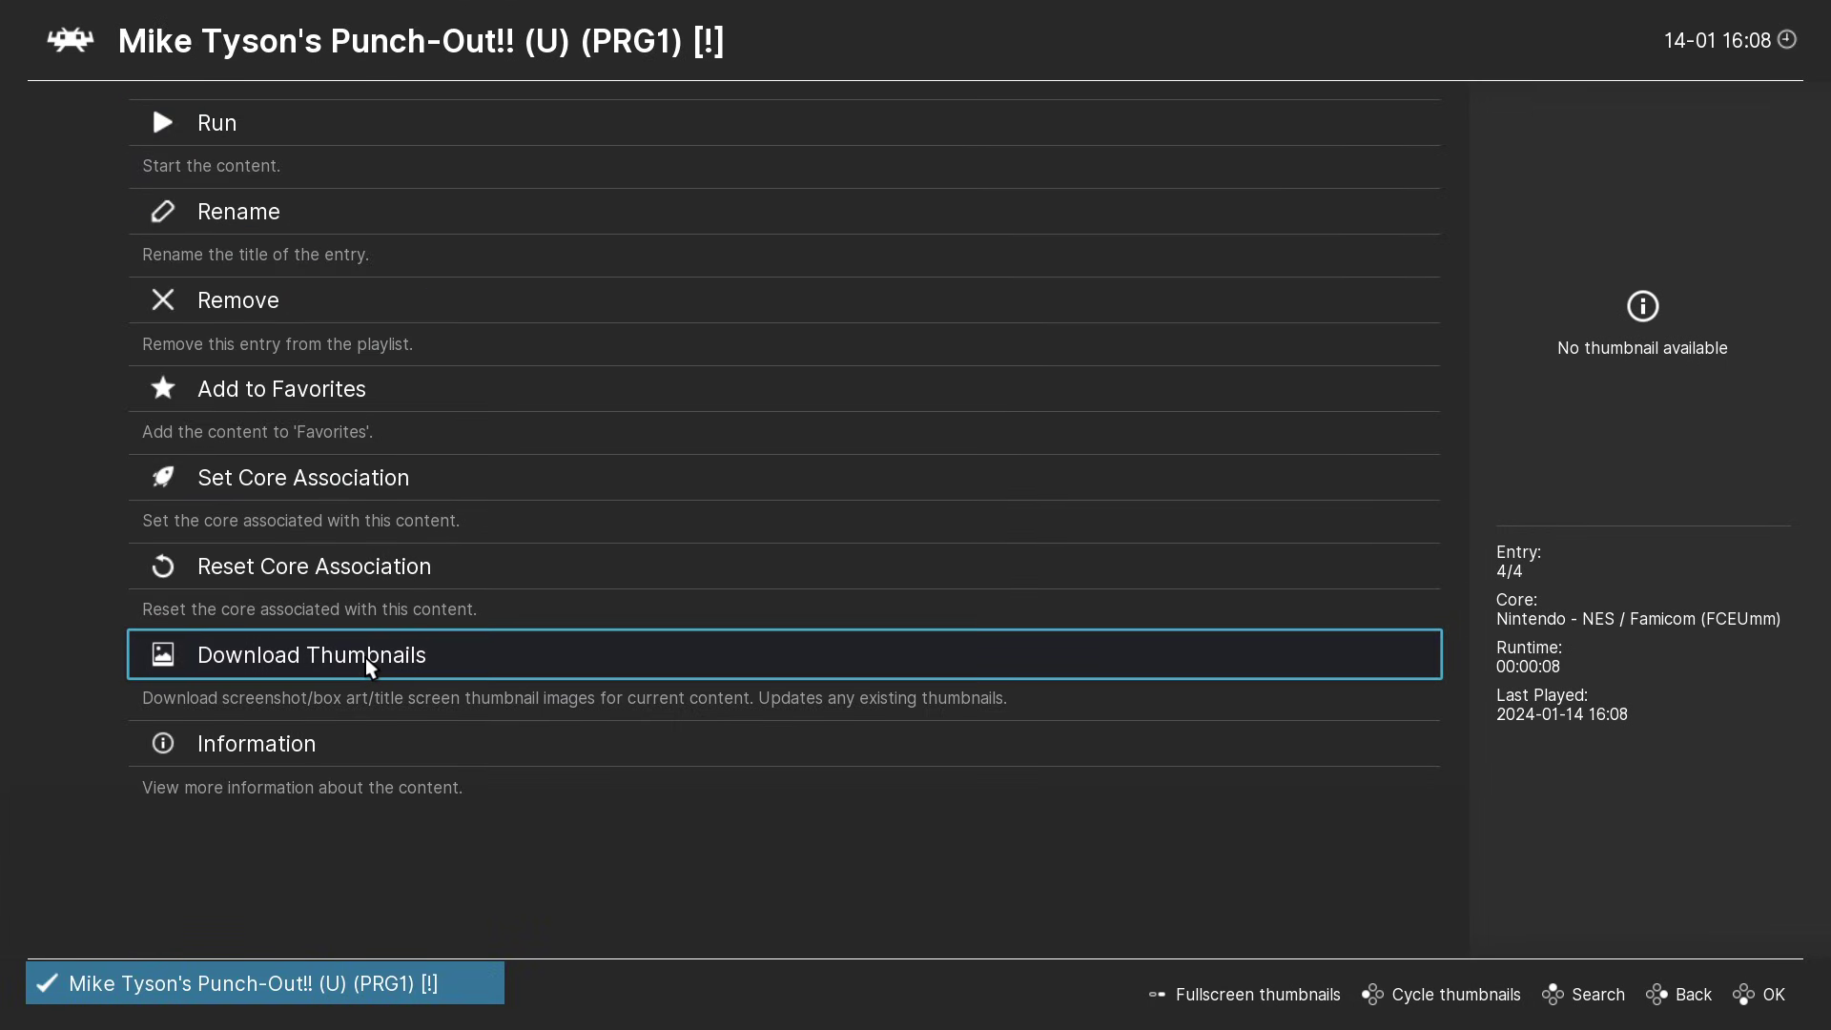
Back out of the game entry to the NES list, then return focus to the sidebar.
{"action": "right_click", "coordinate": [366, 660]}
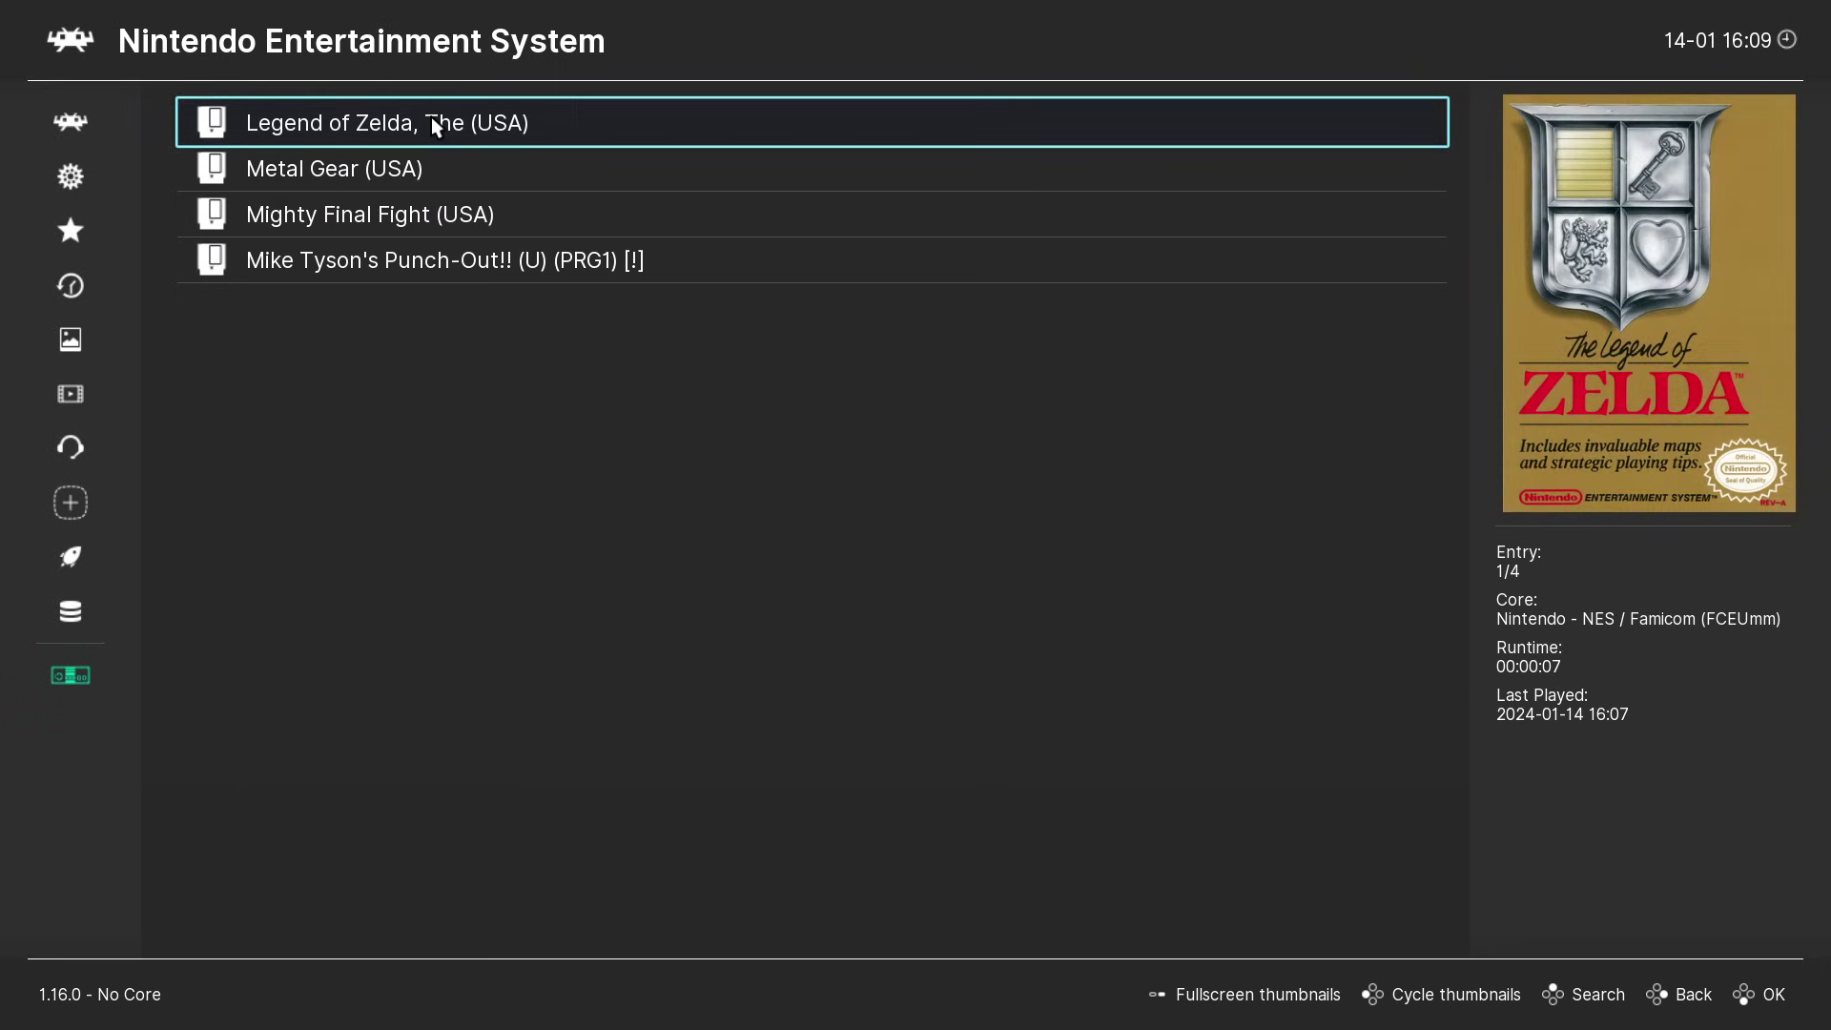
{"action": "right_click", "coordinate": [486, 470]}
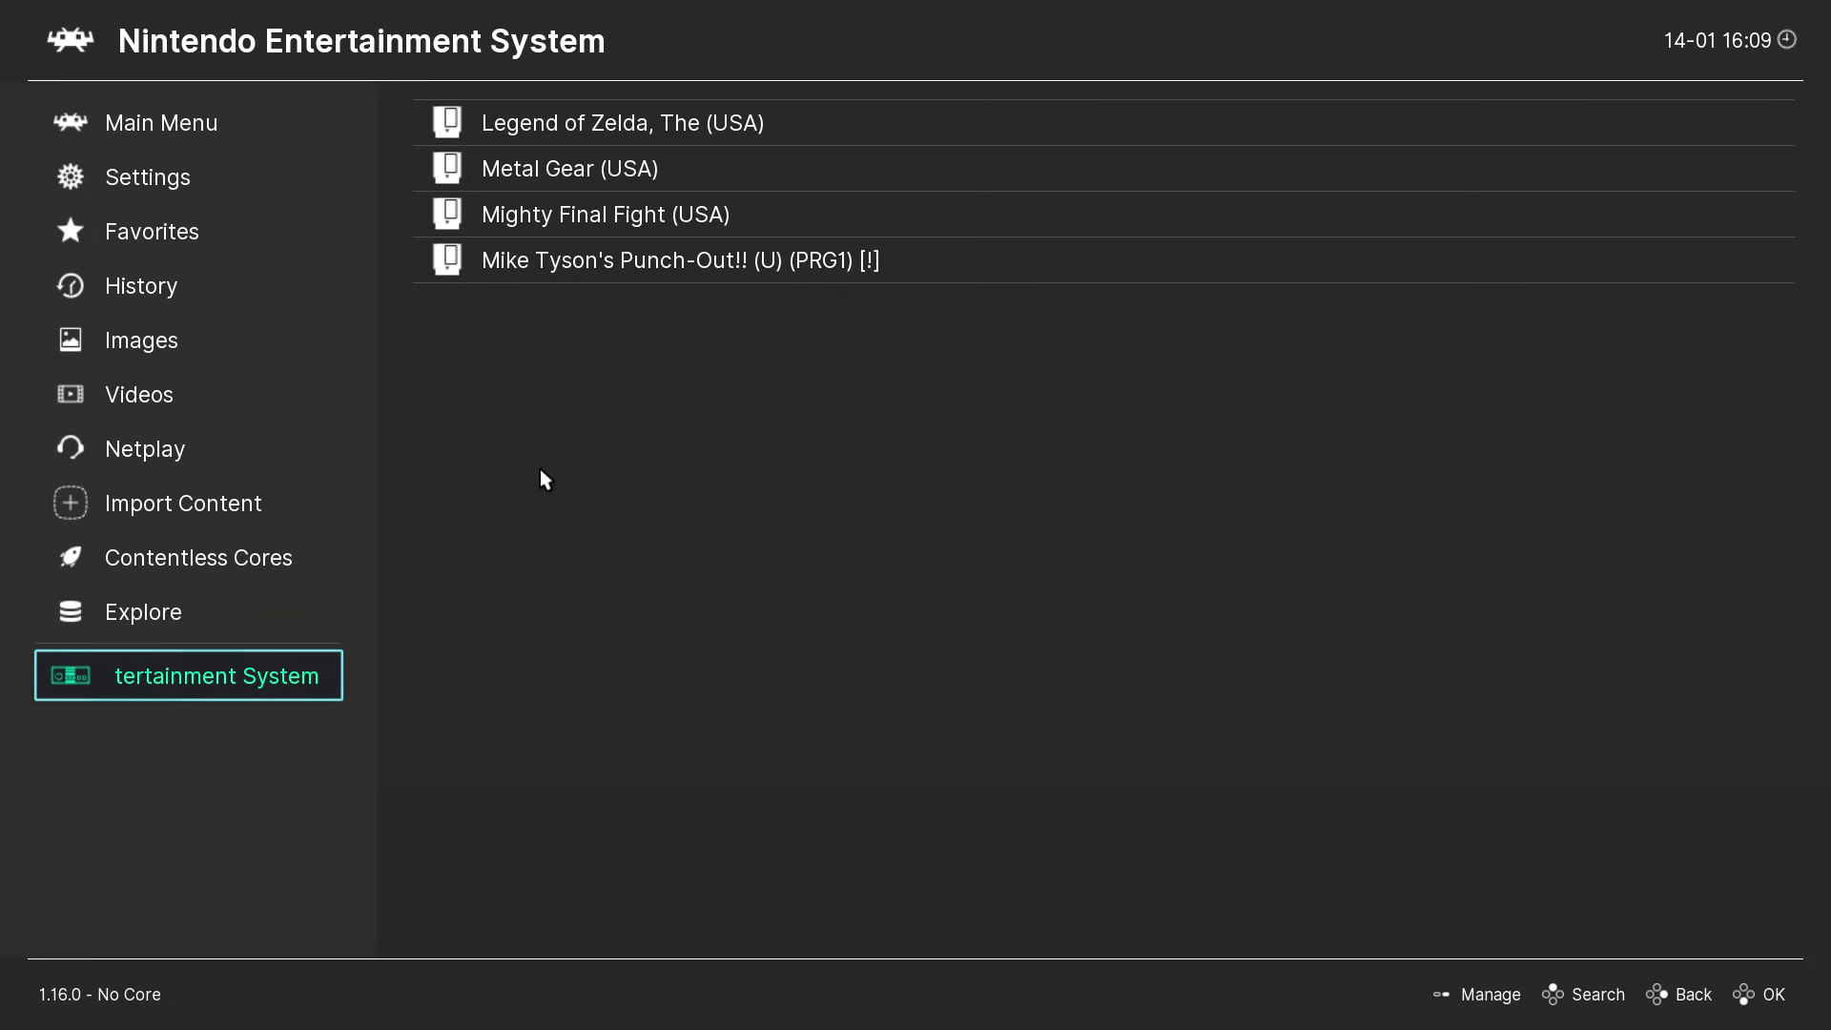
Move the sidebar selection back to the Main Menu.
{"action": "key", "text": "Down"}
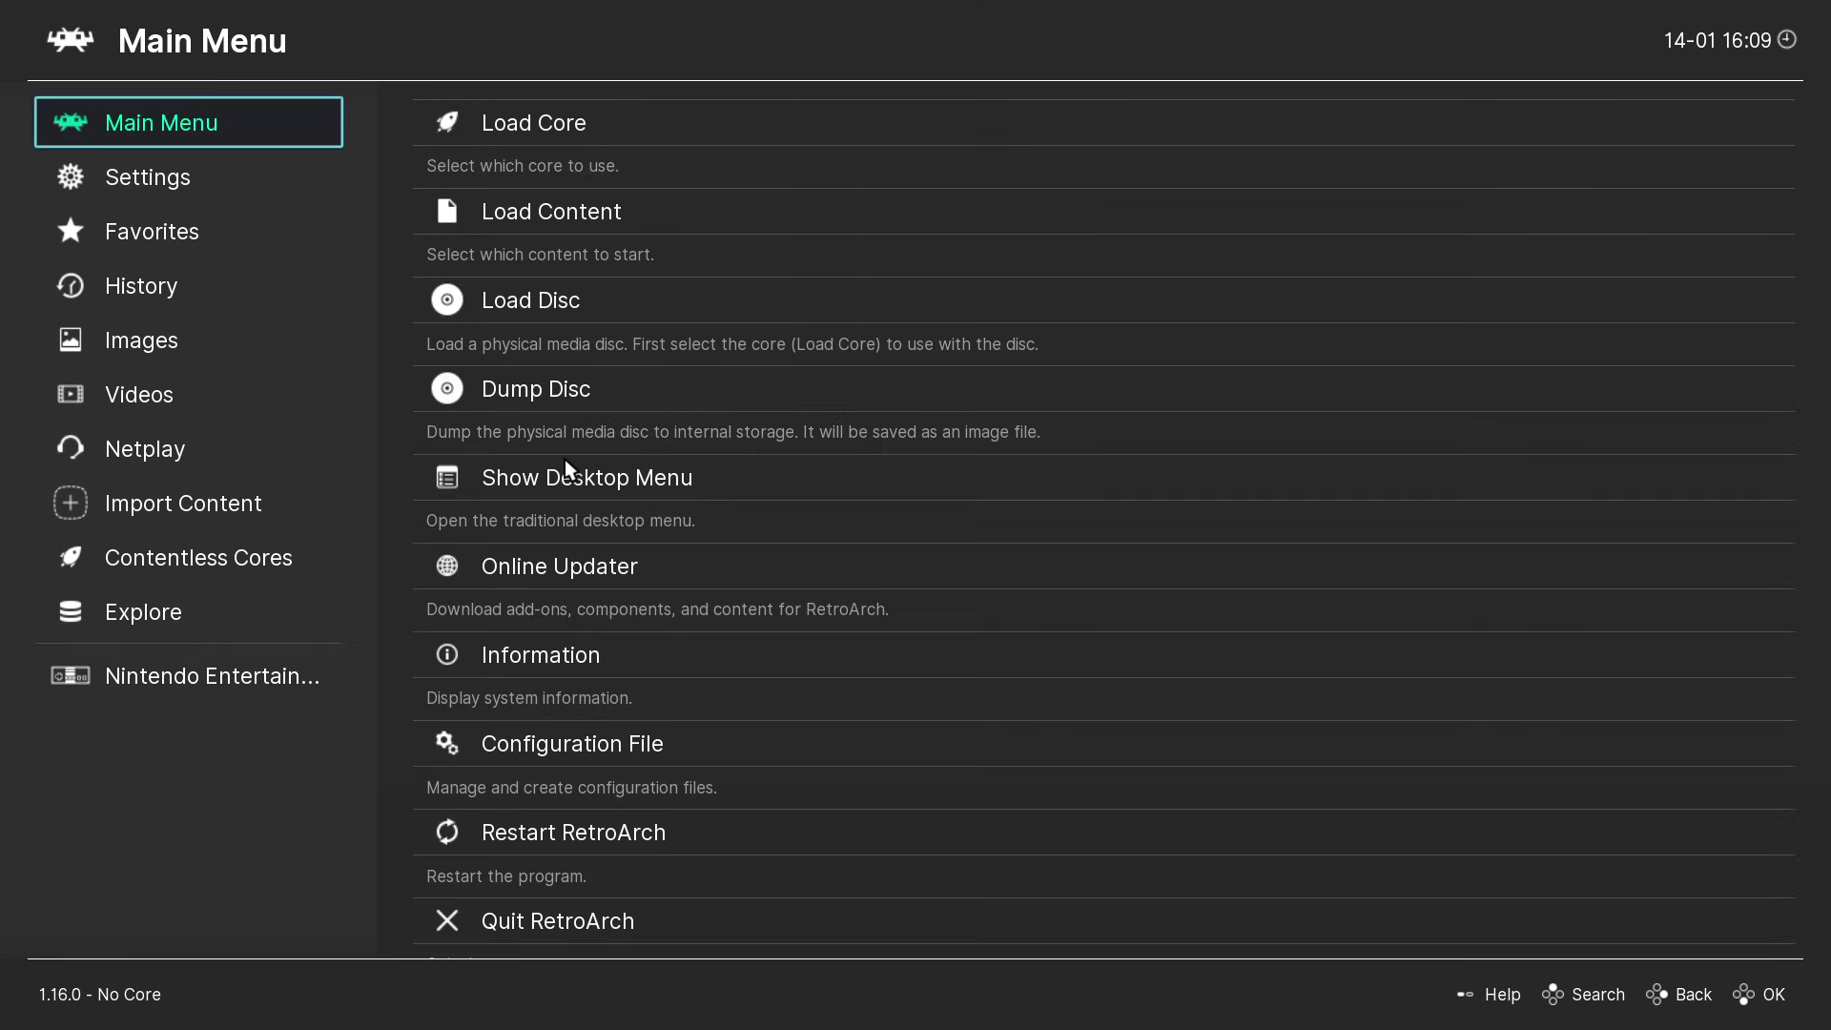